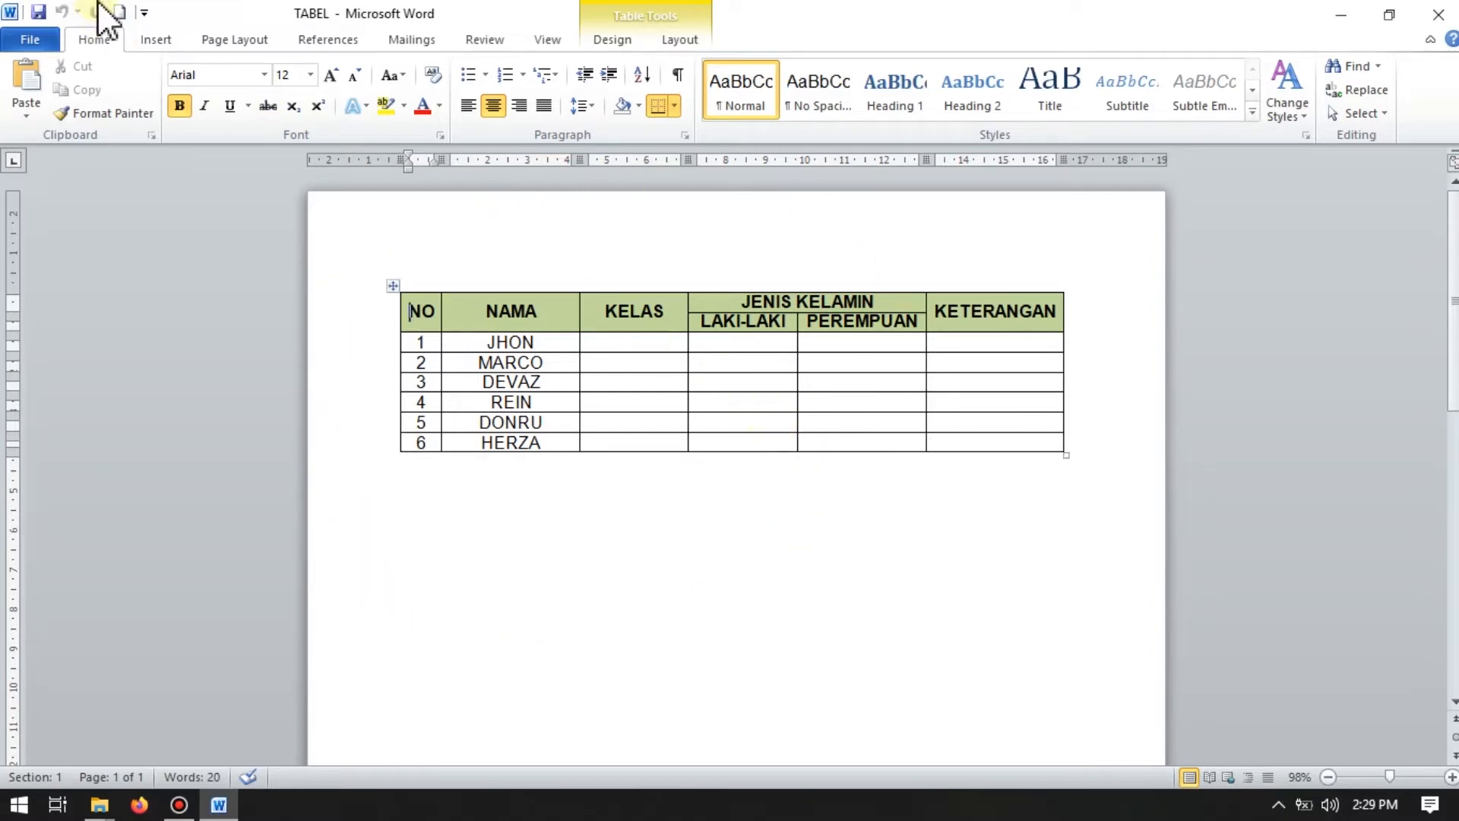
# Step: Create a new blank document and insert a table with 5 columns and 8 rows
pyautogui.click(118, 13)
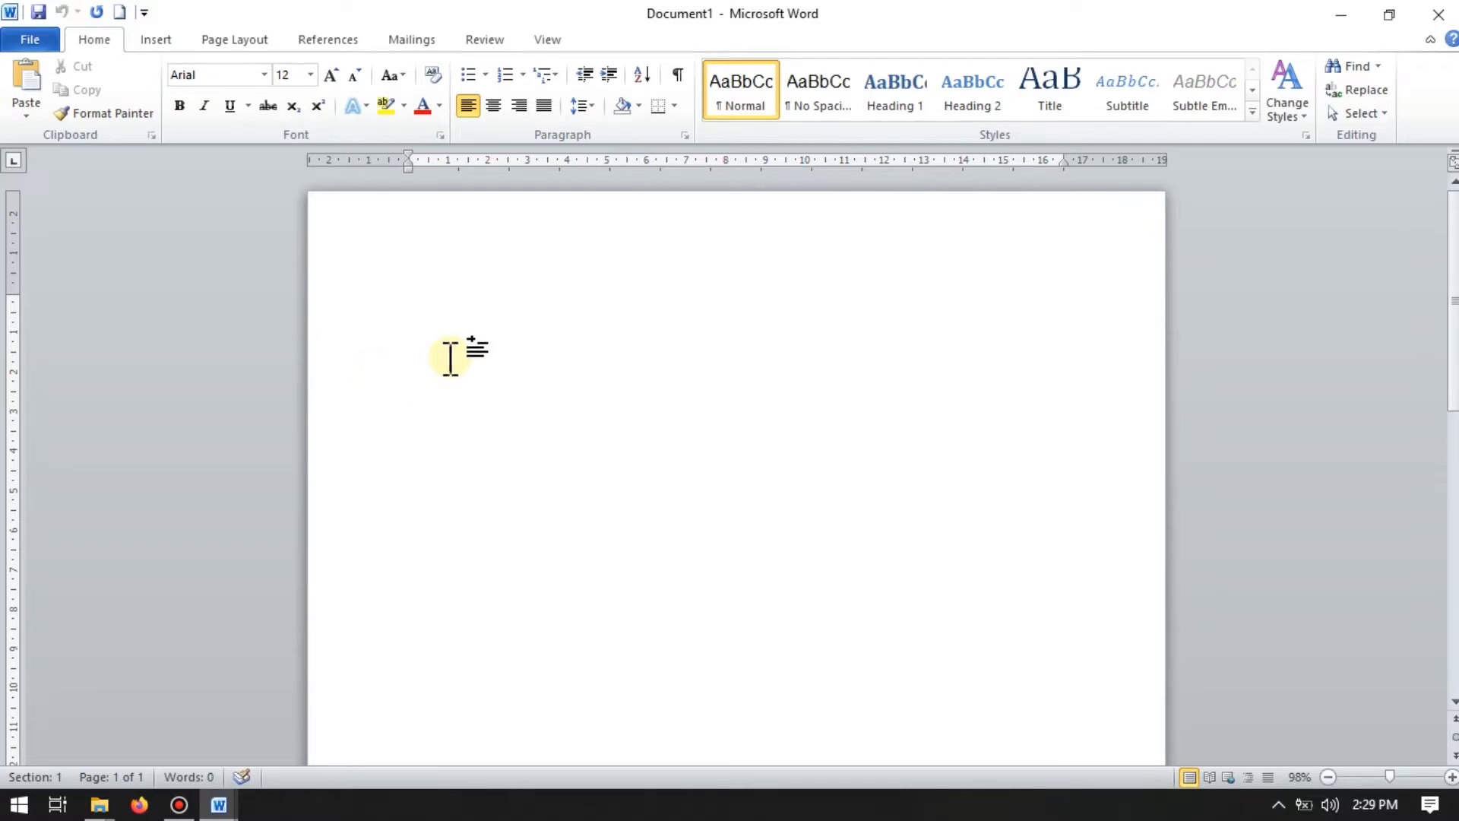
pyautogui.click(178, 39)
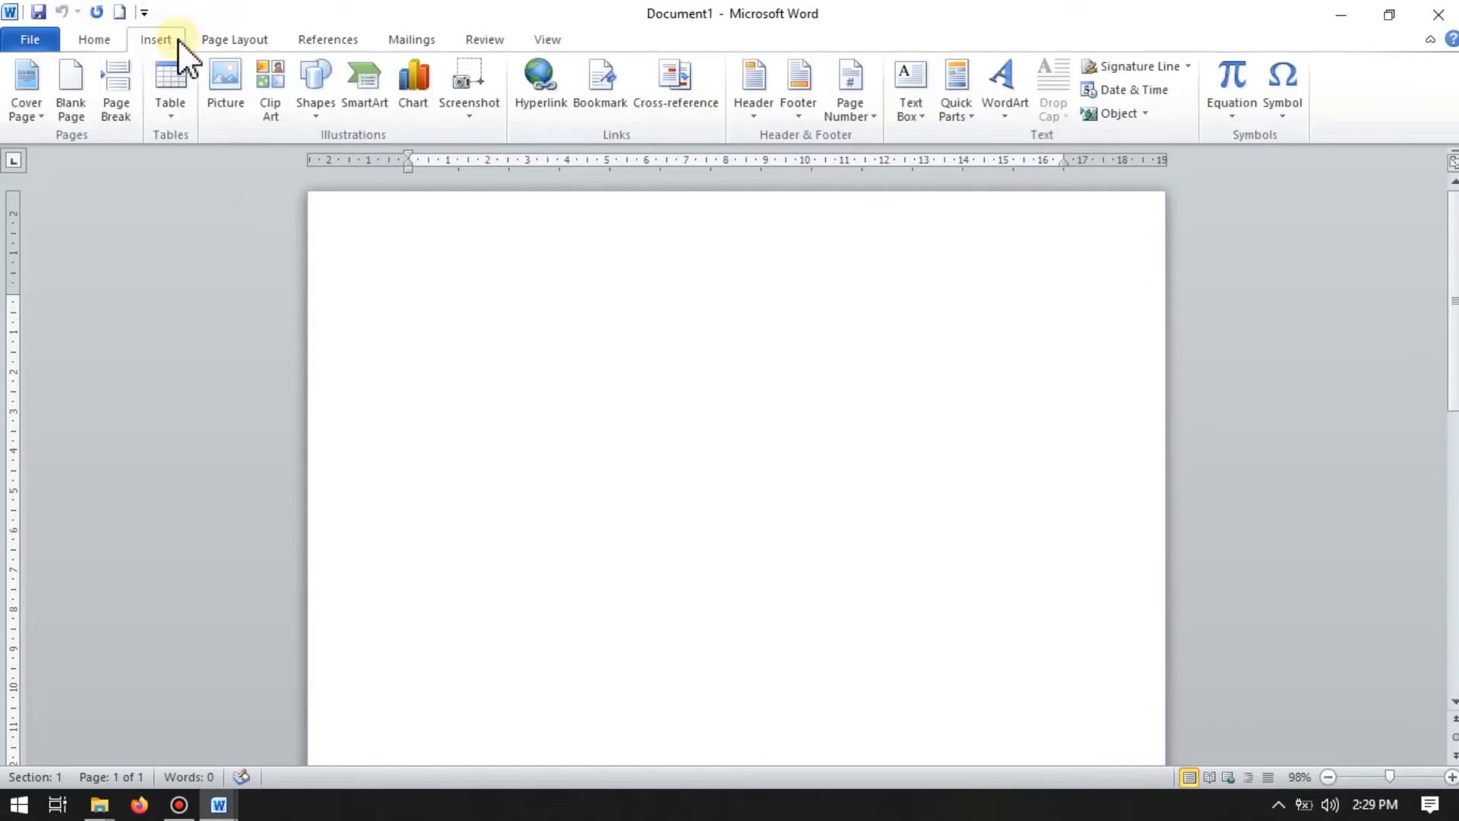
pyautogui.click(183, 103)
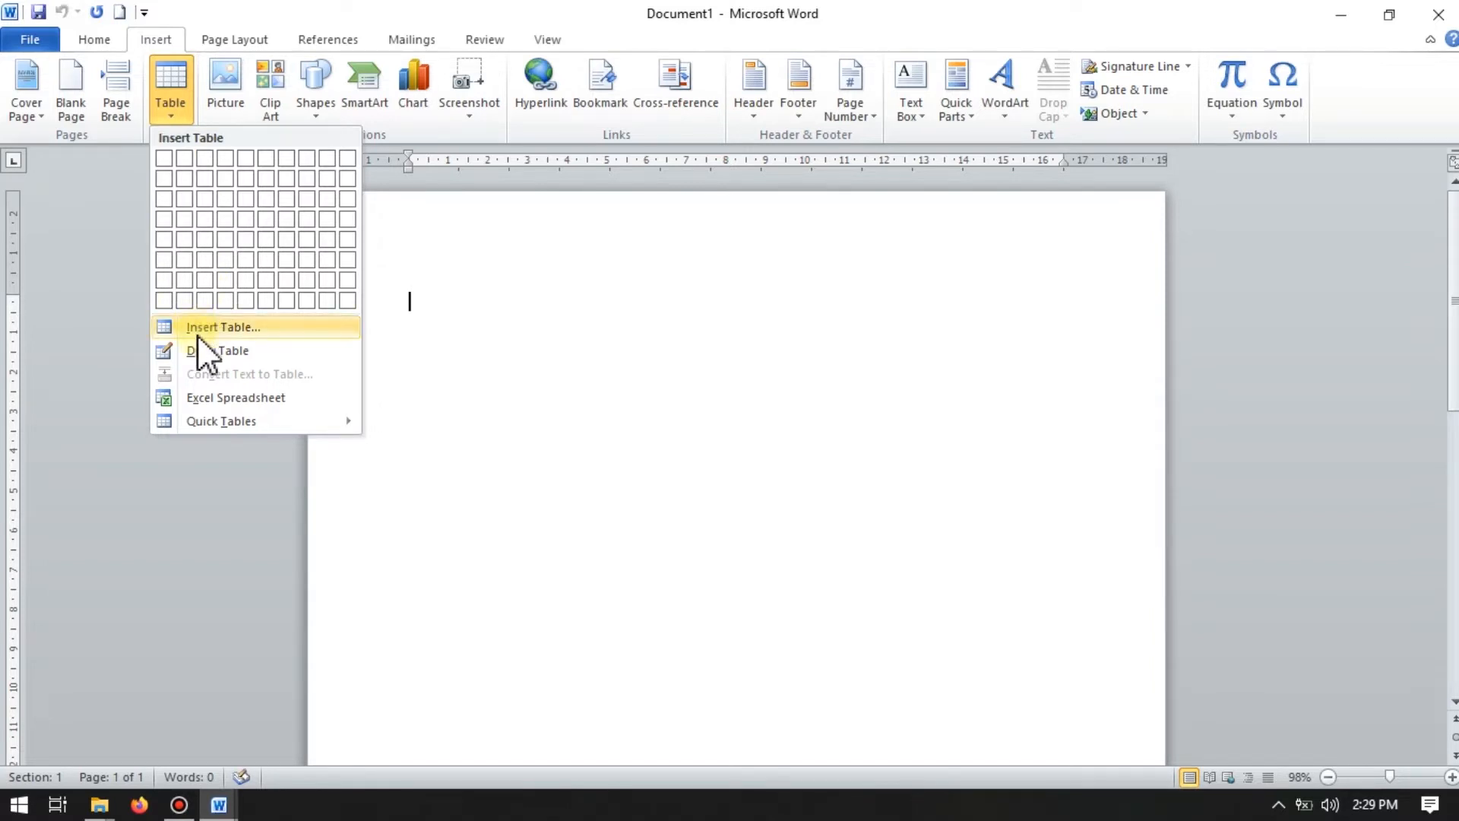
pyautogui.click(219, 327)
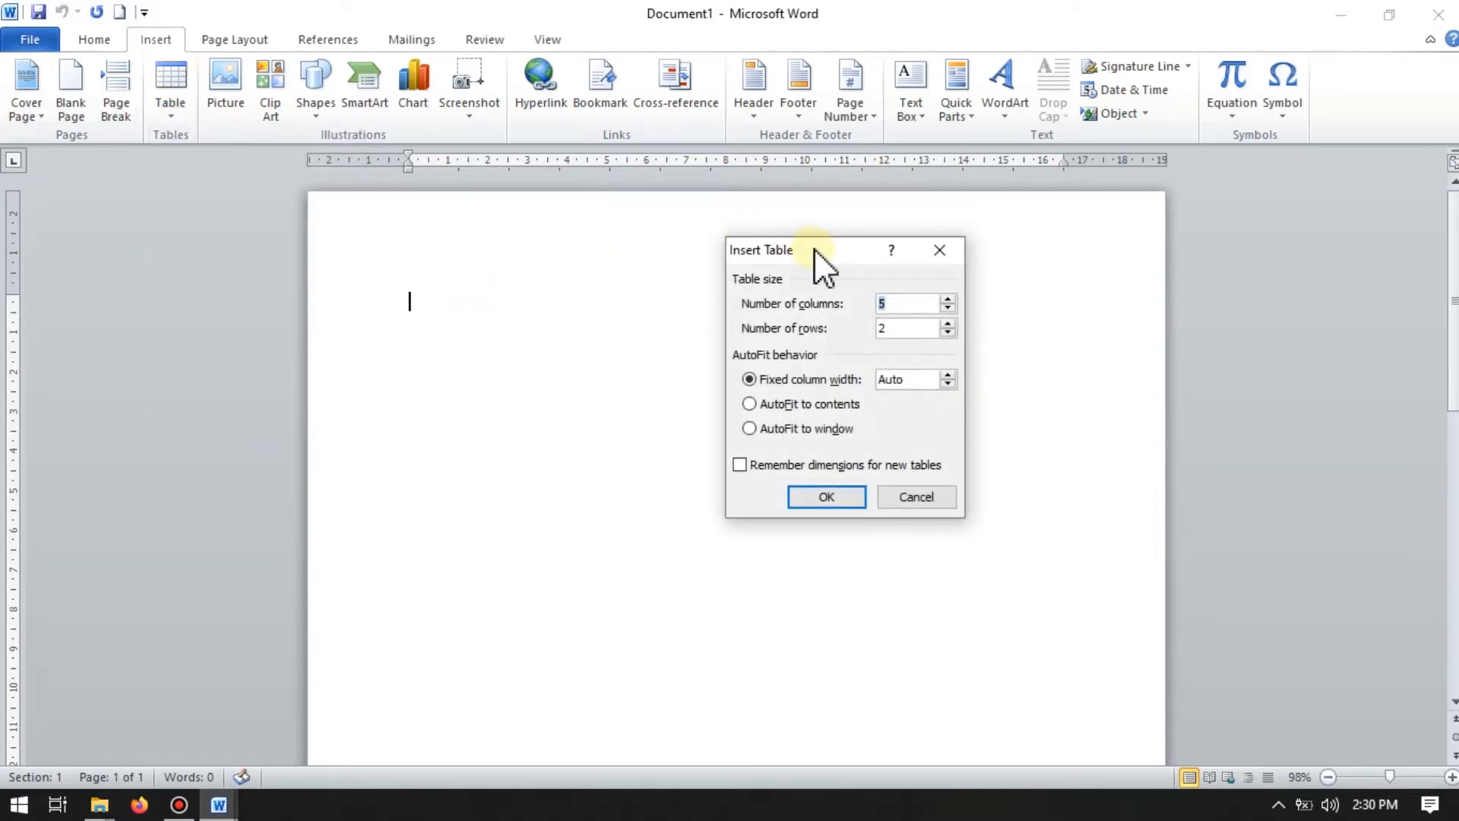
pyautogui.moveTo(809, 250); pyautogui.dragTo(625, 271)
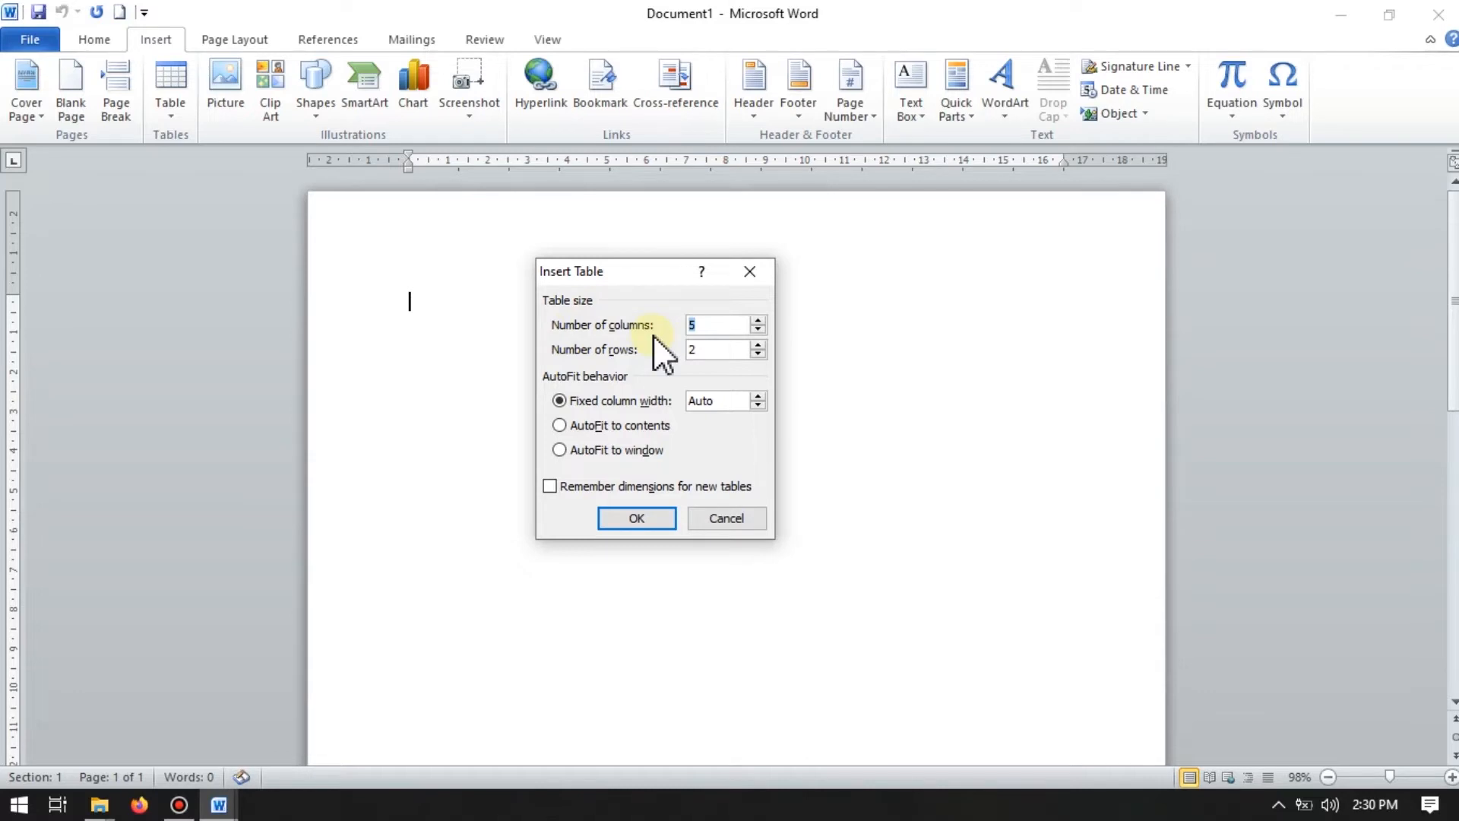
pyautogui.click(717, 324)
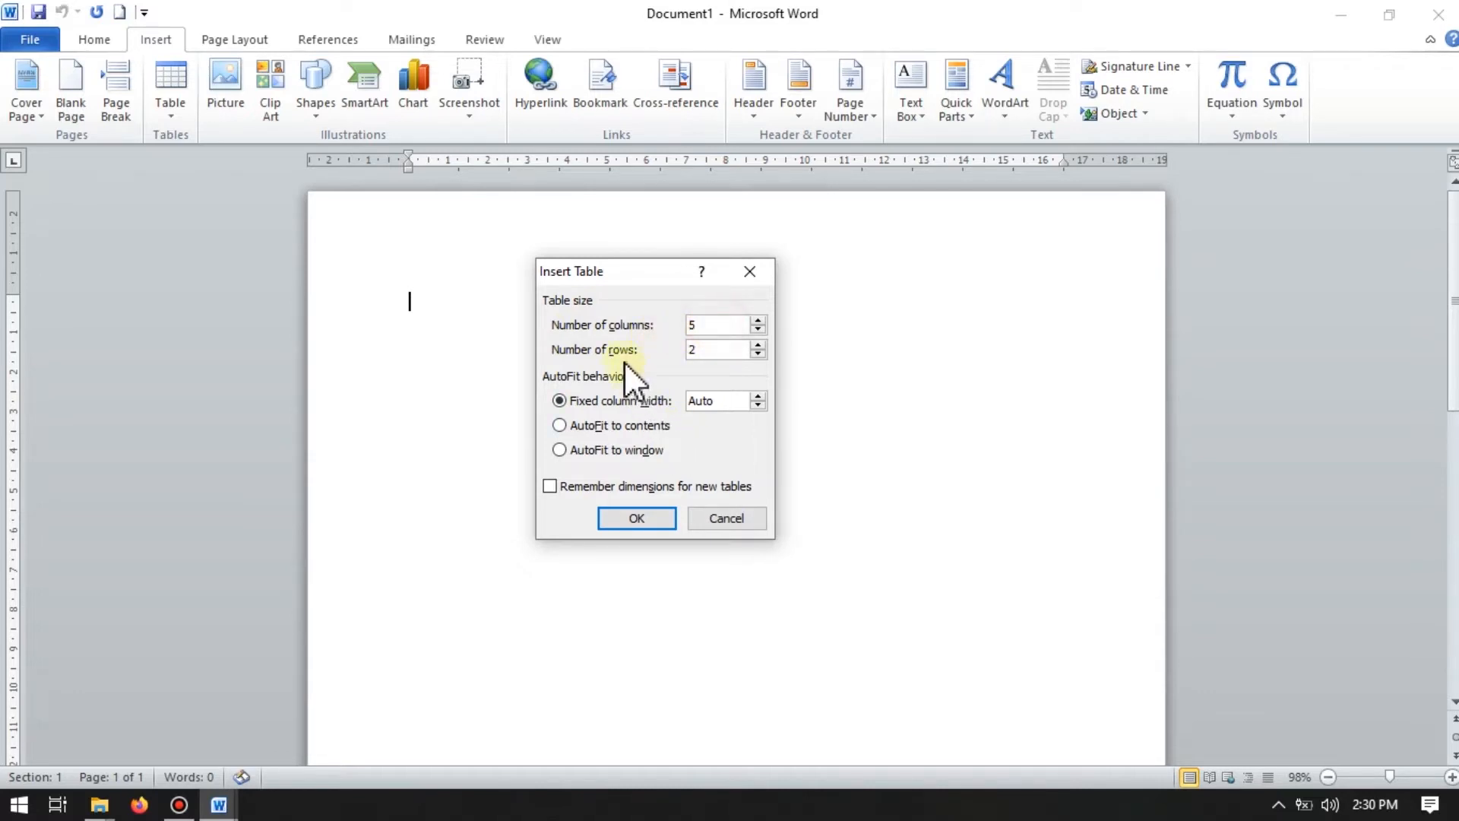
pyautogui.click(723, 348)
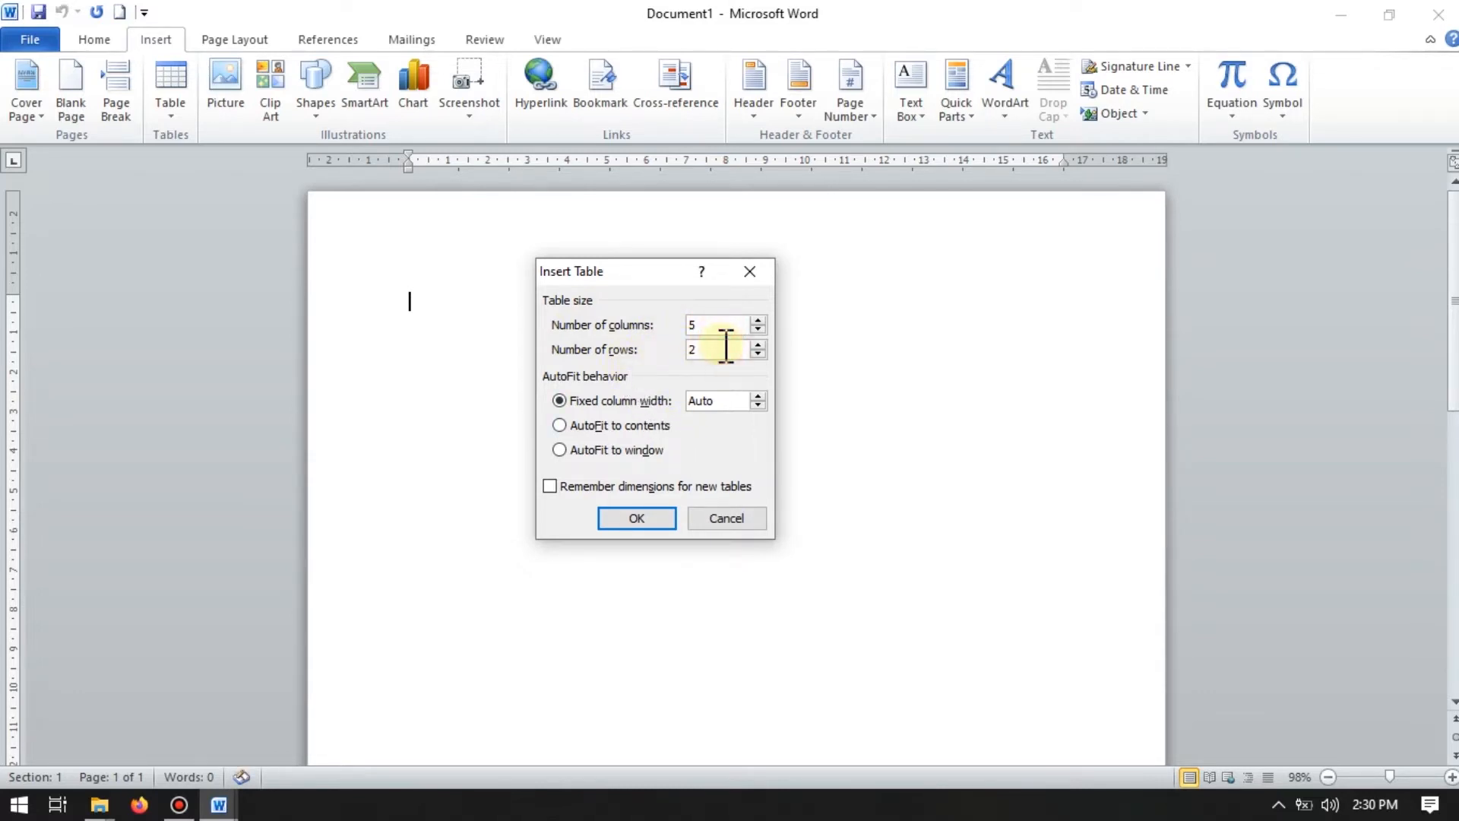
pyautogui.press('BackSpace')
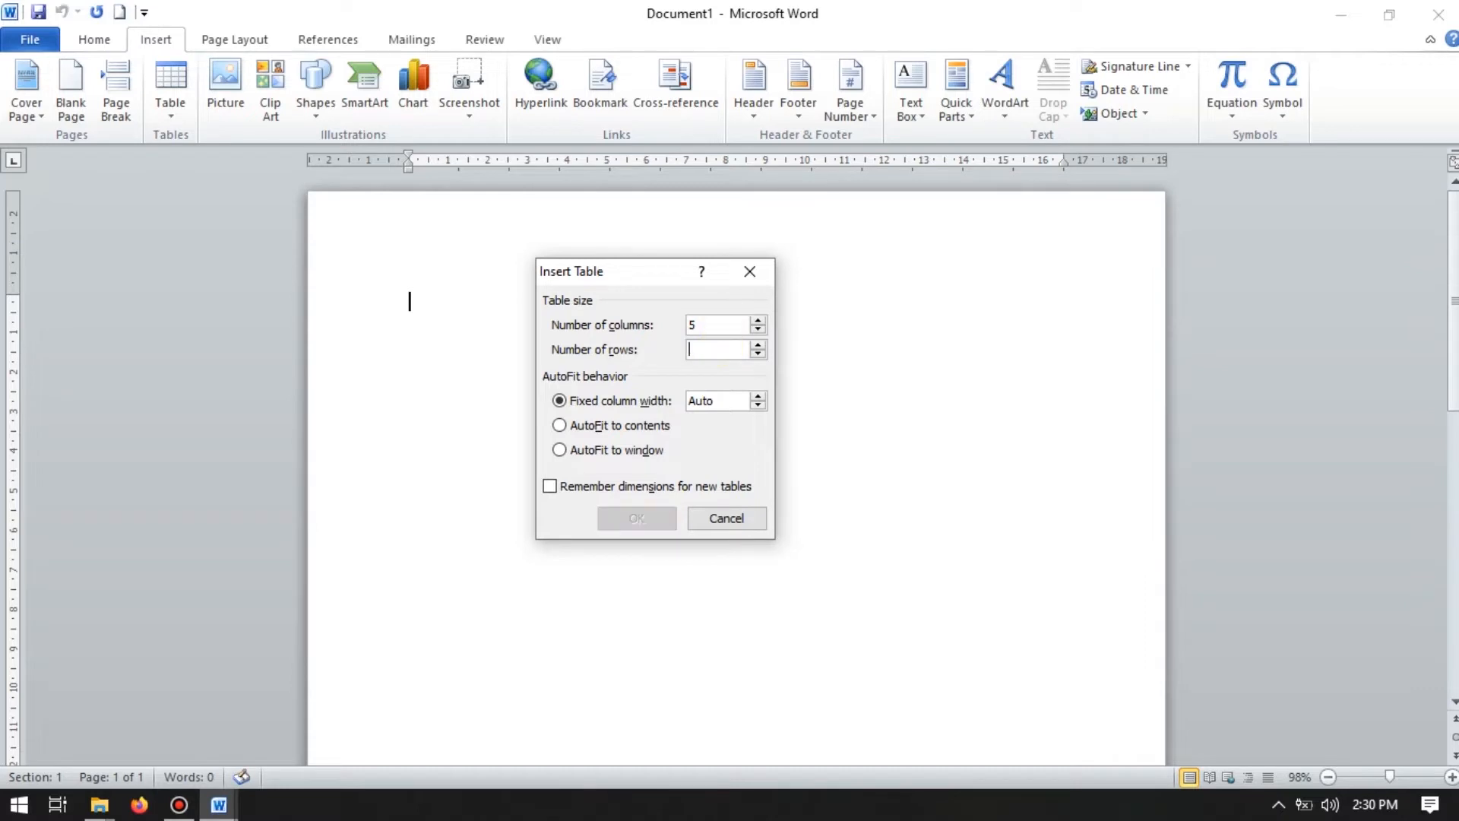
pyautogui.write('8')
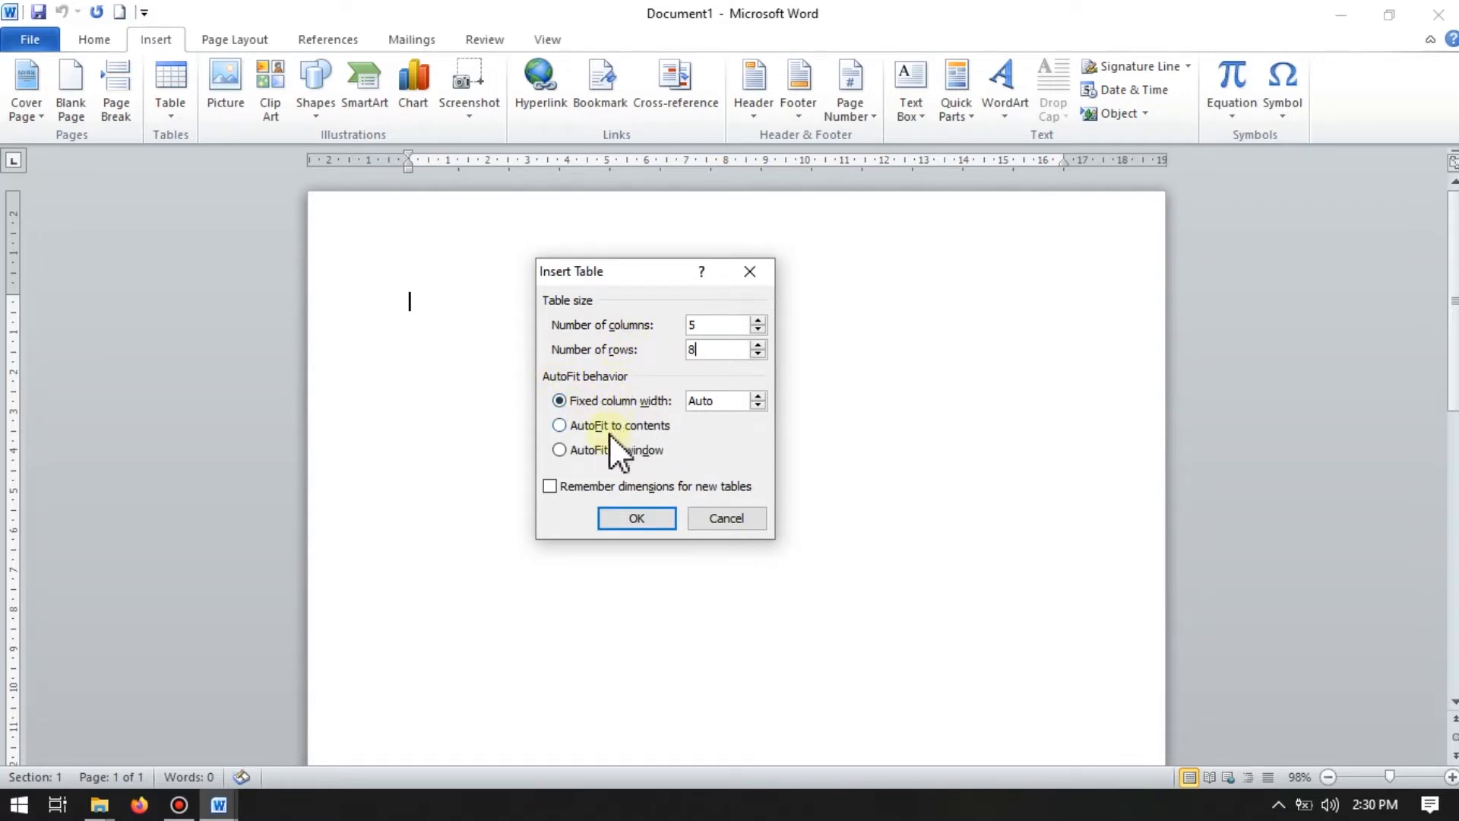
pyautogui.click(631, 523)
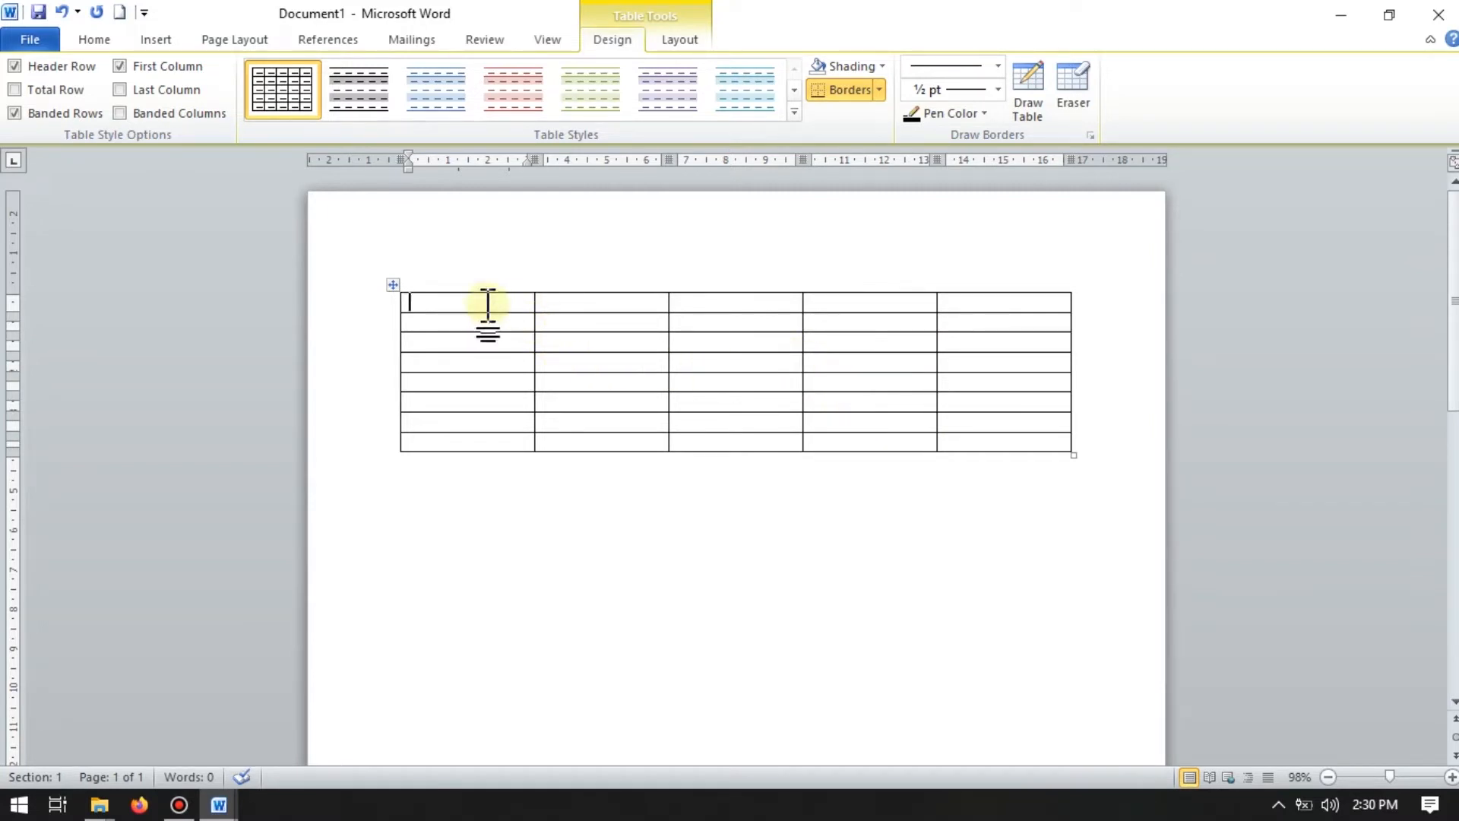
# Step: Check the header layout of the finished table in the TABEL document and return to the new document
pyautogui.click(456, 307)
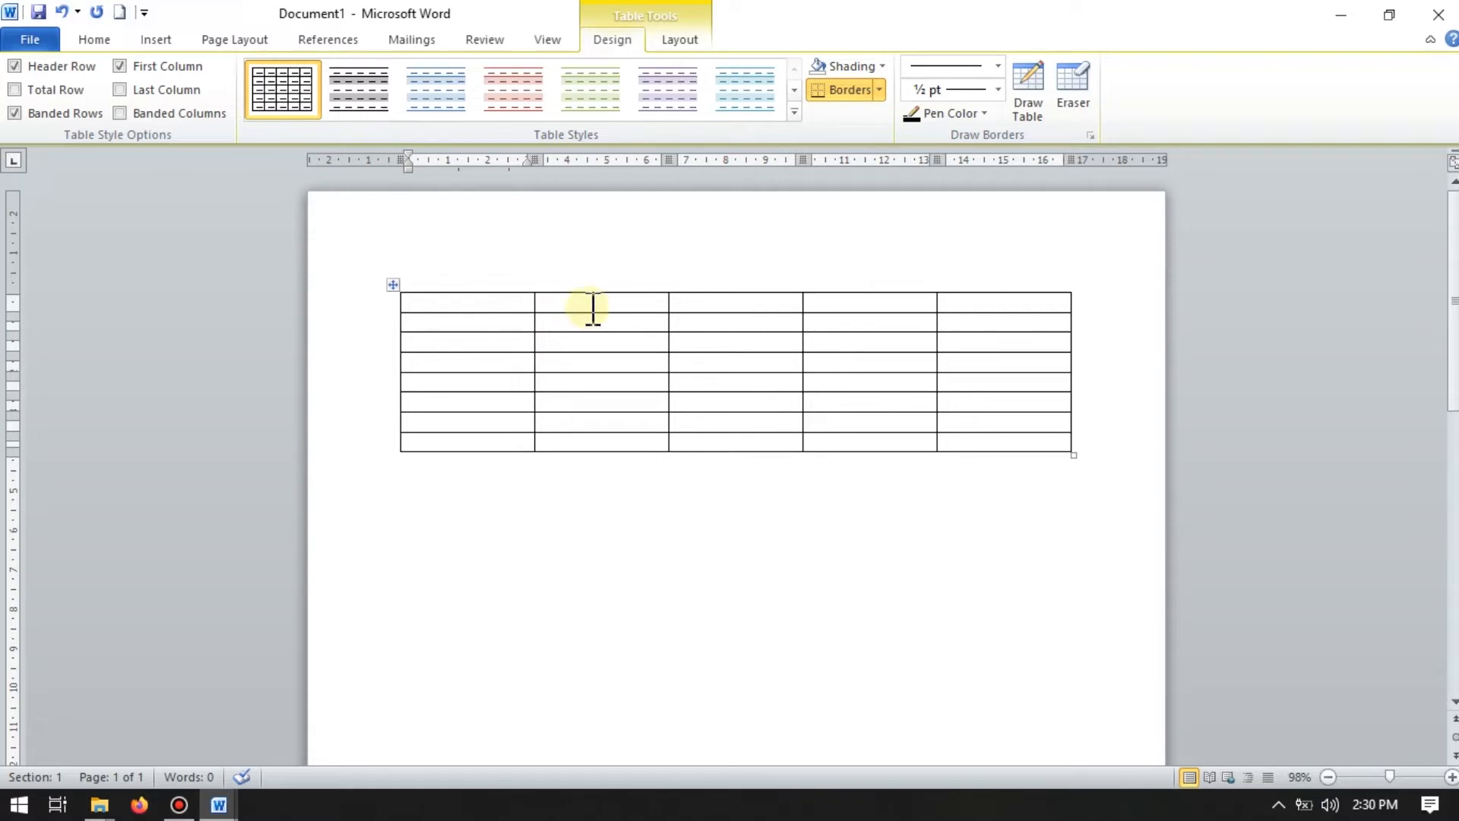
pyautogui.moveTo(219, 808)
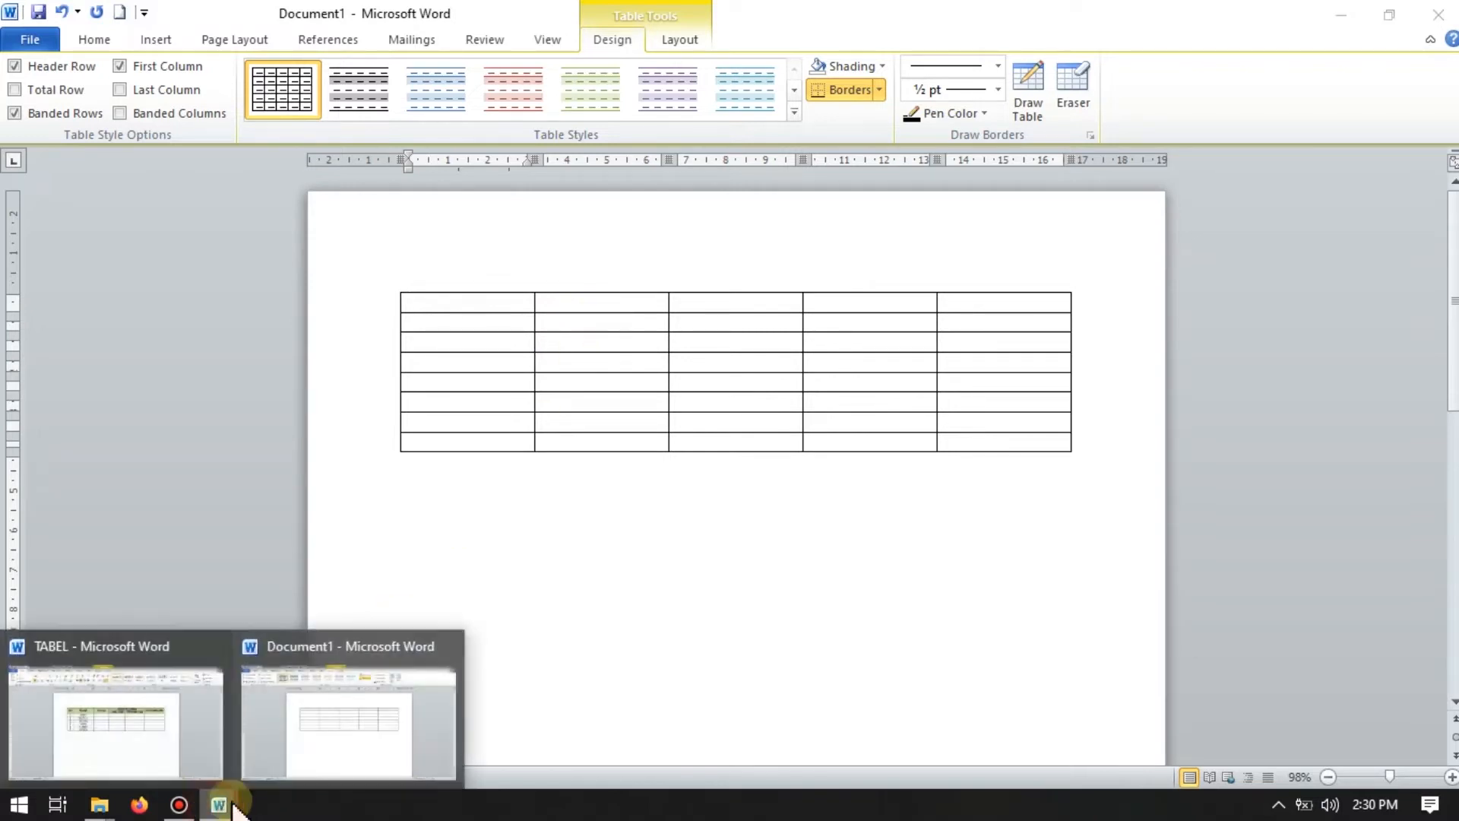
pyautogui.click(190, 760)
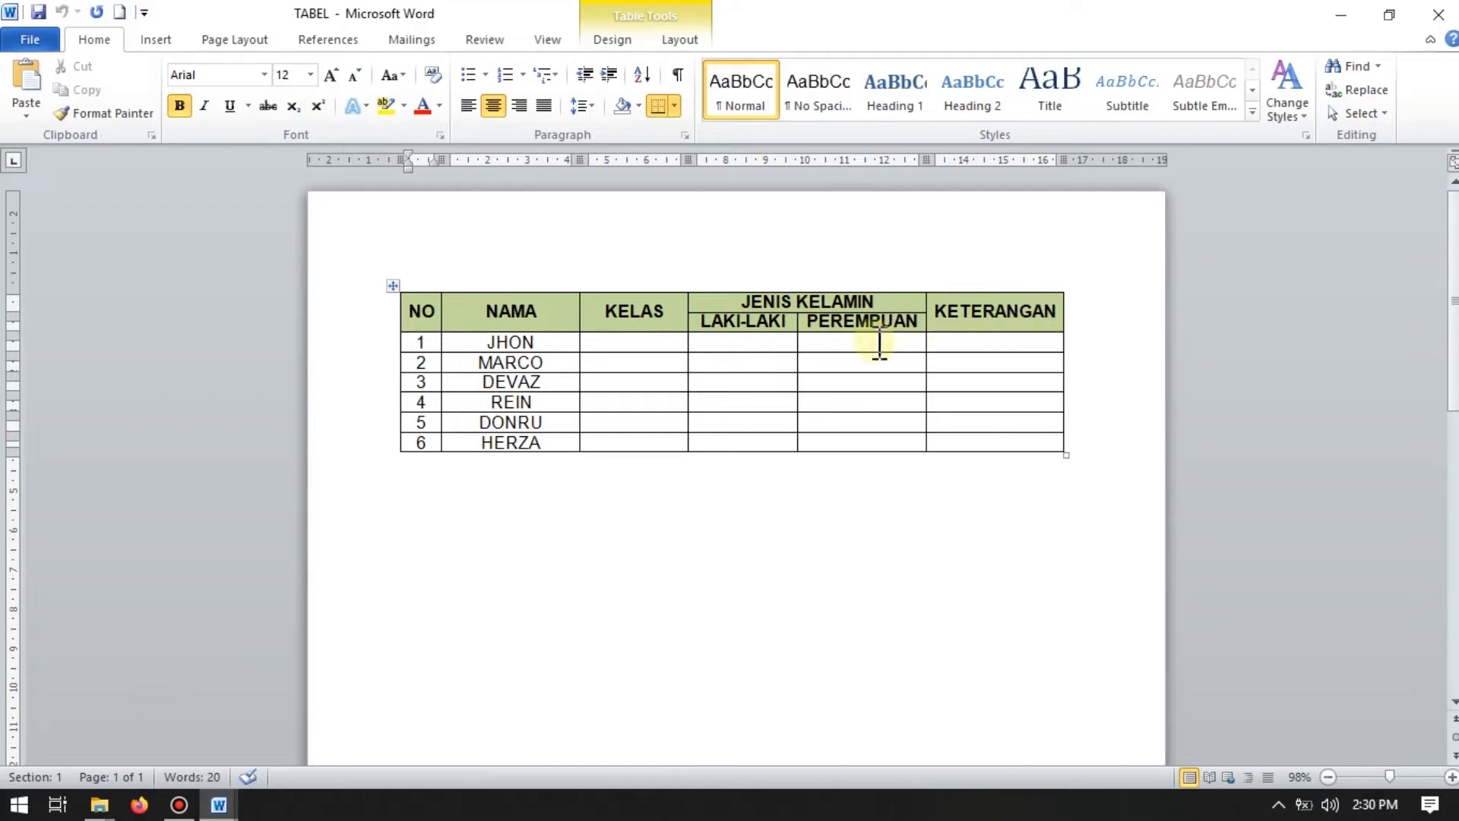
pyautogui.click(1341, 15)
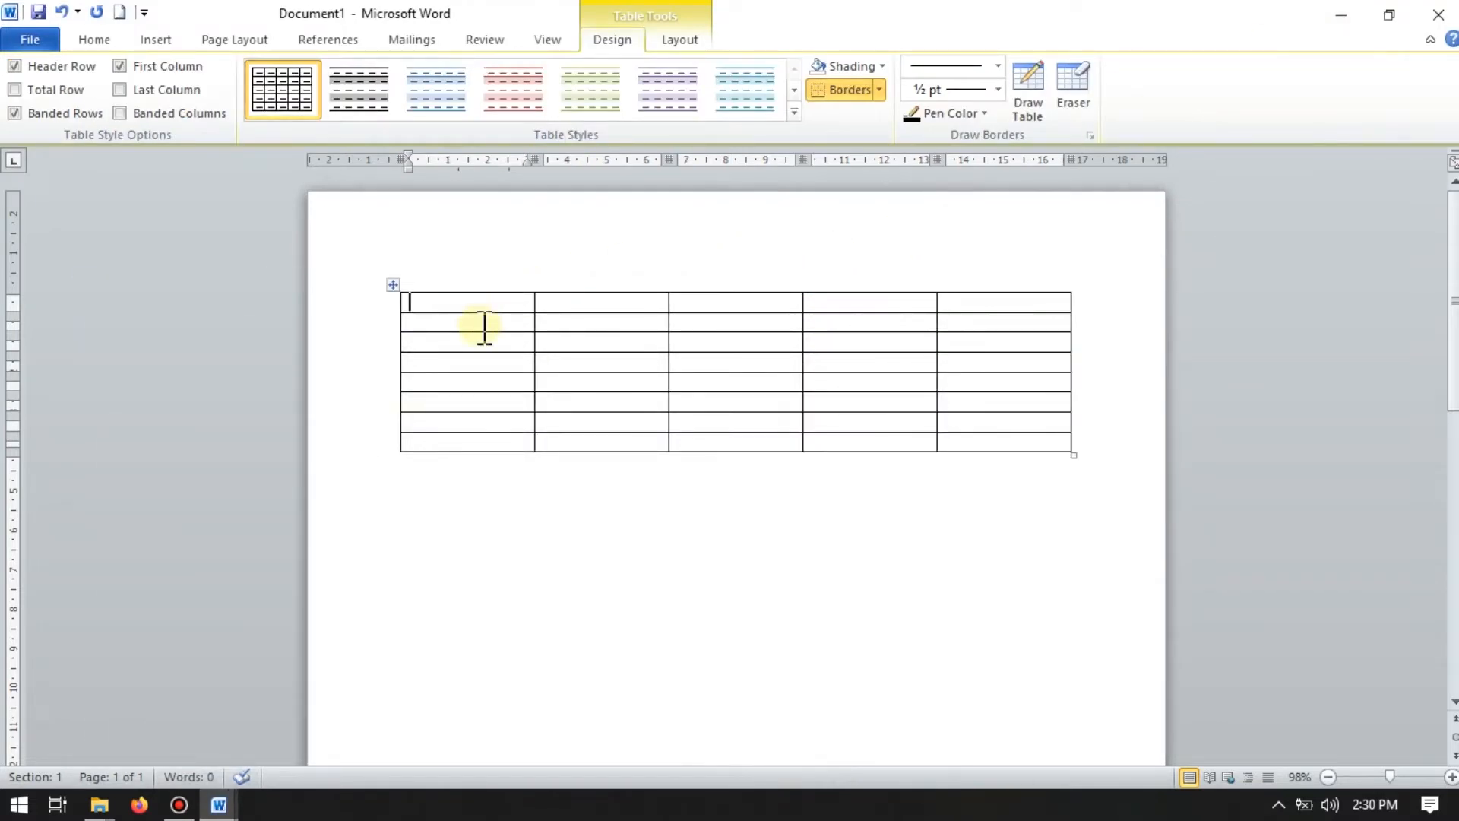
# Step: Enter the headings NO, NAMA, KELAS and JENIS KELAMIN in the first four cells of the table's first row
pyautogui.write('M')
pyautogui.press('BackSpace')
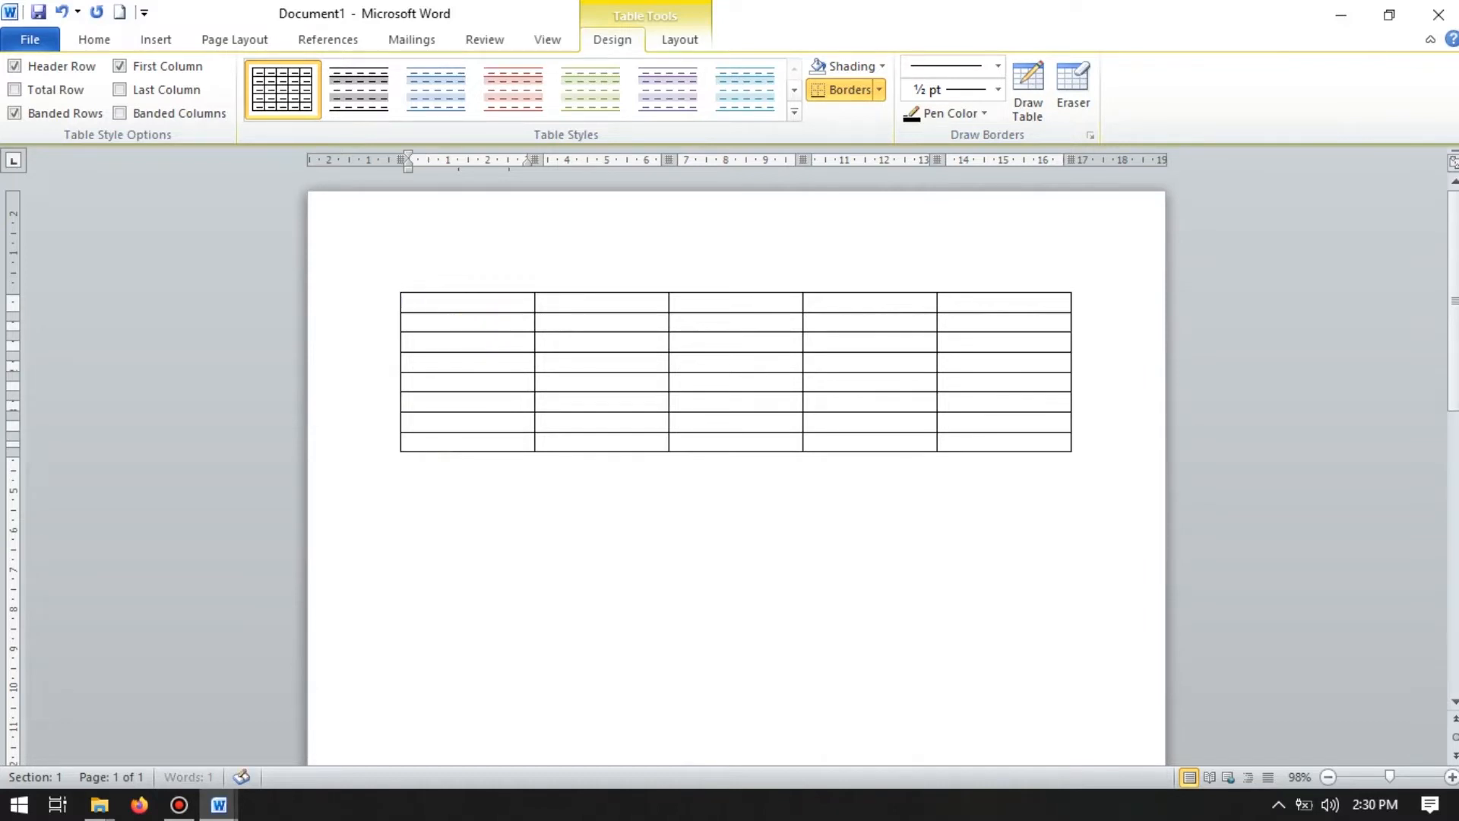
pyautogui.write('NO')
pyautogui.press('Tab')
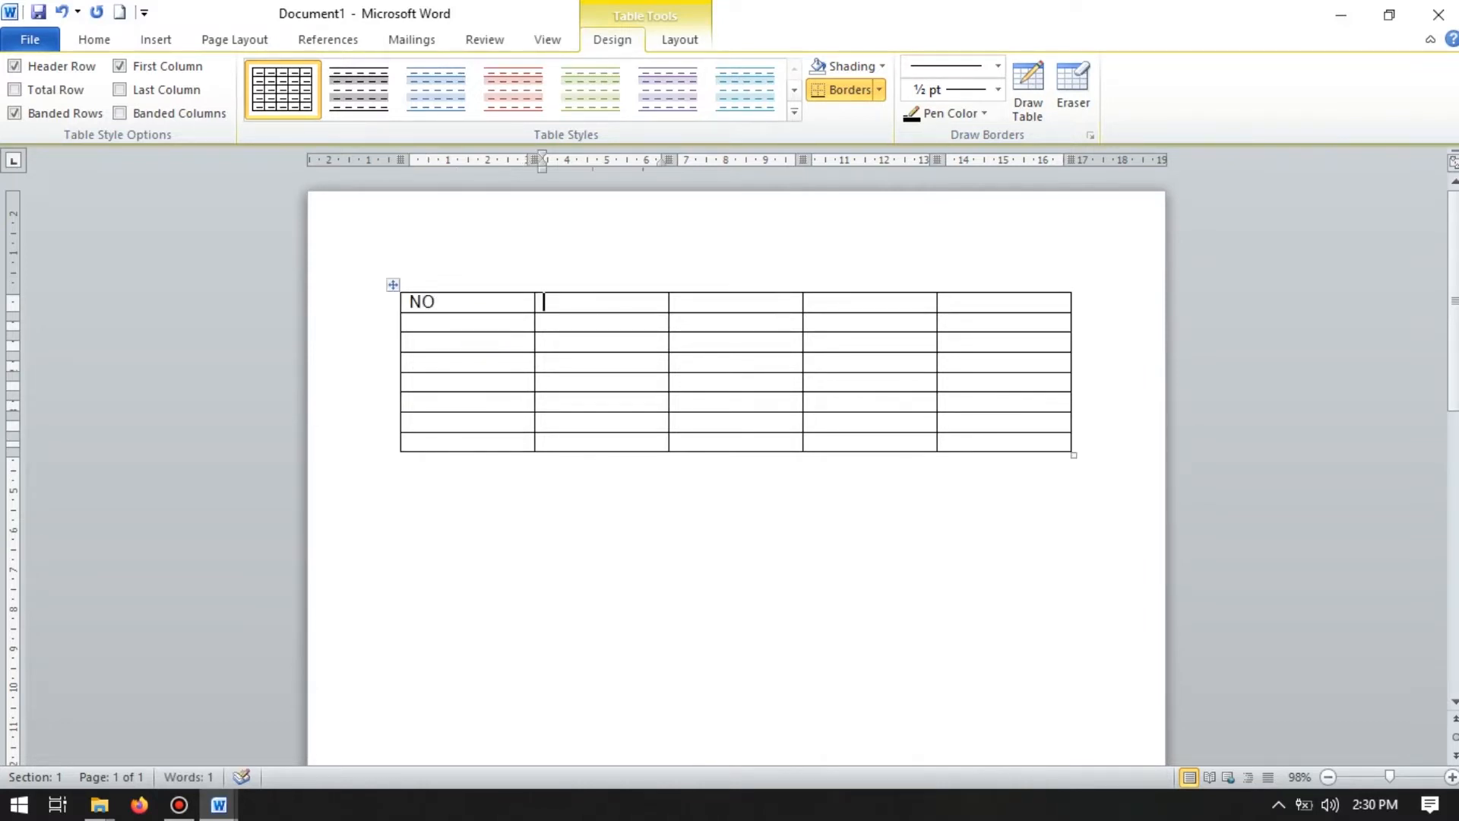
pyautogui.write('NAMA')
pyautogui.press('Tab')
pyautogui.write('KELA')
pyautogui.press('Tab')
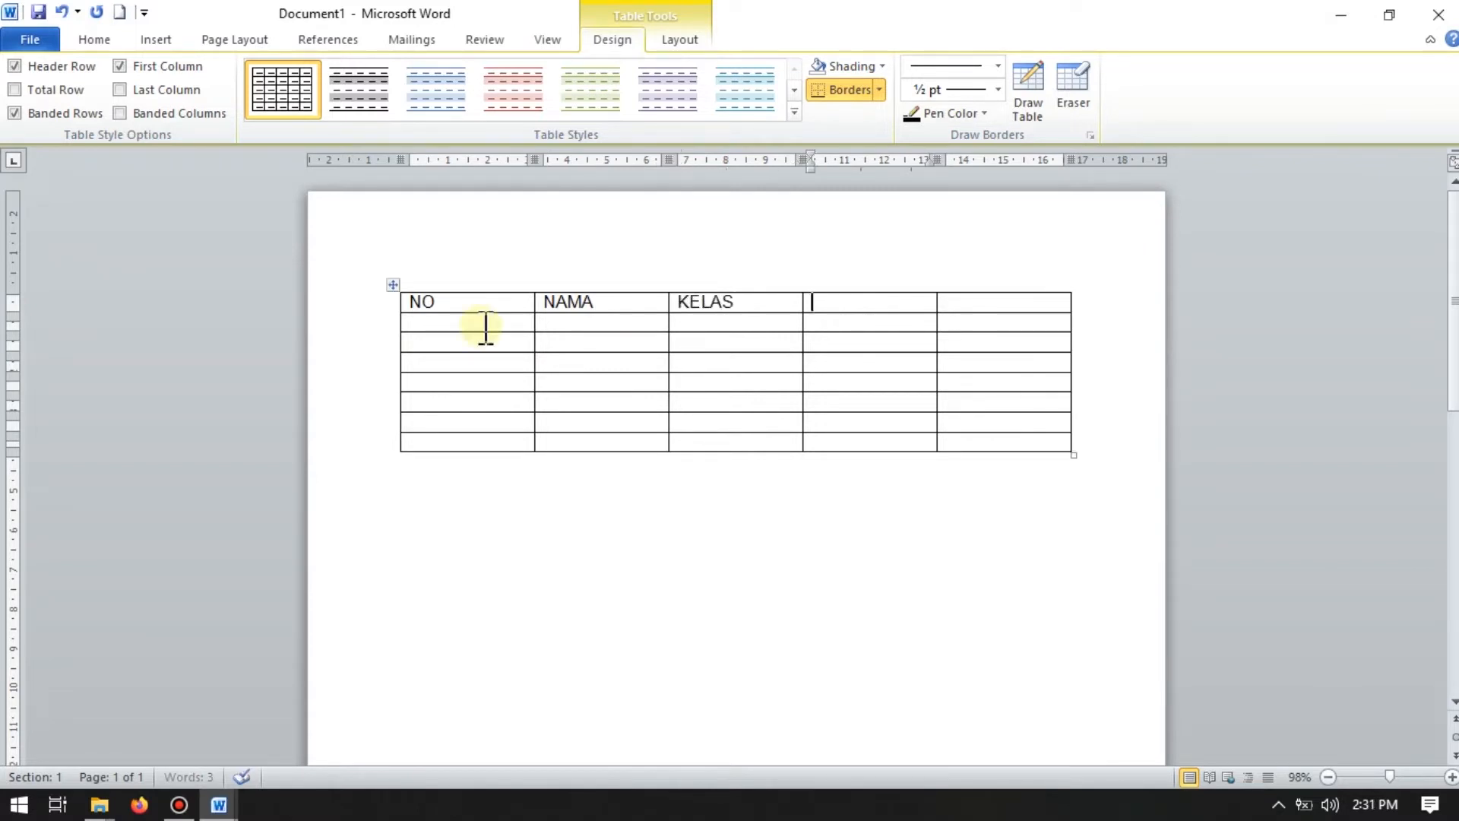
pyautogui.write('JENIS KE')
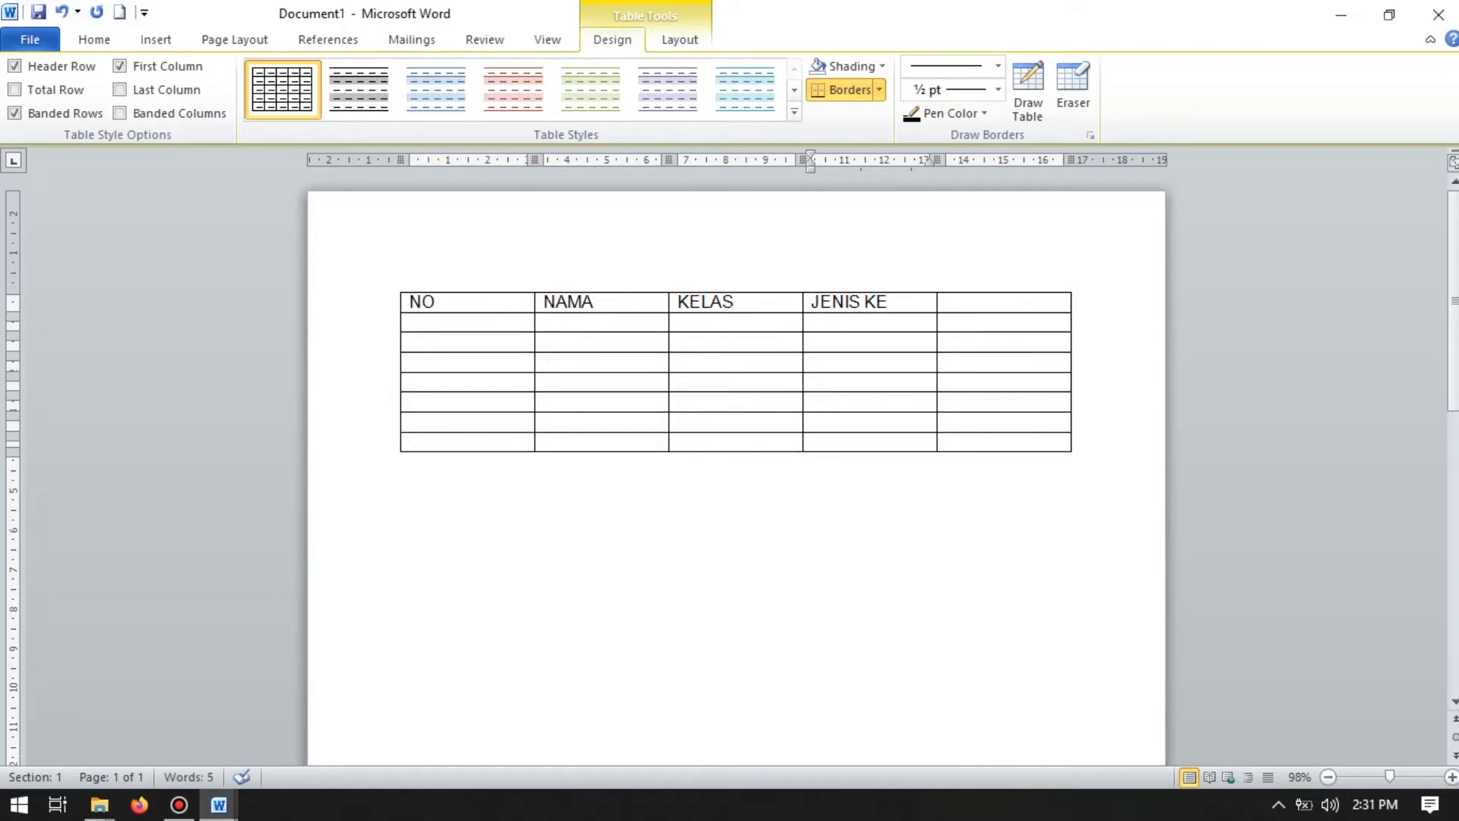
pyautogui.write('LA,MIN')
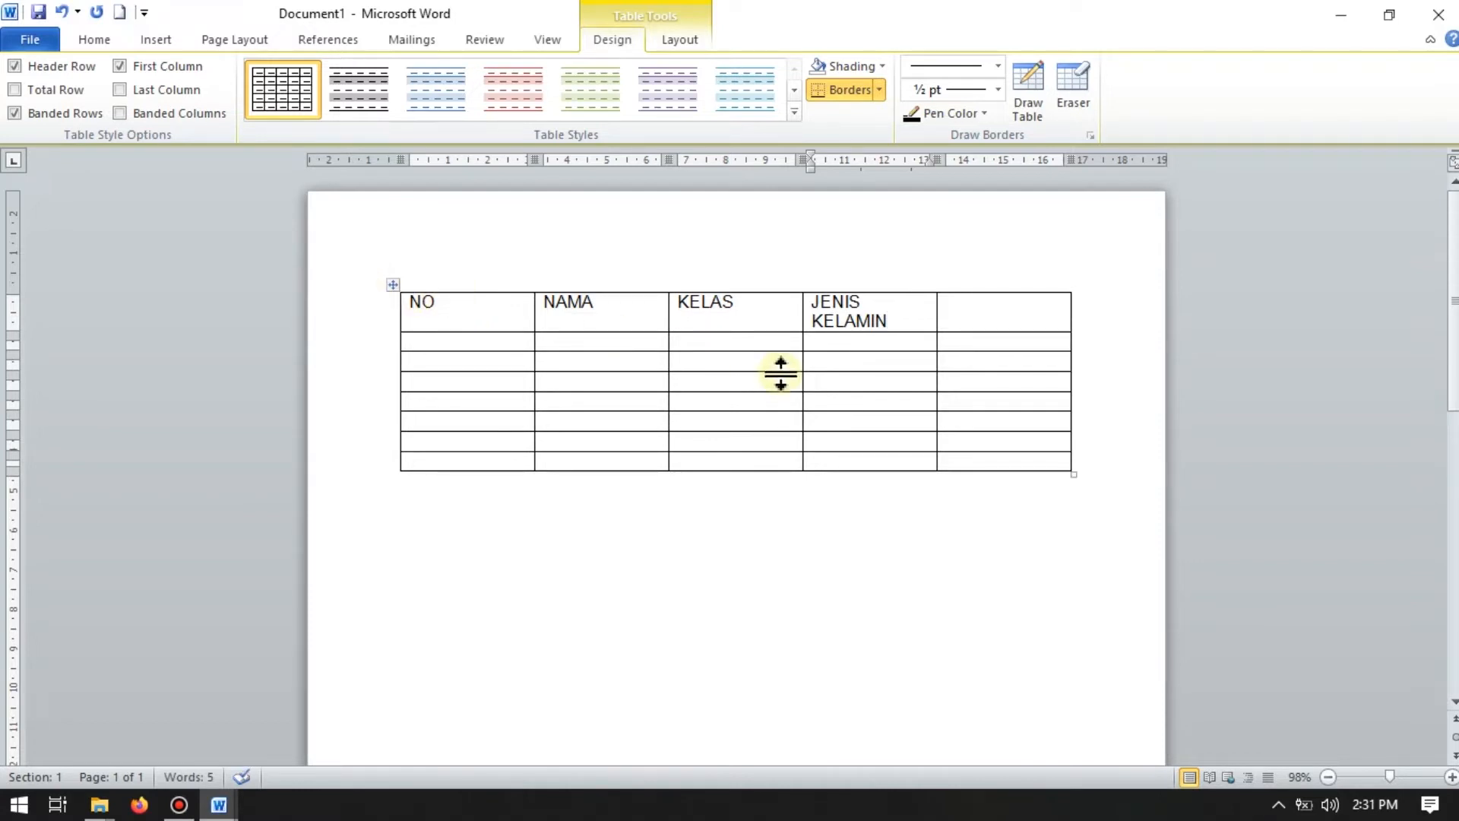
# Step: Enter the subheadings LAKI-LAKI and PEREMPUAN in the fourth and fifth cells of the table's second row
pyautogui.click(853, 344)
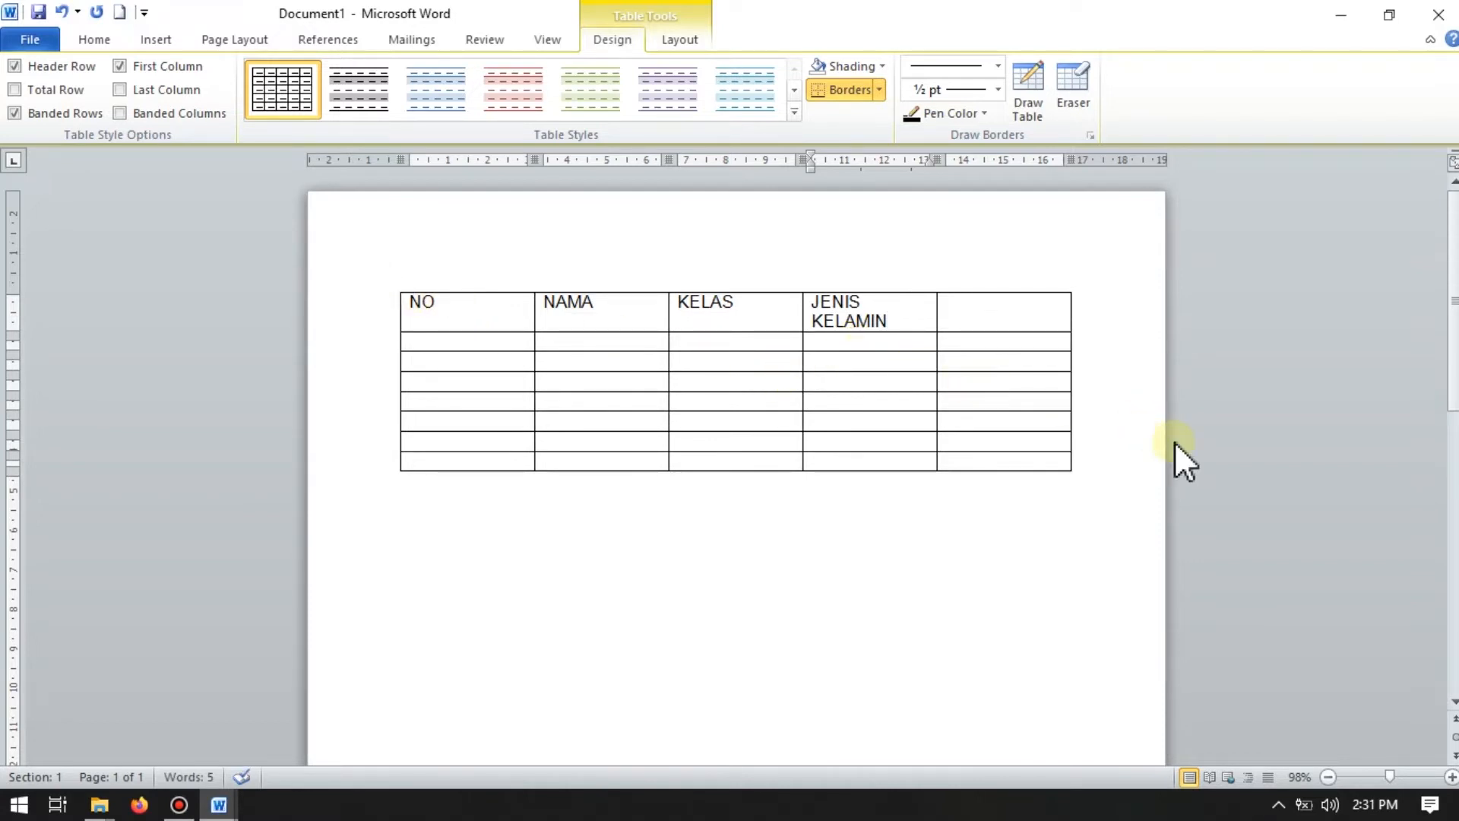
pyautogui.write('LAKI-LAKI')
pyautogui.click(948, 341)
pyautogui.write('PE')
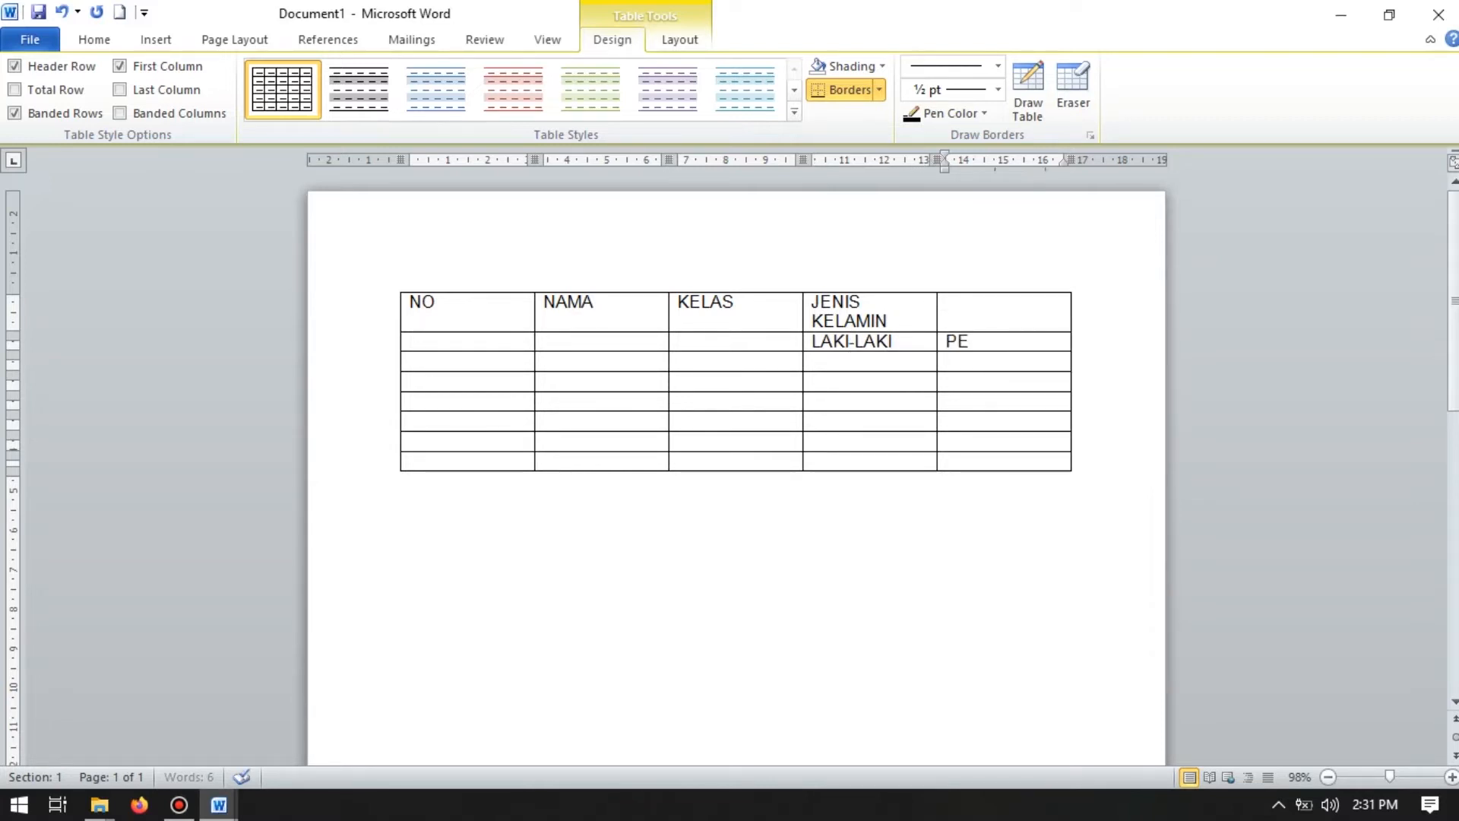
pyautogui.write('REMPUAN')
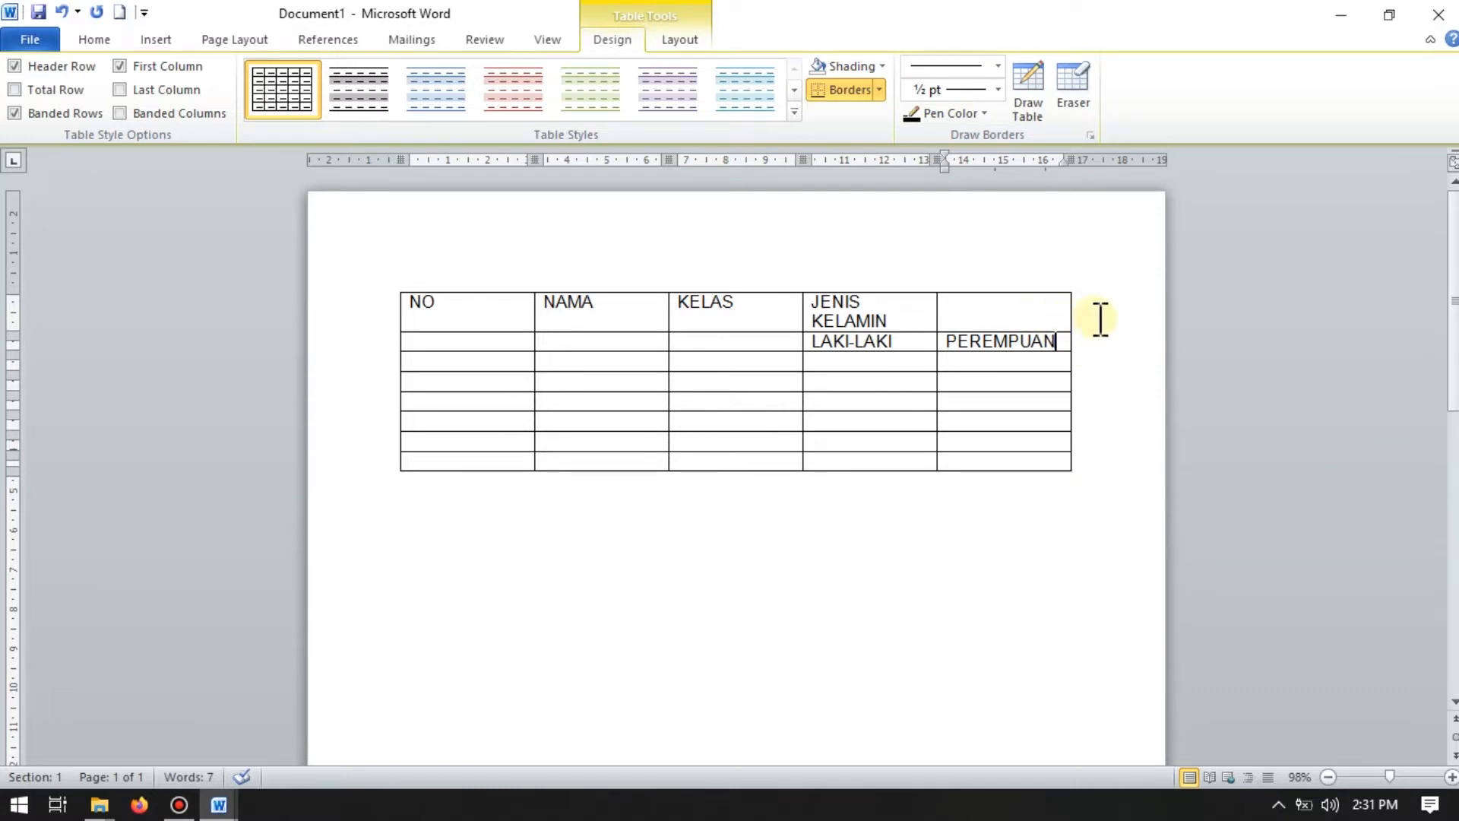
pyautogui.click(443, 312)
pyautogui.click(748, 315)
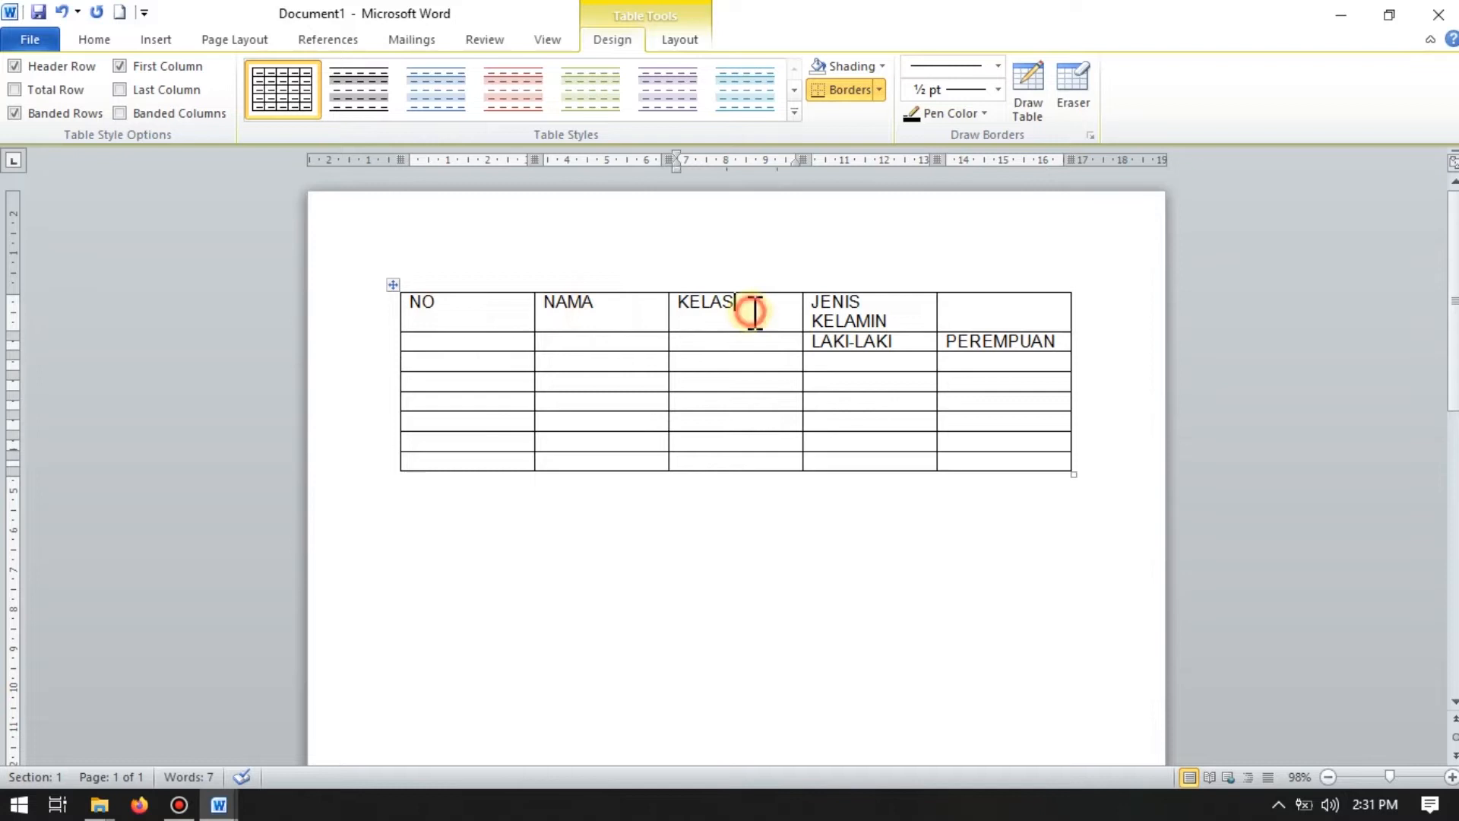
pyautogui.click(888, 319)
pyautogui.click(1031, 344)
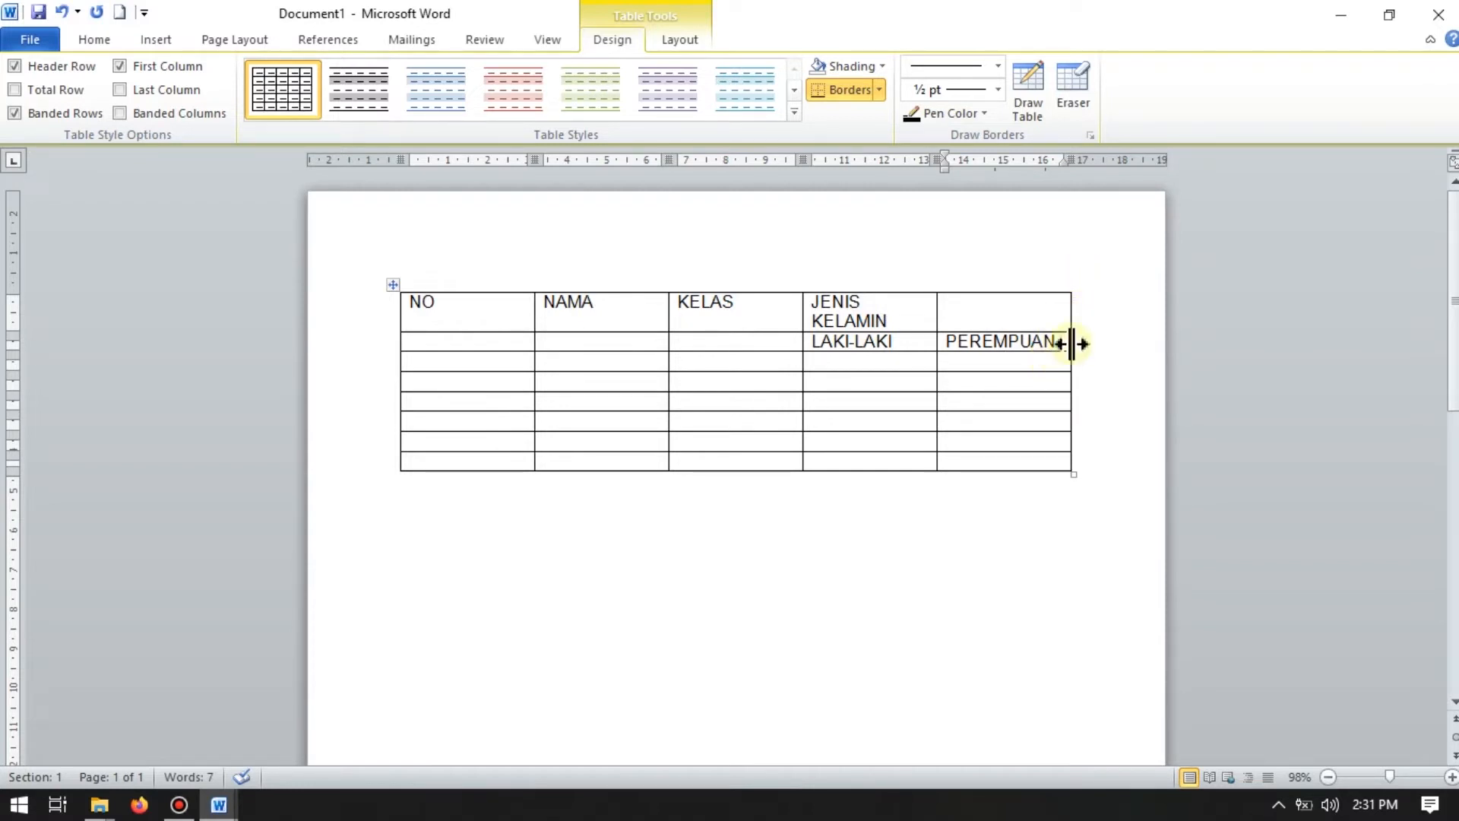
# Step: Insert a column to the right of the PEREMPUAN column and undo the insertion
pyautogui.click(1053, 310)
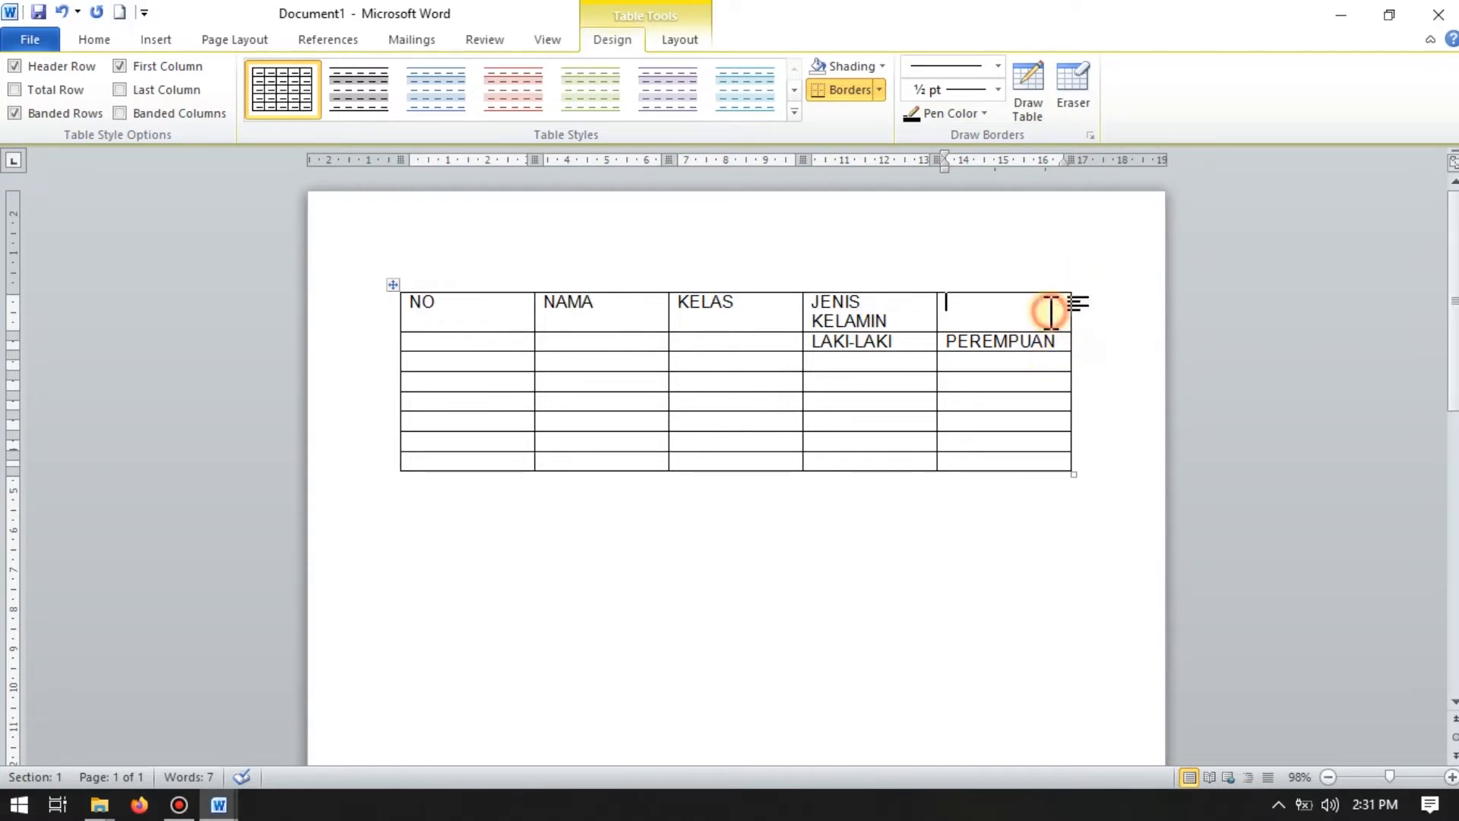
pyautogui.rightClick(1051, 311)
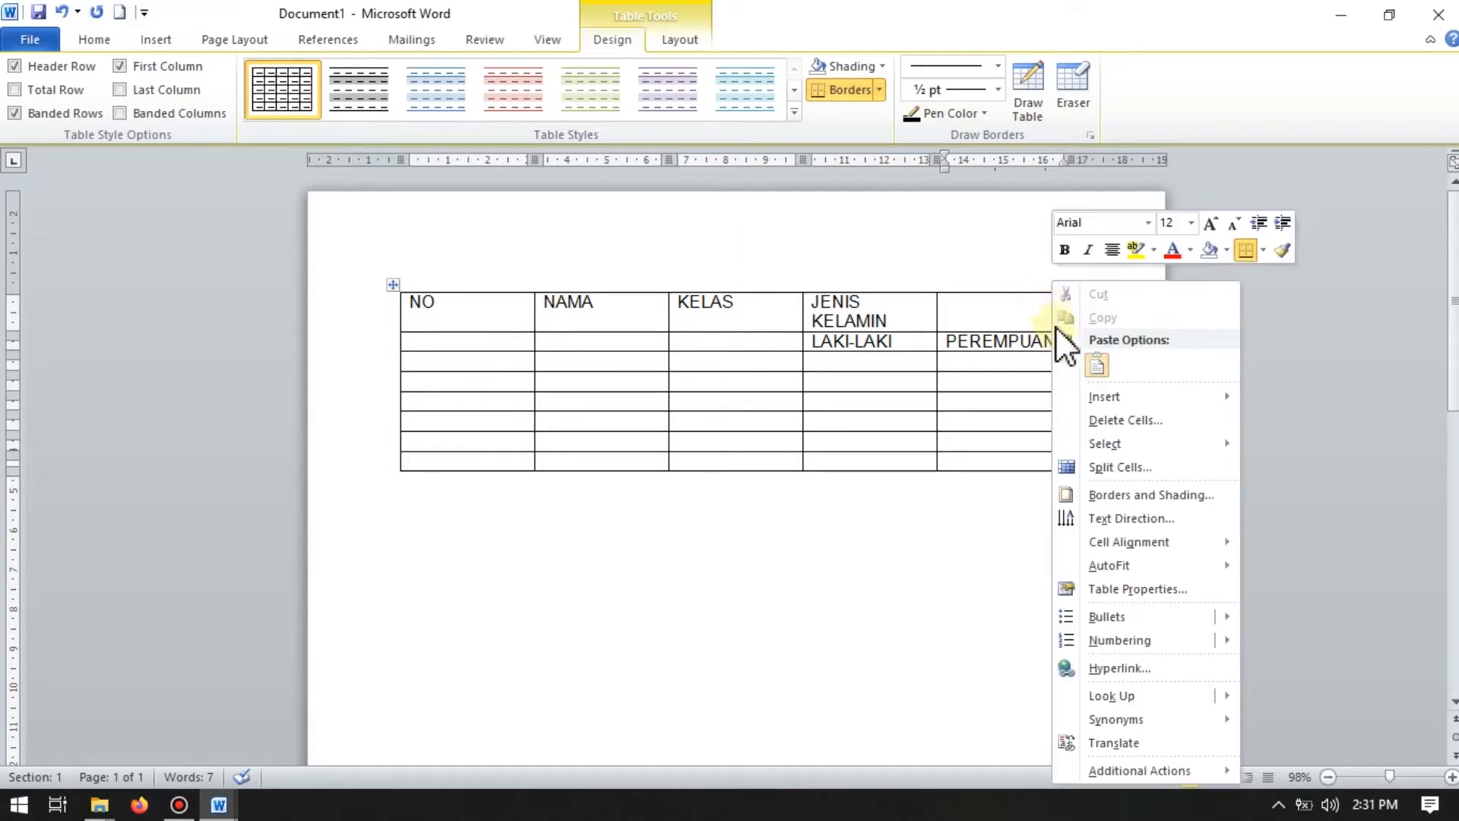
pyautogui.moveTo(1117, 404)
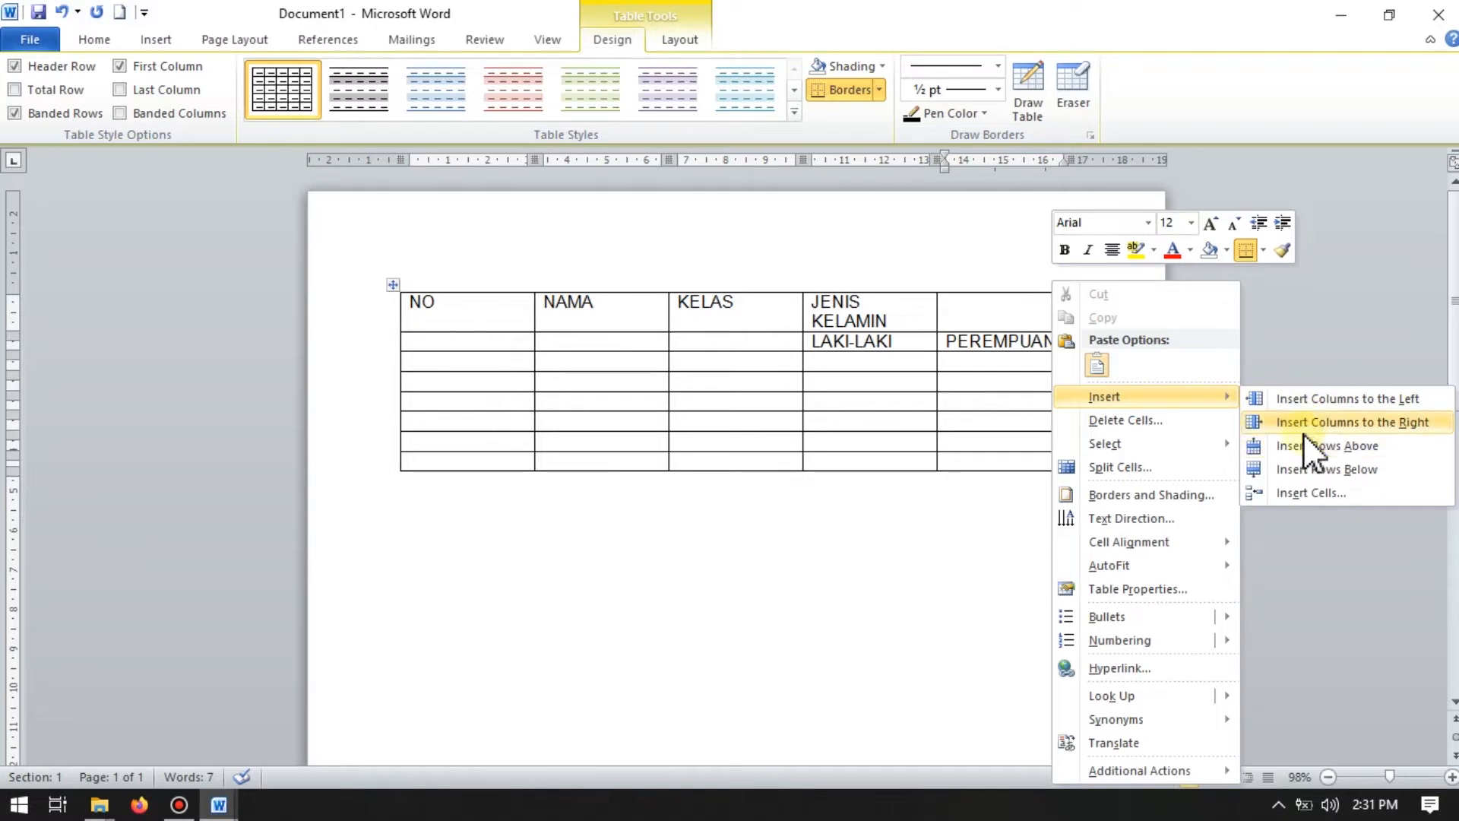
pyautogui.click(1371, 423)
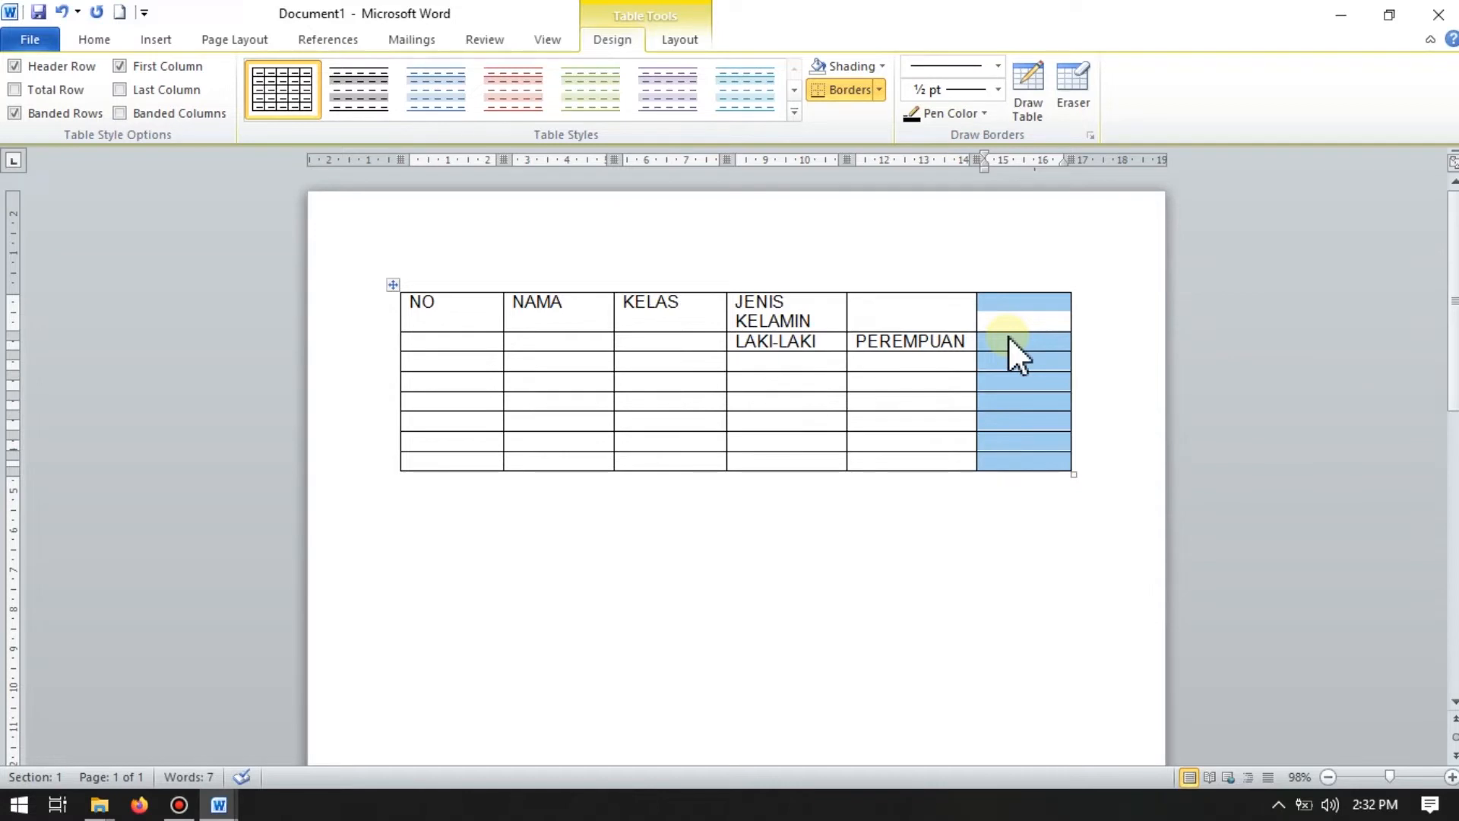
pyautogui.hotkey('ctrl', 'z')
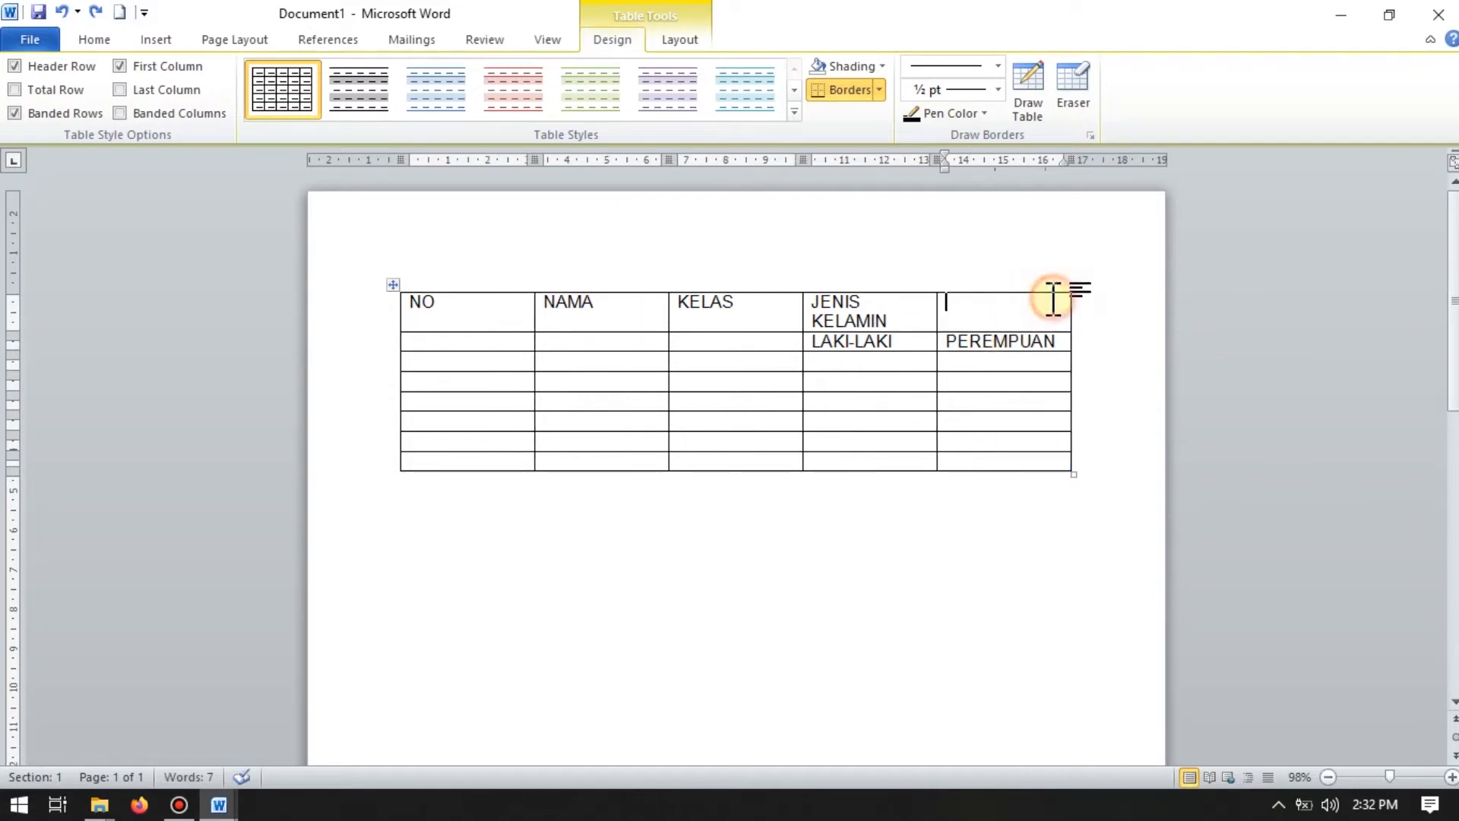
# Step: Add a column to the right of the PEREMPUAN column and enter the heading KETERANGAN in its first cell
pyautogui.click(705, 40)
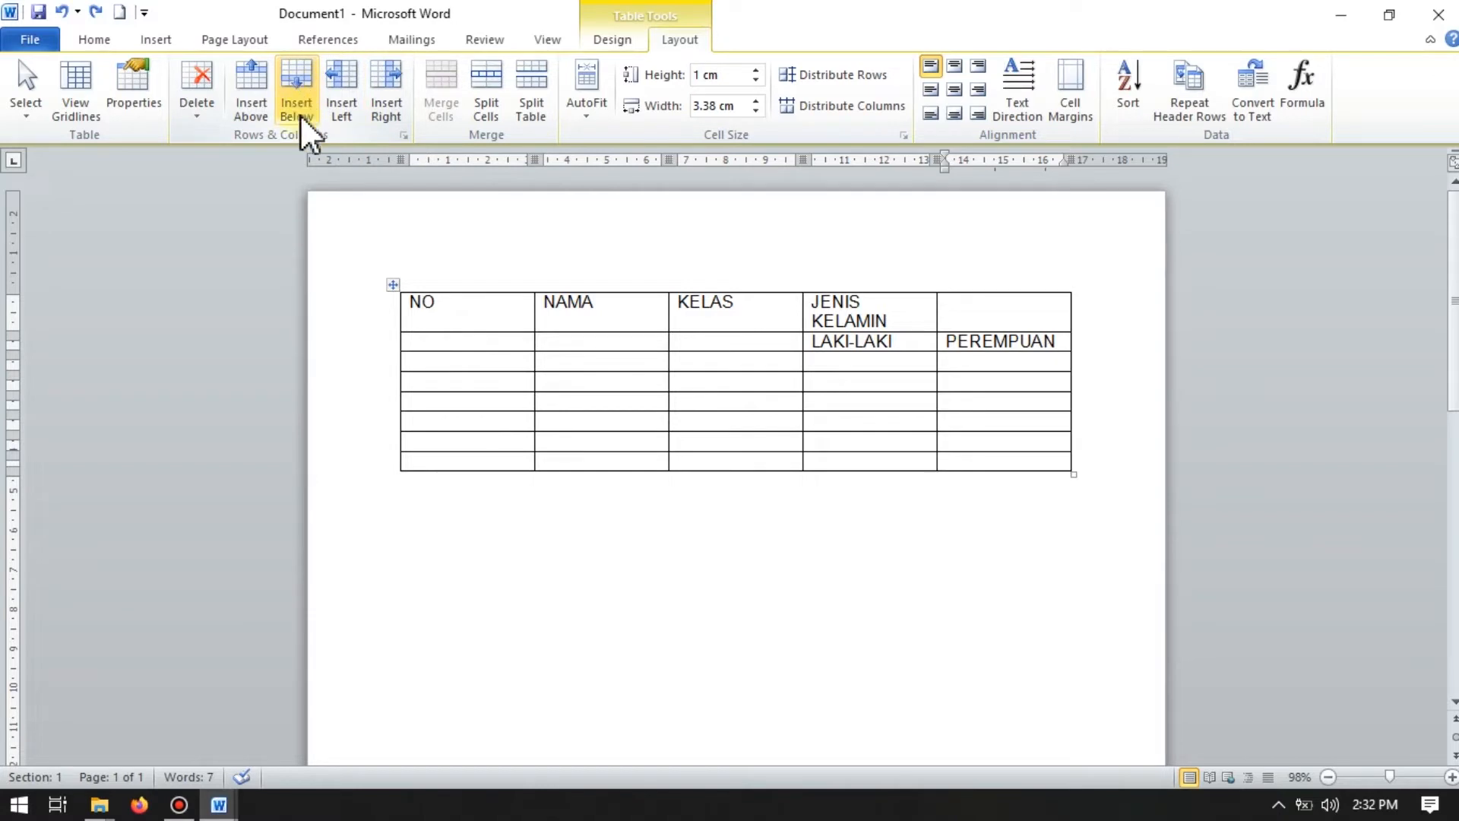
pyautogui.click(399, 106)
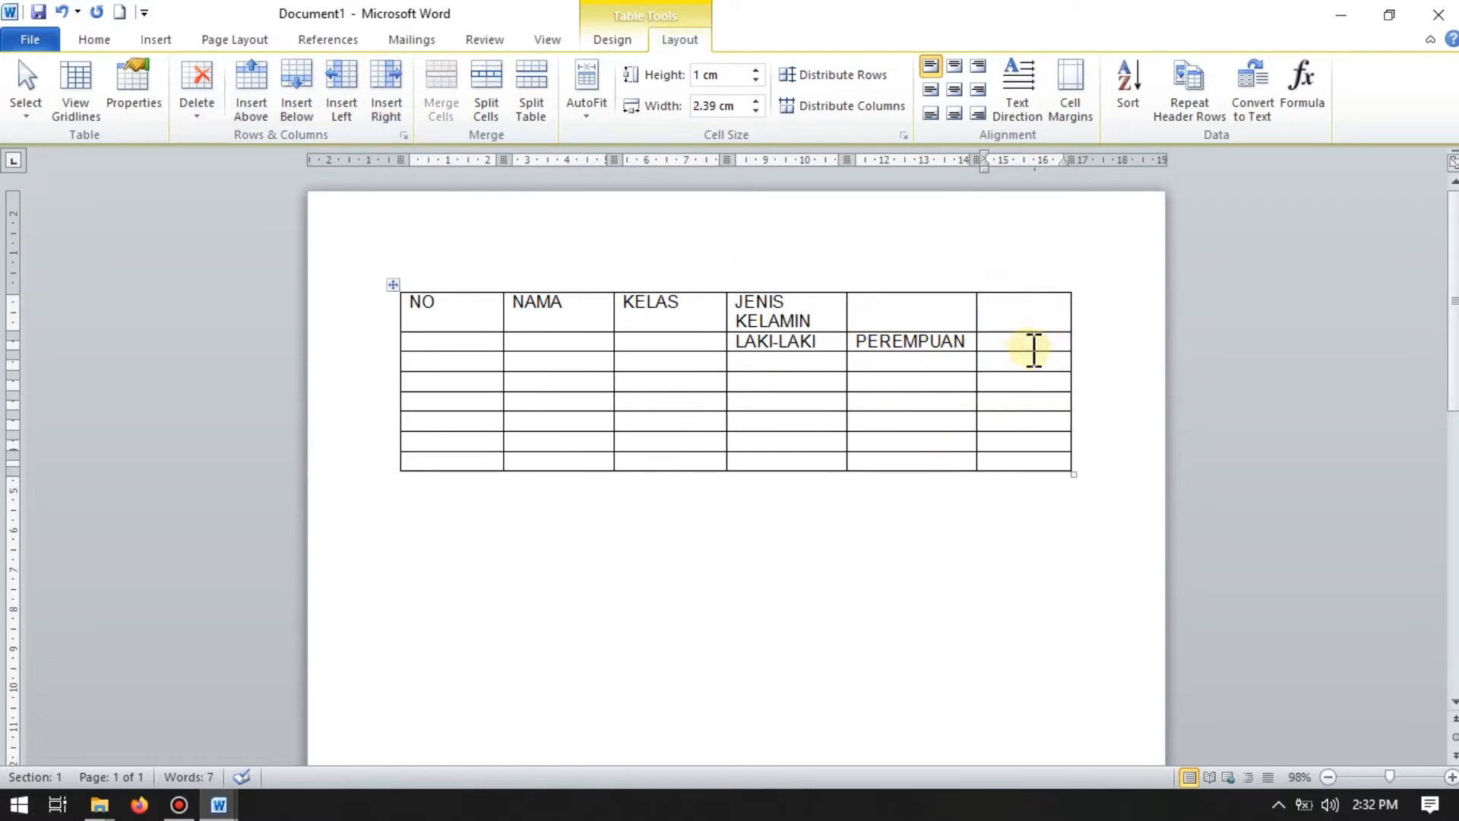
pyautogui.write('KETER')
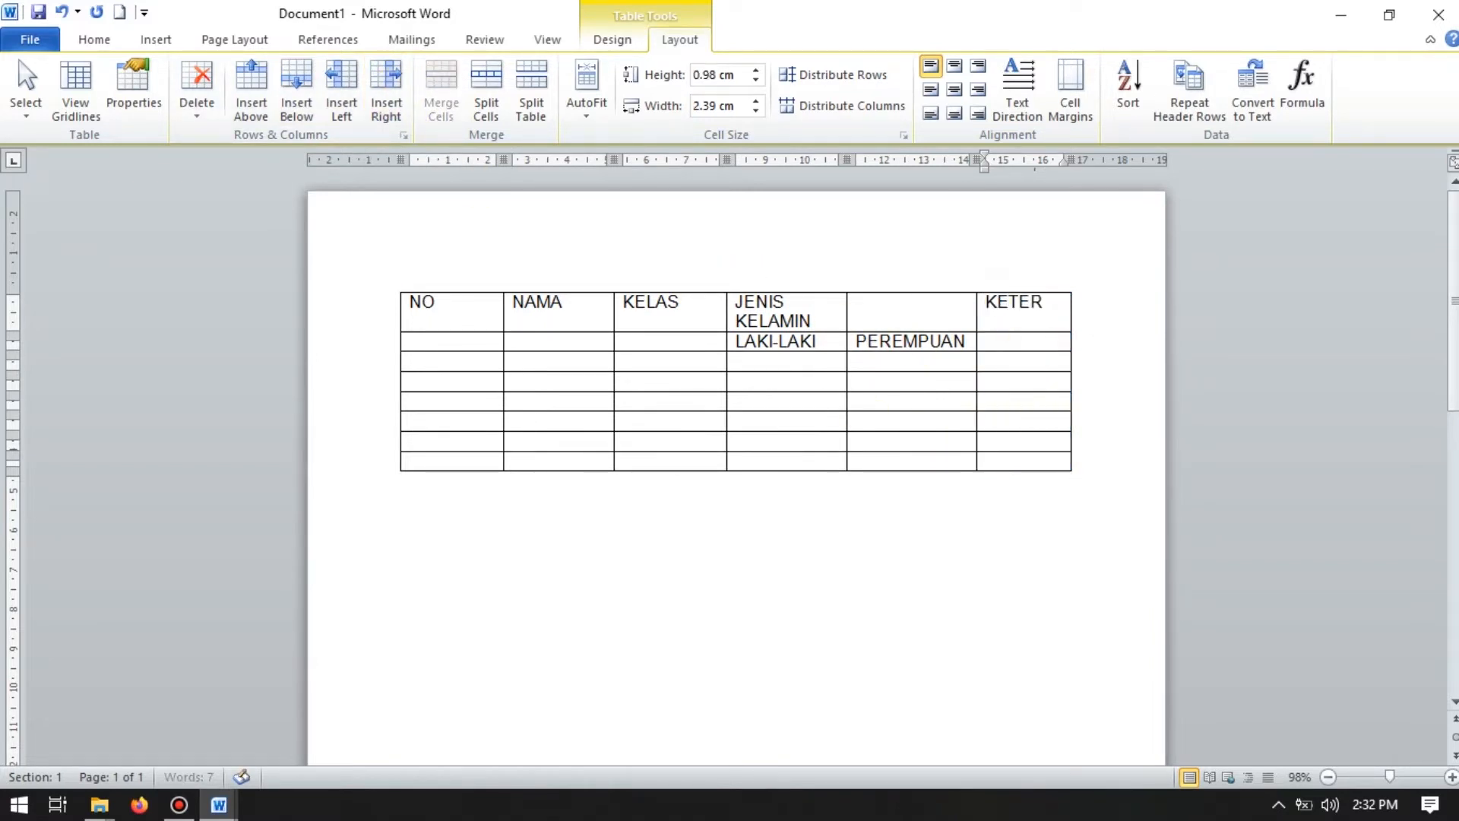
pyautogui.write('ANGAN')
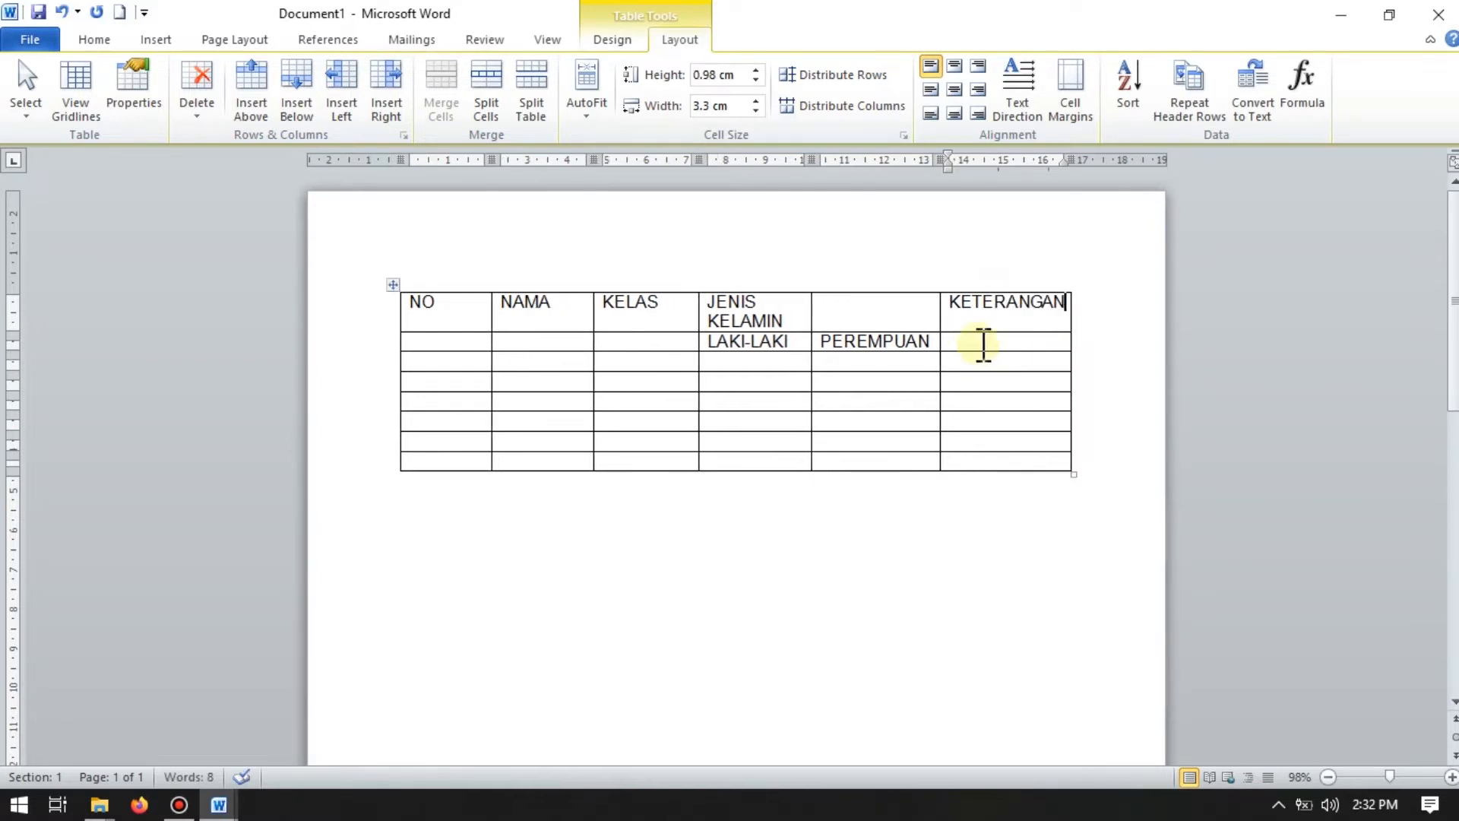
# Step: Centre the contents of the table's first two rows both horizontally and vertically in their cells
pyautogui.click(994, 306)
pyautogui.moveTo(418, 316); pyautogui.dragTo(1001, 327)
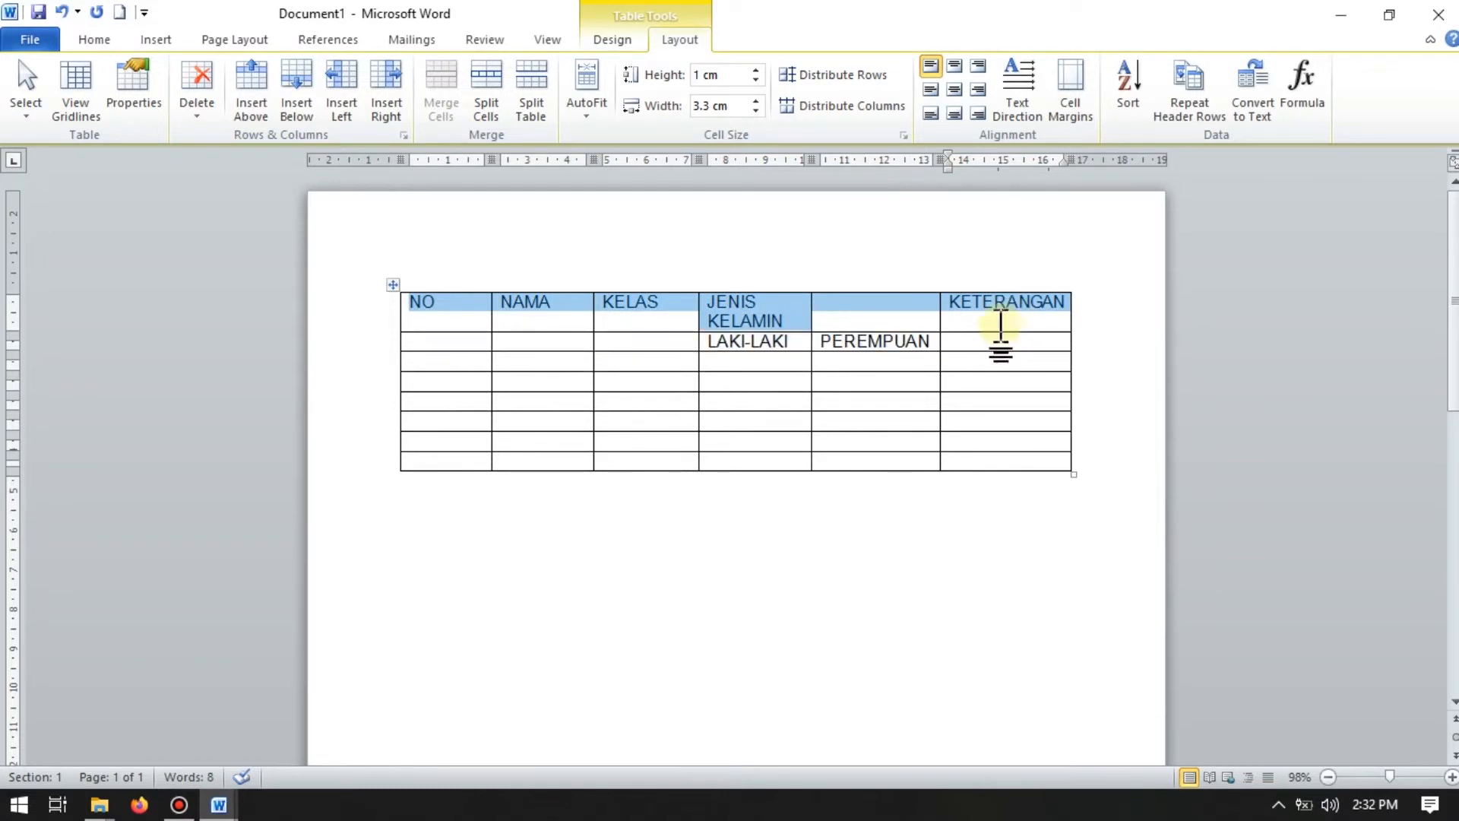
pyautogui.click(594, 345)
pyautogui.click(410, 311)
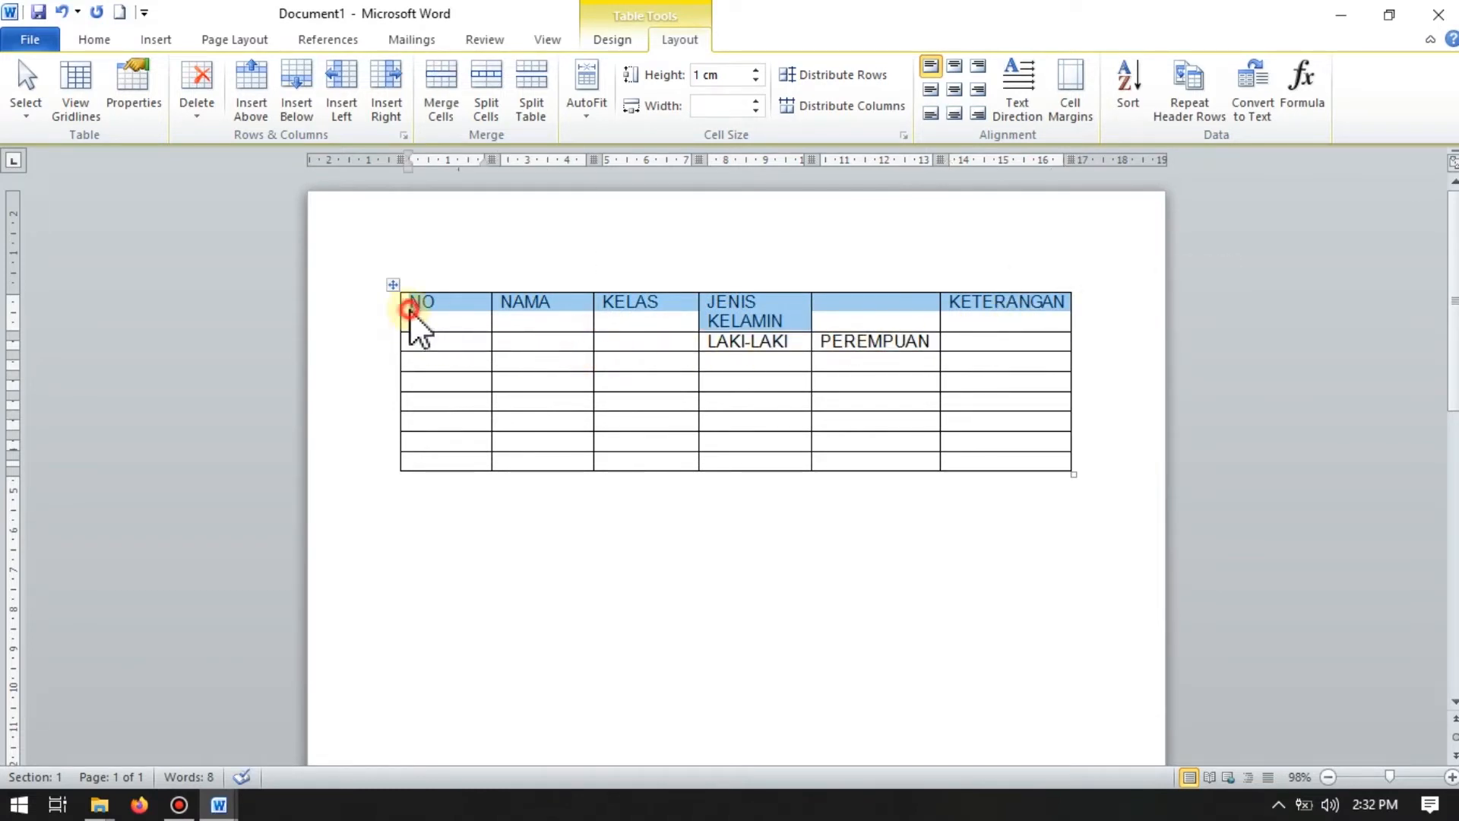
pyautogui.moveTo(405, 311); pyautogui.dragTo(1010, 365)
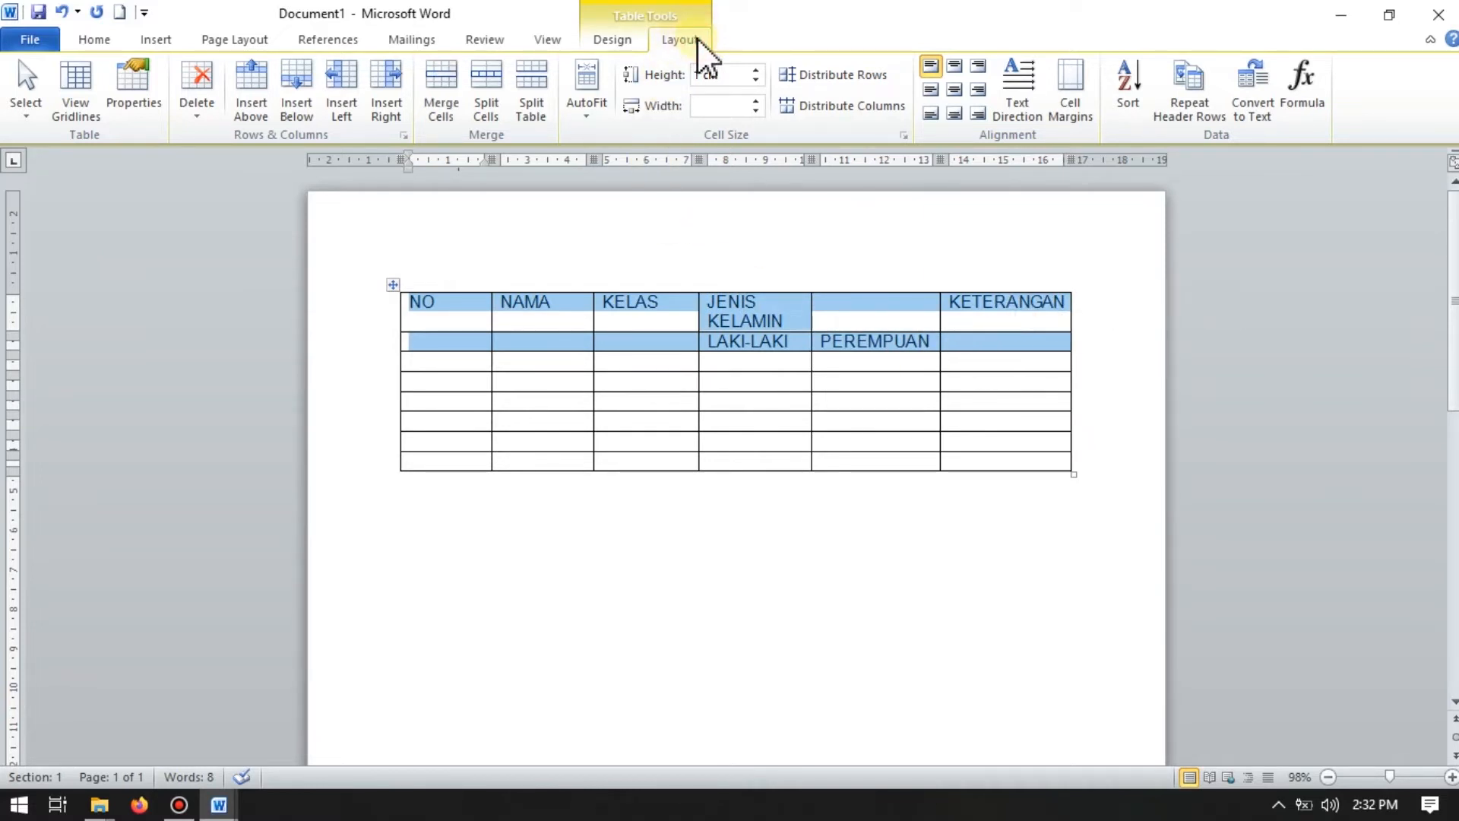
pyautogui.click(956, 90)
pyautogui.click(744, 328)
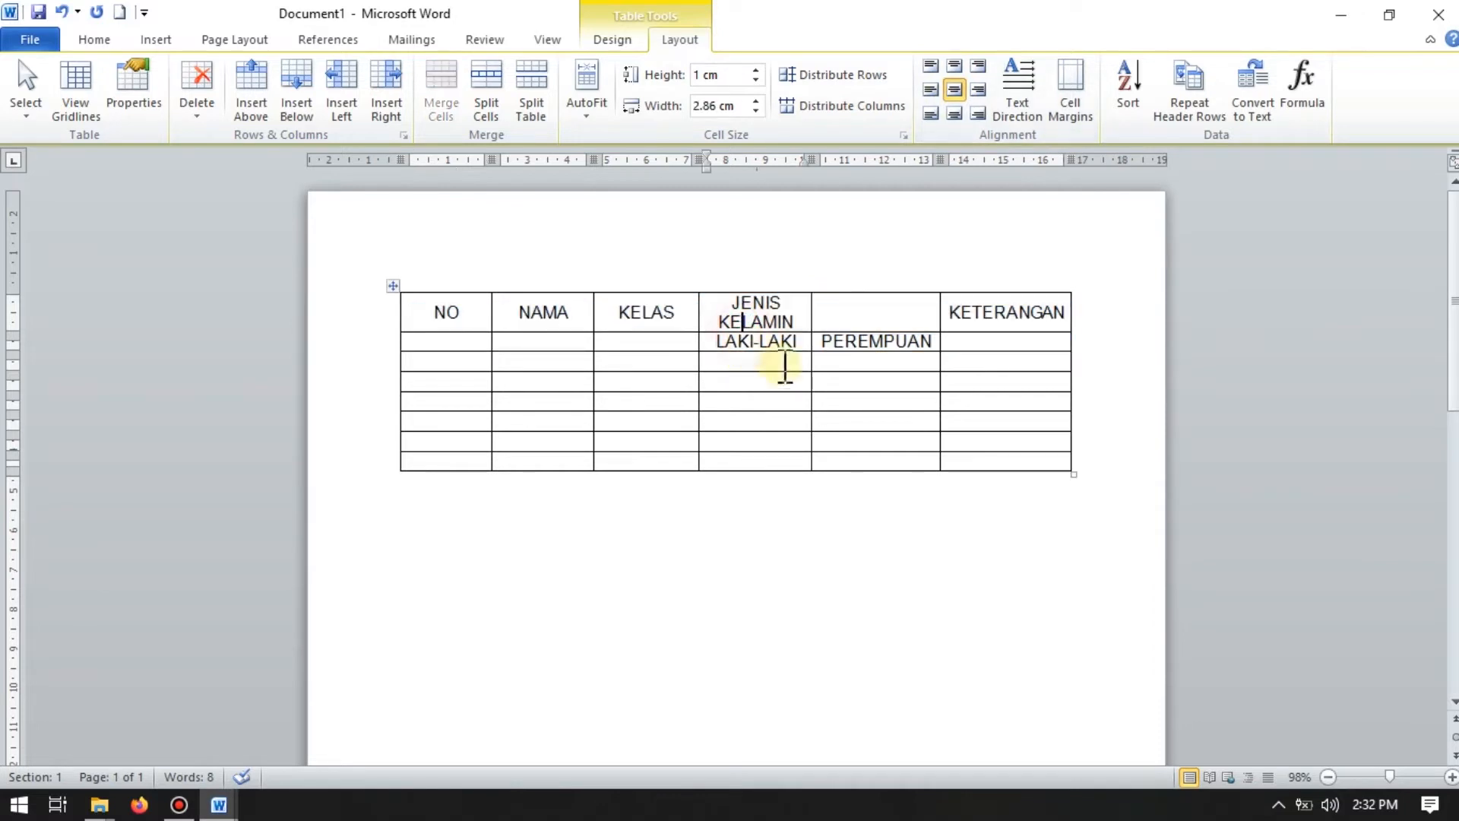
pyautogui.click(853, 316)
pyautogui.click(602, 325)
pyautogui.click(511, 321)
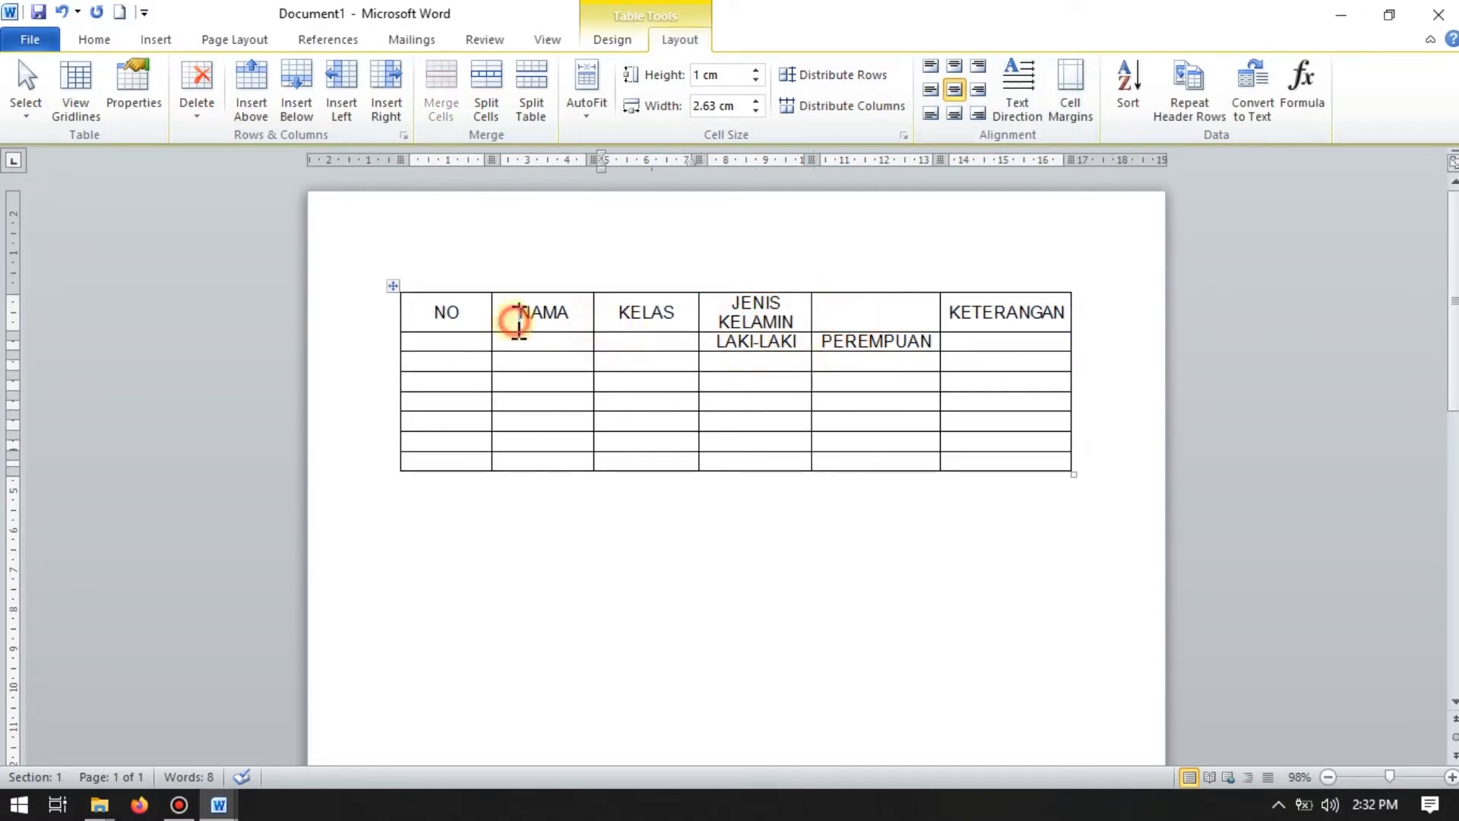
pyautogui.click(469, 316)
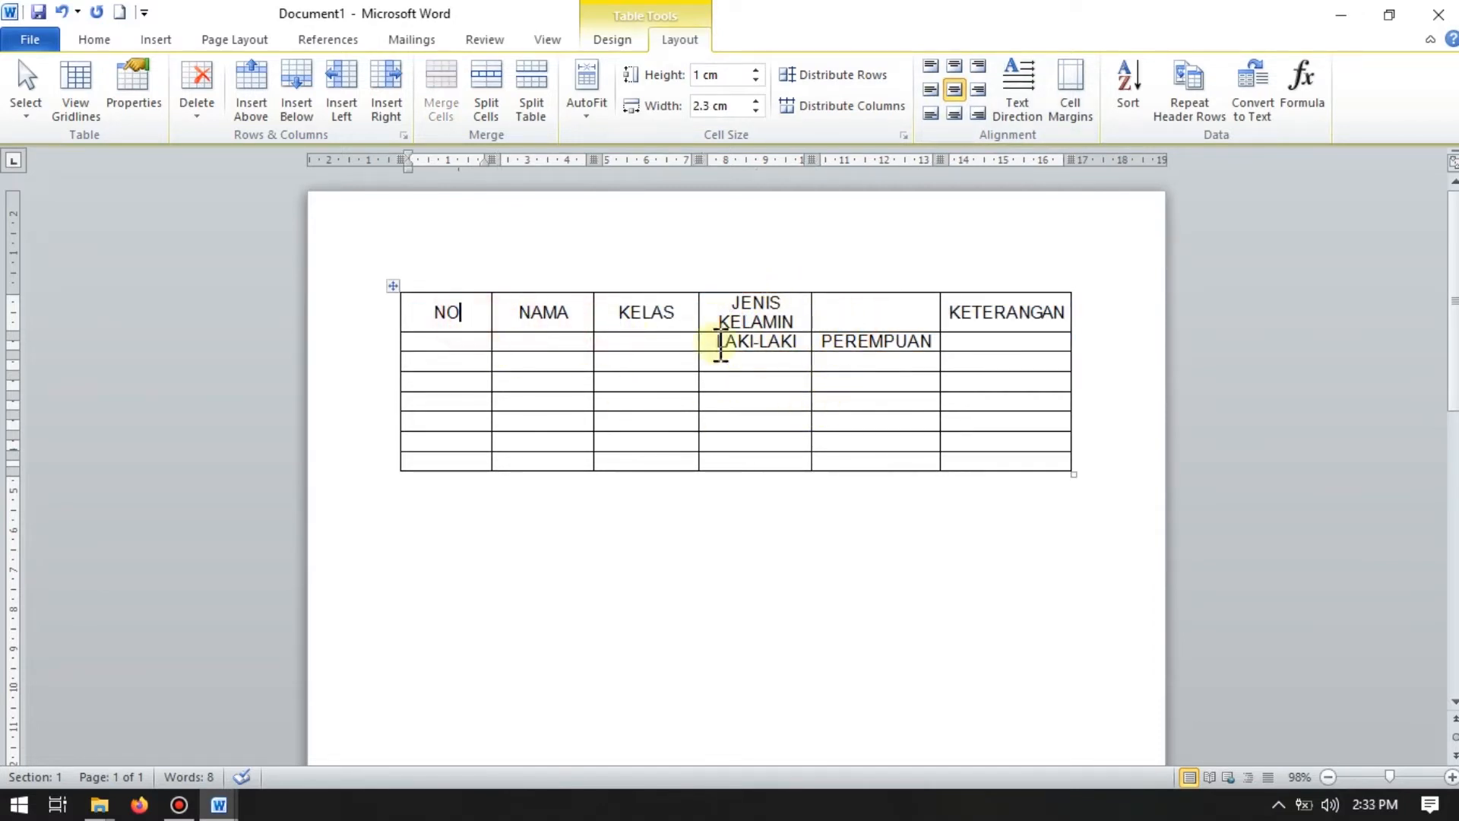
pyautogui.moveTo(733, 304); pyautogui.dragTo(797, 323)
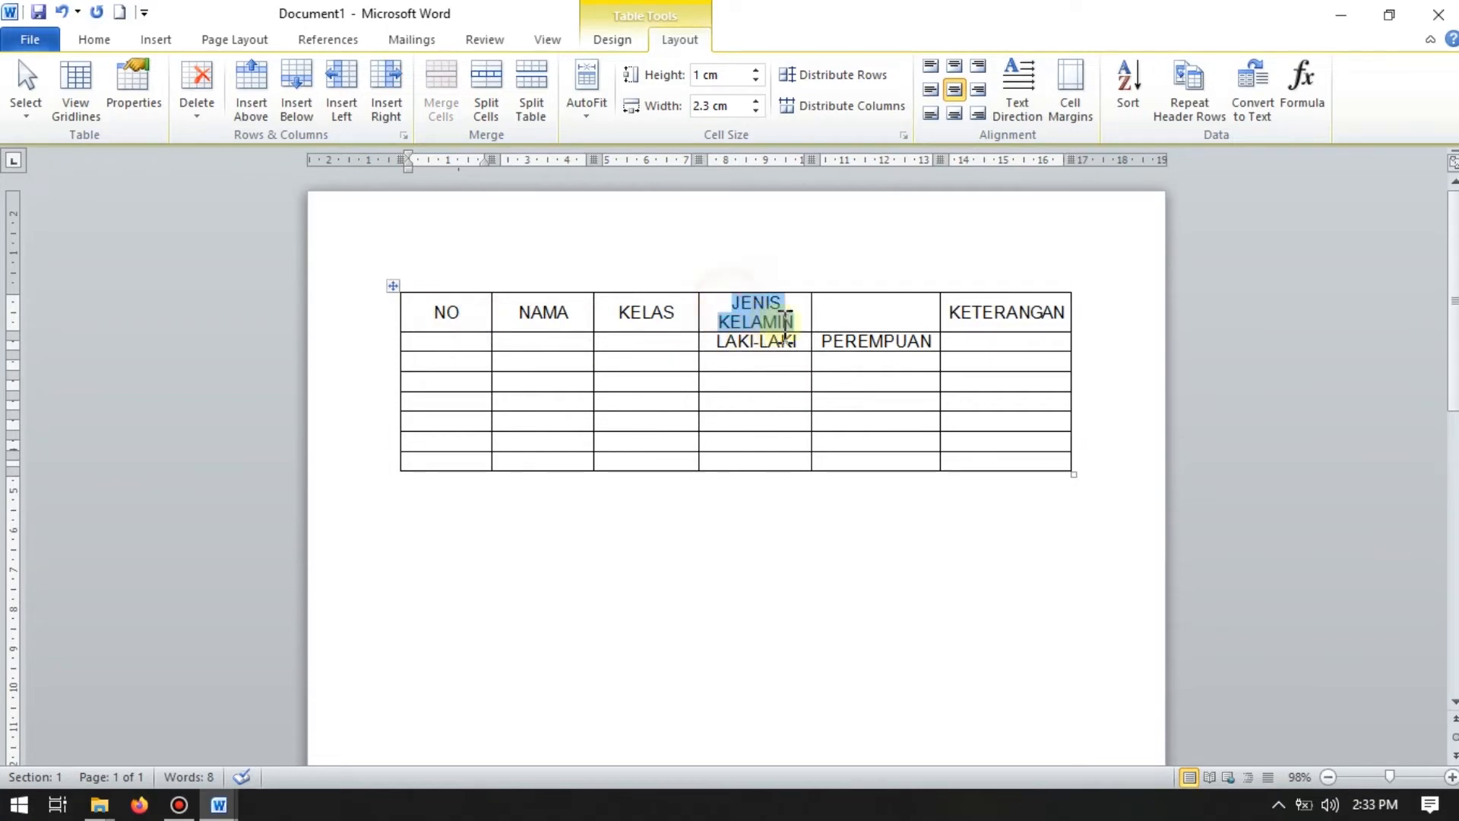
pyautogui.click(854, 314)
pyautogui.click(769, 321)
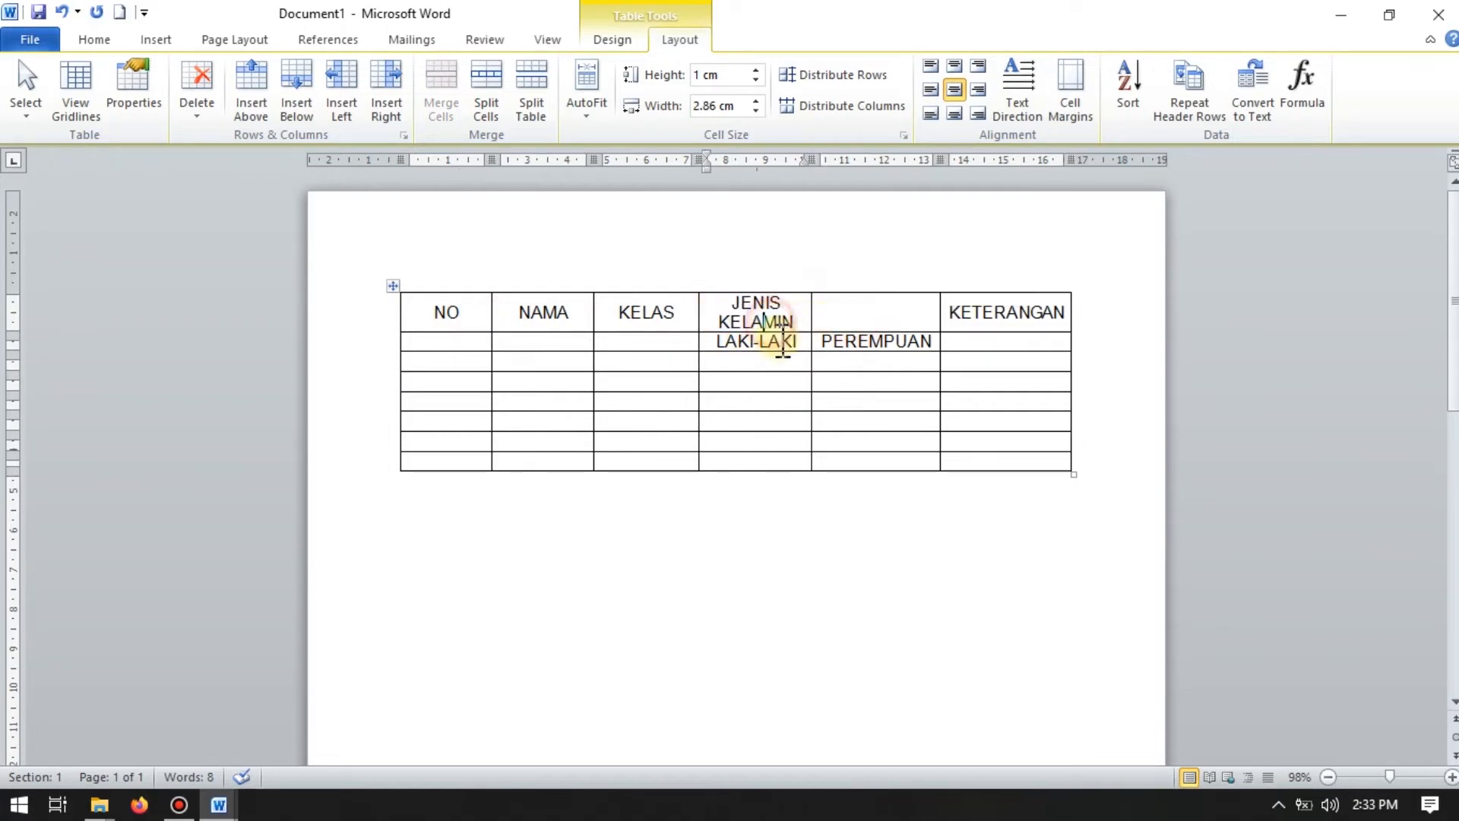
pyautogui.moveTo(783, 313); pyautogui.dragTo(866, 463)
pyautogui.click(854, 321)
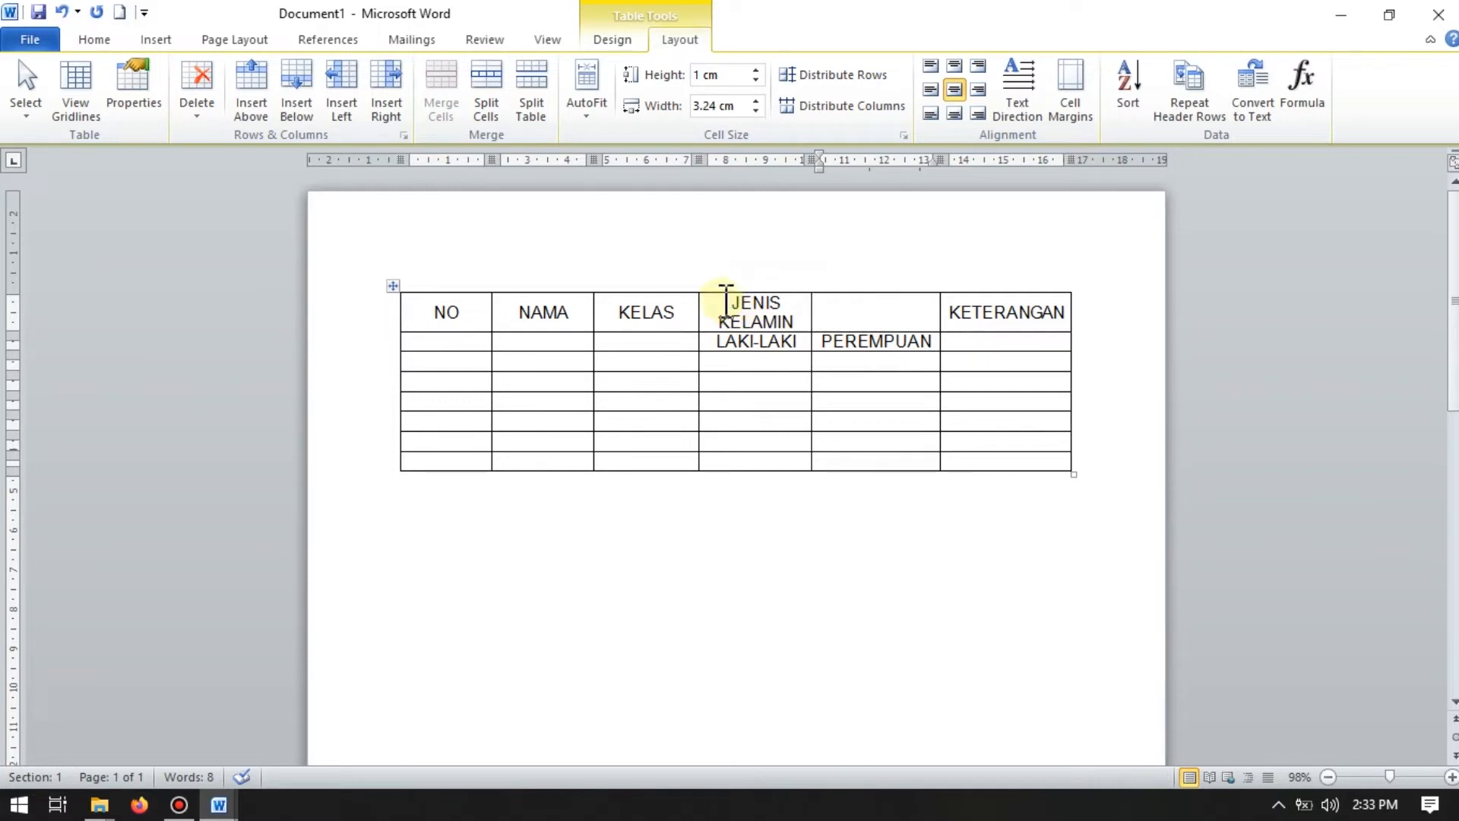
# Step: Merge the JENIS KELAMIN cell with the empty cell to its right, and undo the merge
pyautogui.moveTo(726, 298); pyautogui.dragTo(820, 322)
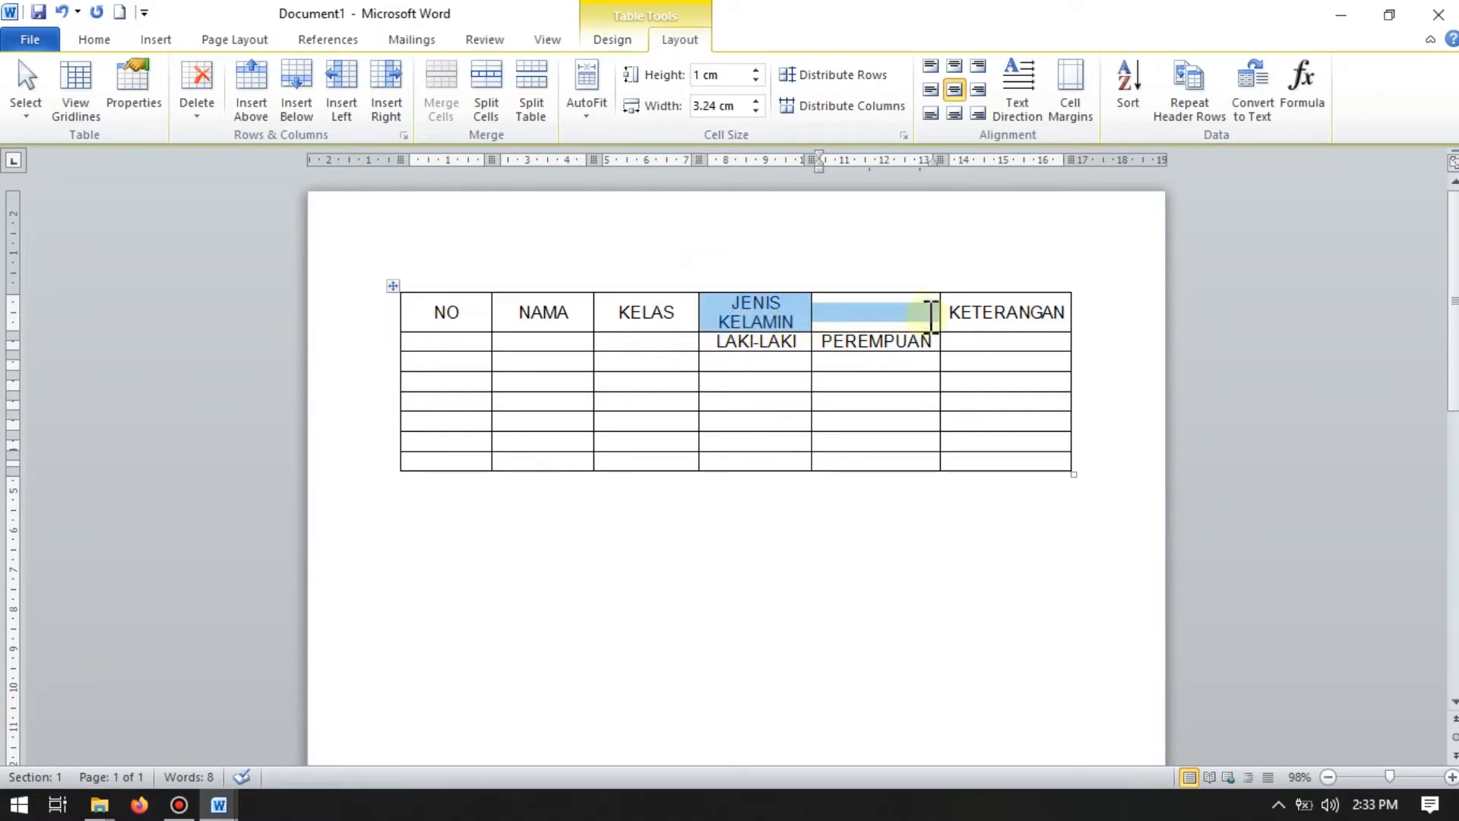
pyautogui.moveTo(920, 318); pyautogui.dragTo(920, 318)
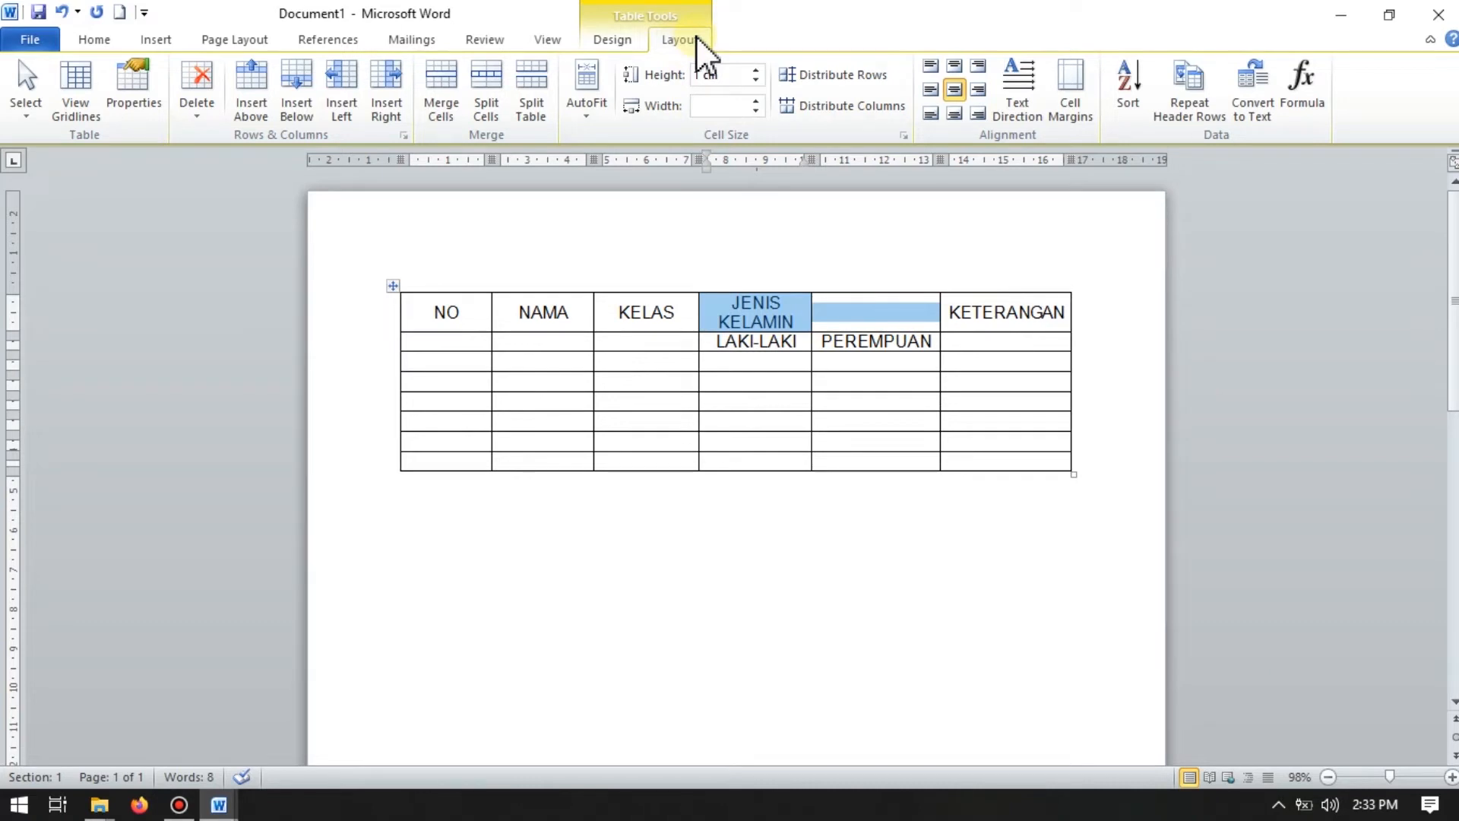
pyautogui.click(448, 106)
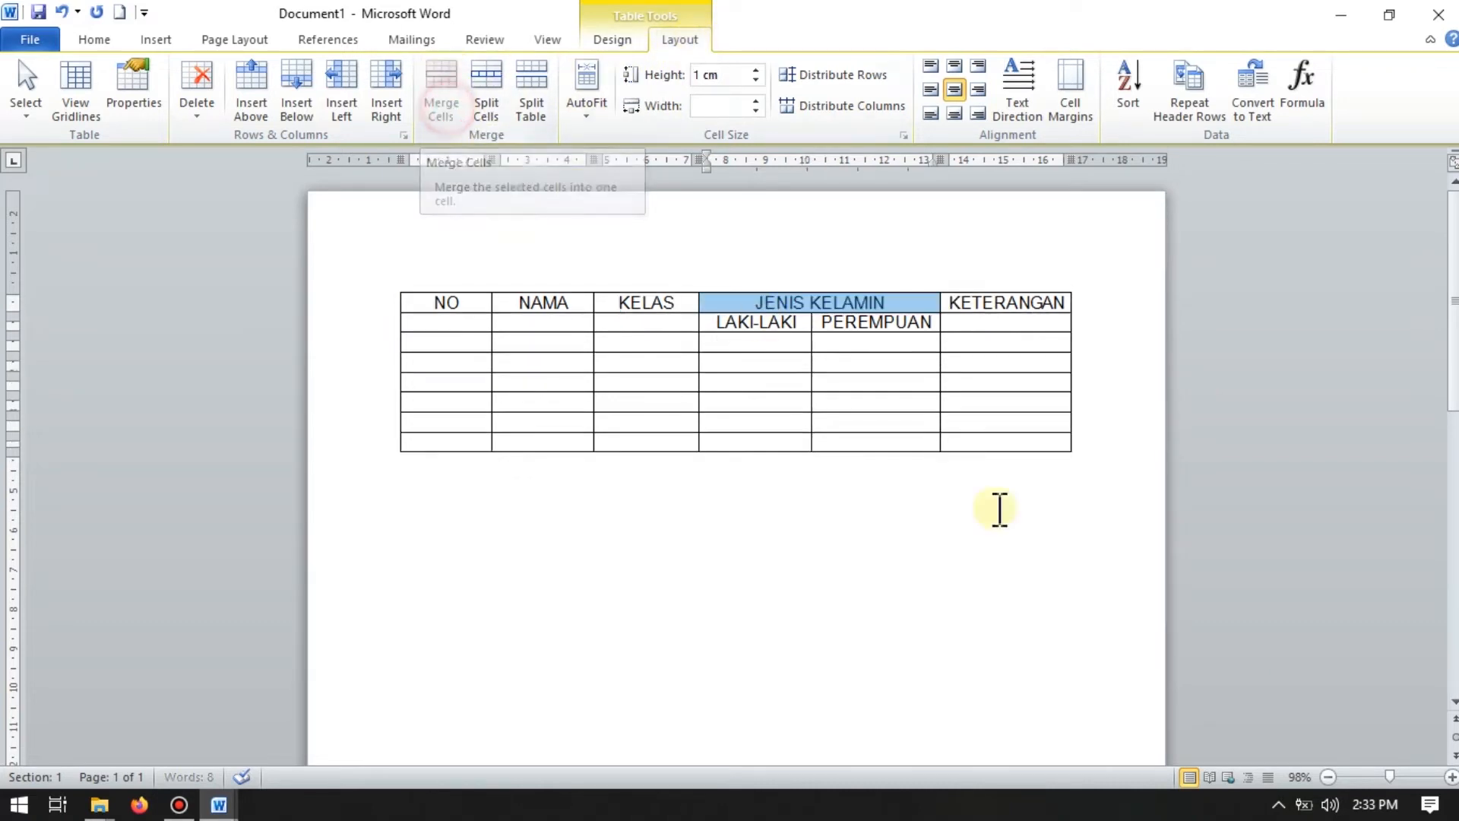
pyautogui.click(883, 306)
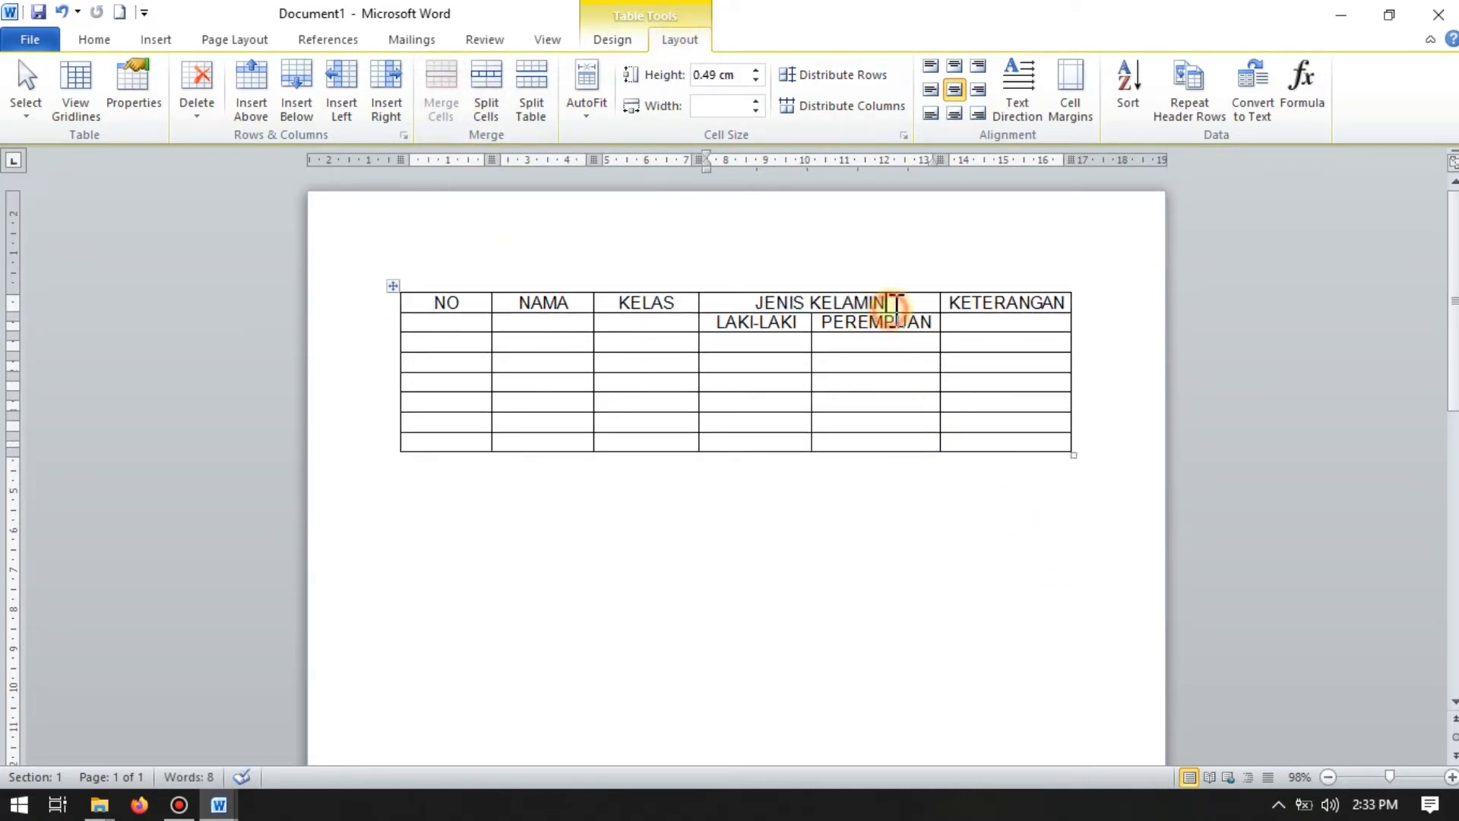
pyautogui.hotkey('ctrl', 'z')
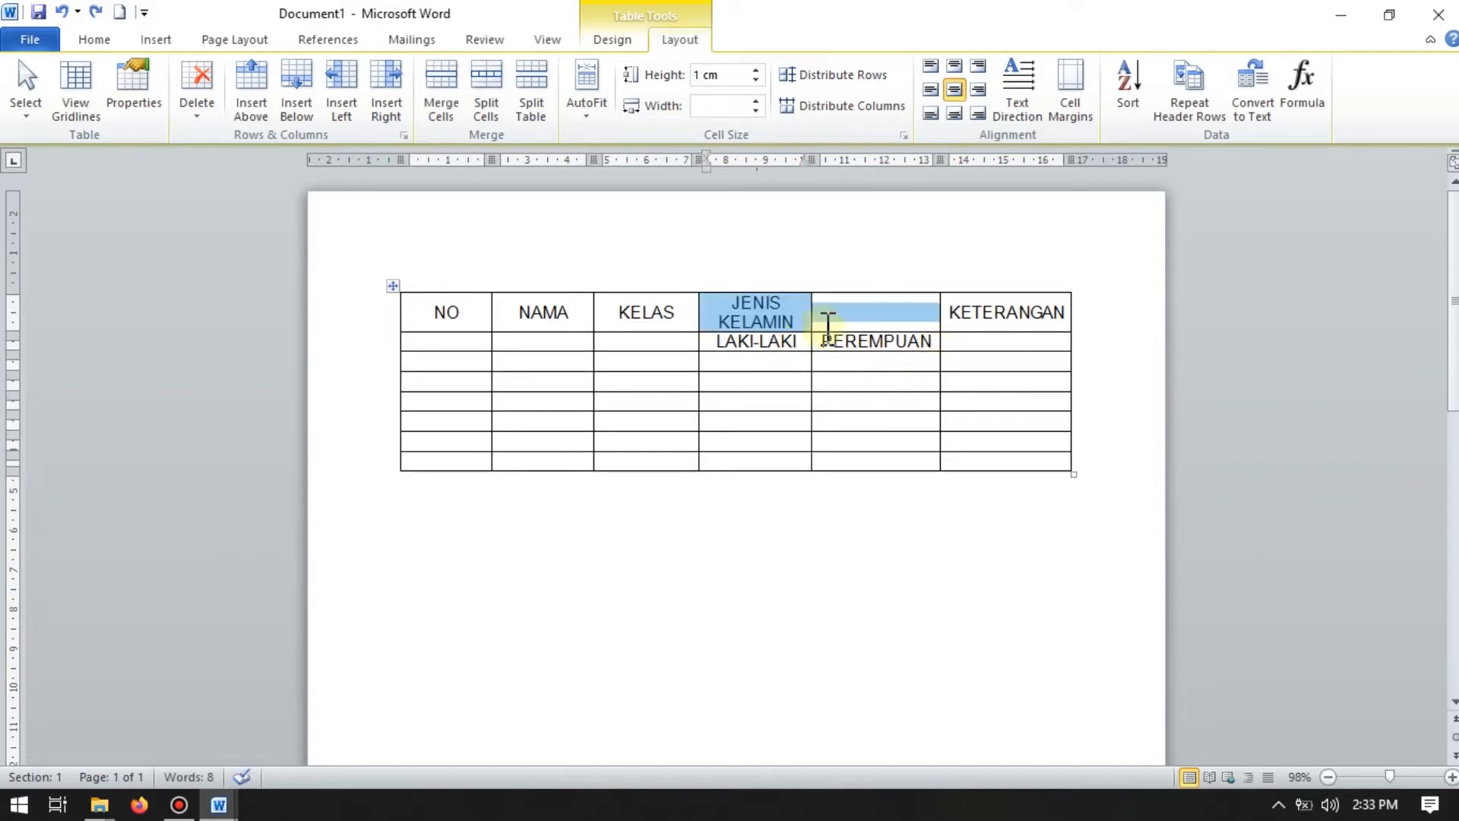
# Step: Merge the JENIS KELAMIN heading cell and the adjacent empty first-row cell so it spans LAKI-LAKI and PEREMPUAN
pyautogui.click(836, 318)
pyautogui.moveTo(736, 308); pyautogui.dragTo(843, 310)
pyautogui.rightClick(842, 310)
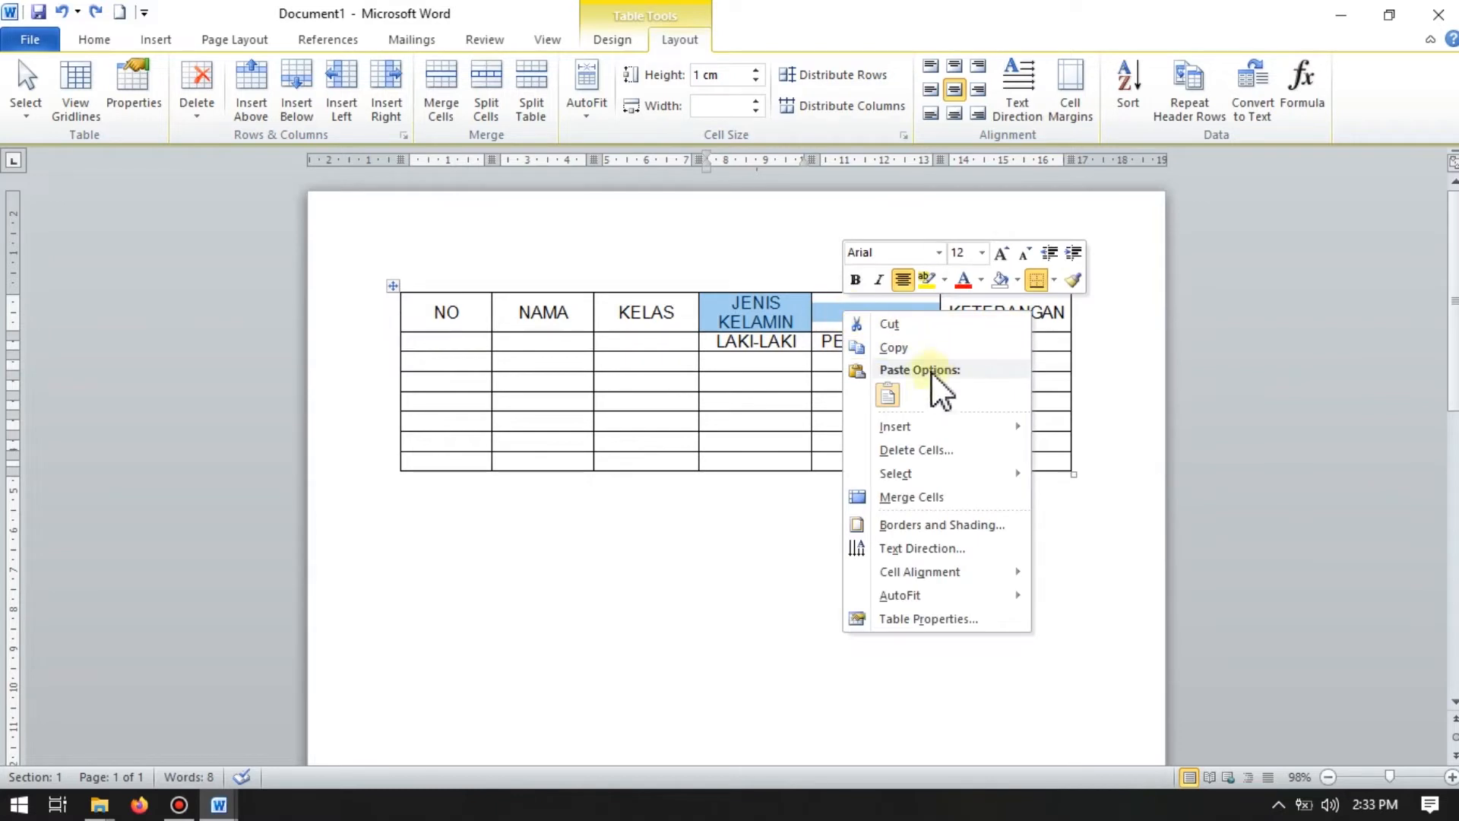
pyautogui.click(908, 497)
pyautogui.click(841, 340)
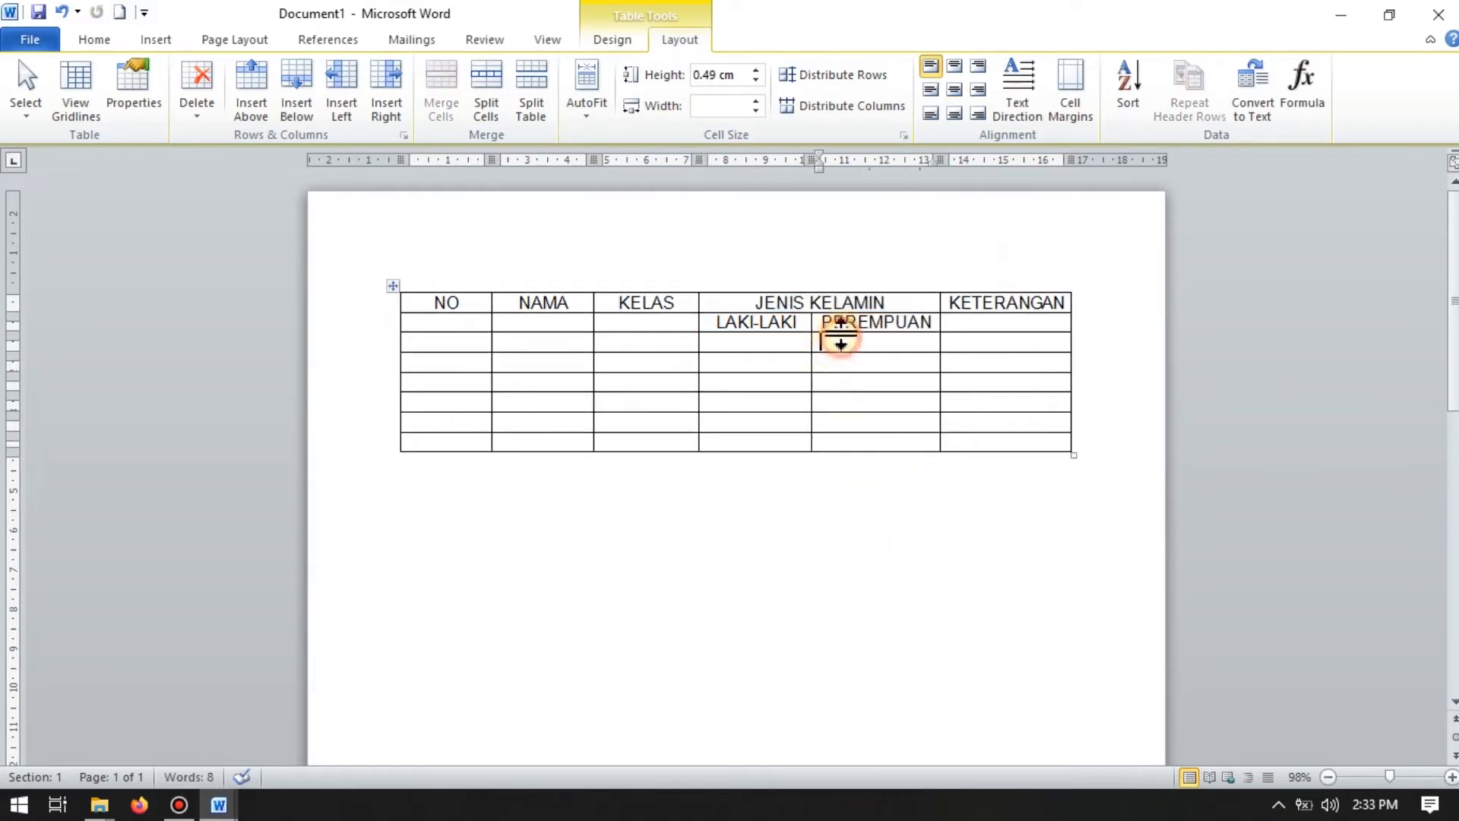
pyautogui.click(822, 302)
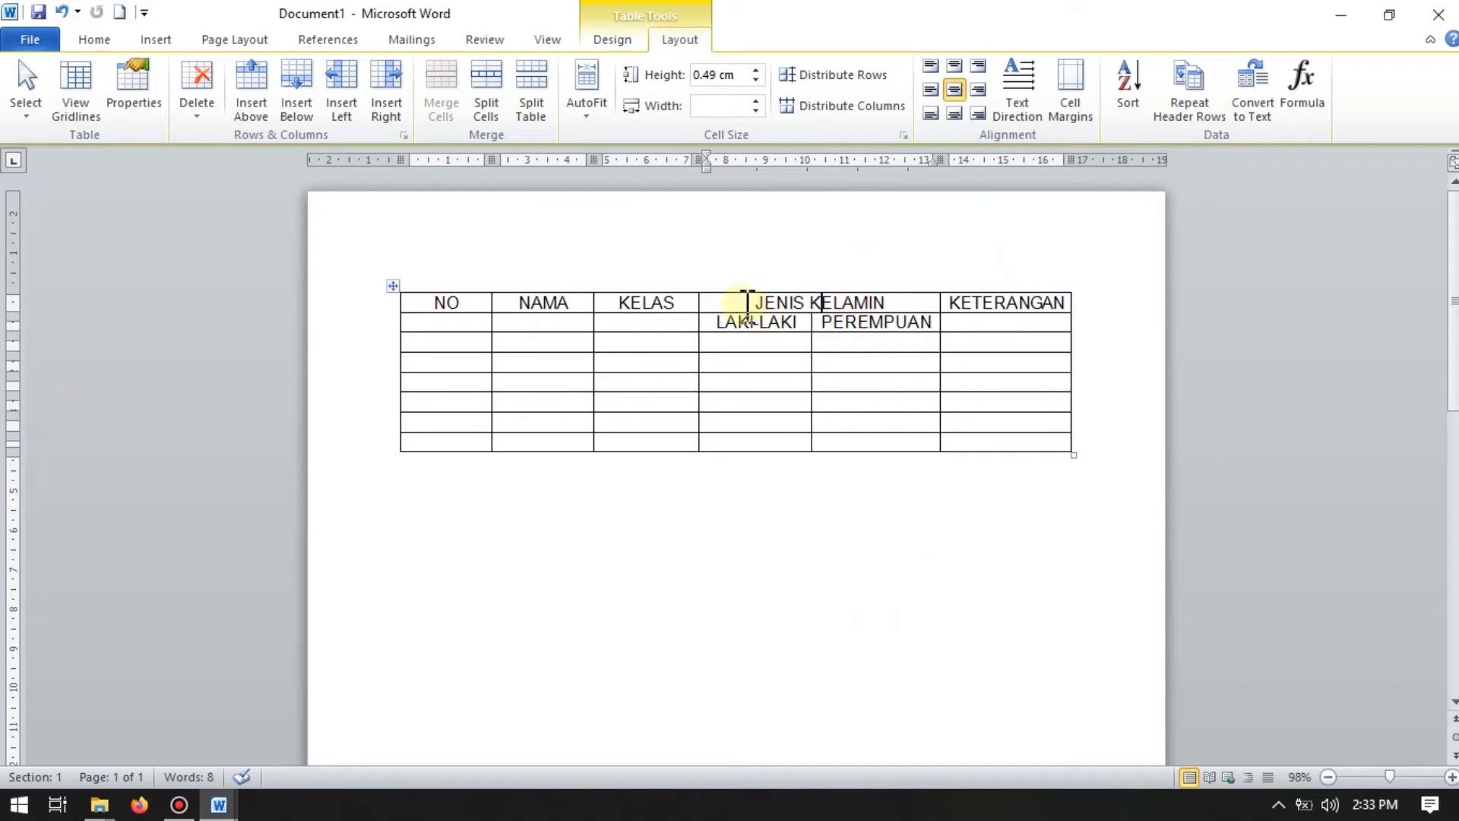
pyautogui.moveTo(749, 304); pyautogui.dragTo(897, 304)
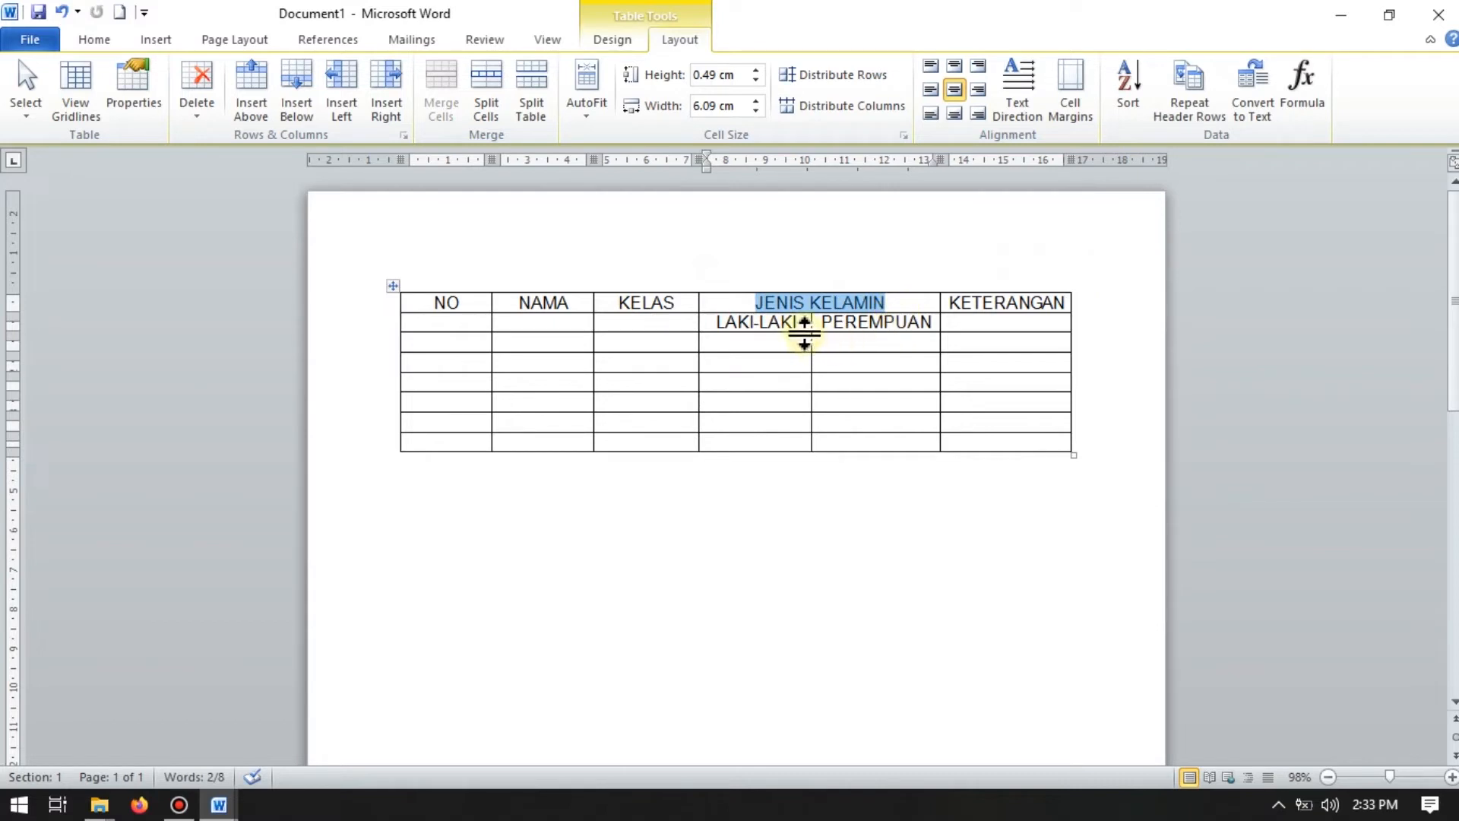
pyautogui.moveTo(798, 334); pyautogui.dragTo(791, 424)
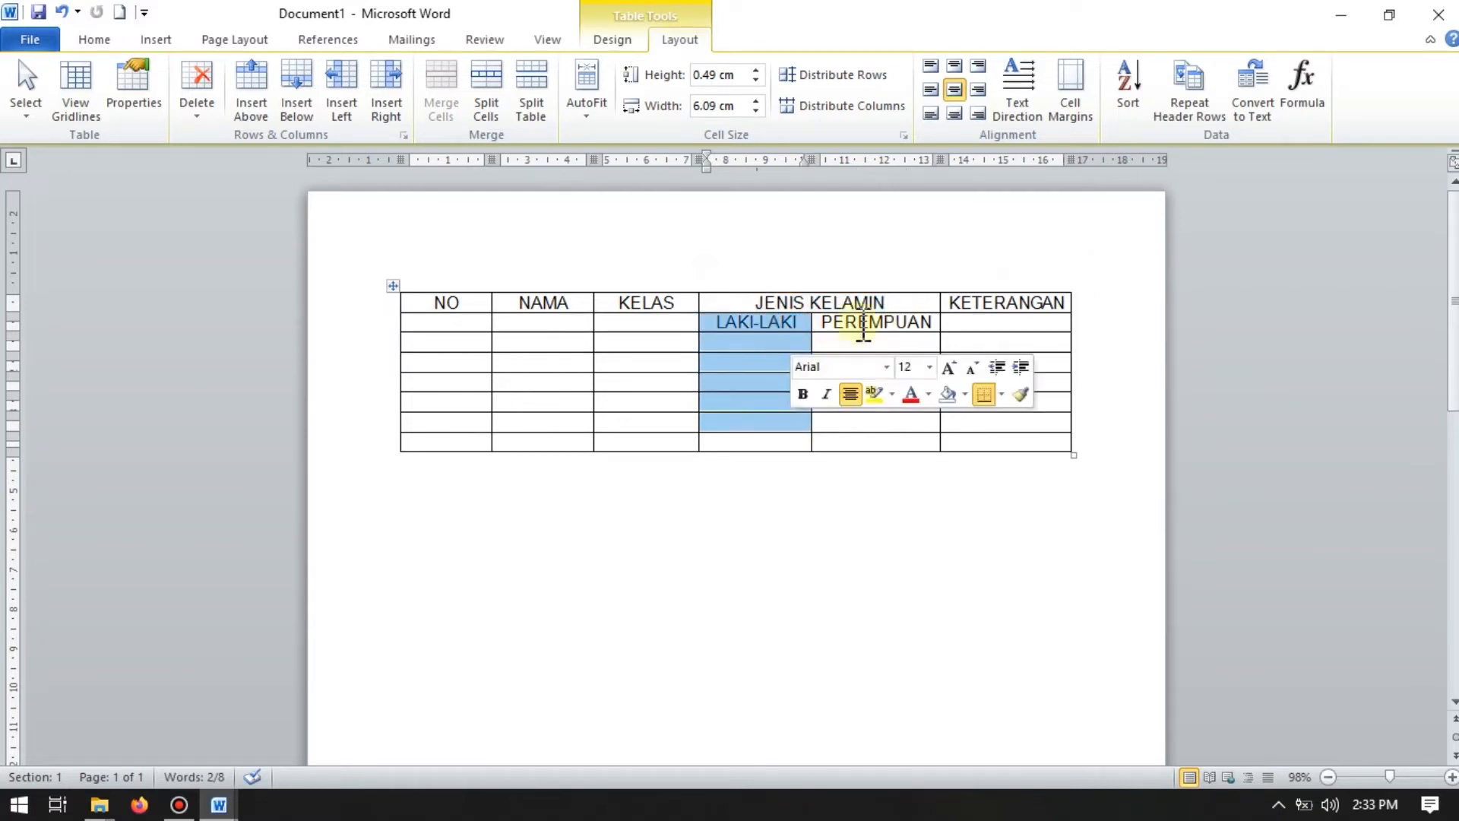
pyautogui.moveTo(872, 328); pyautogui.dragTo(886, 415)
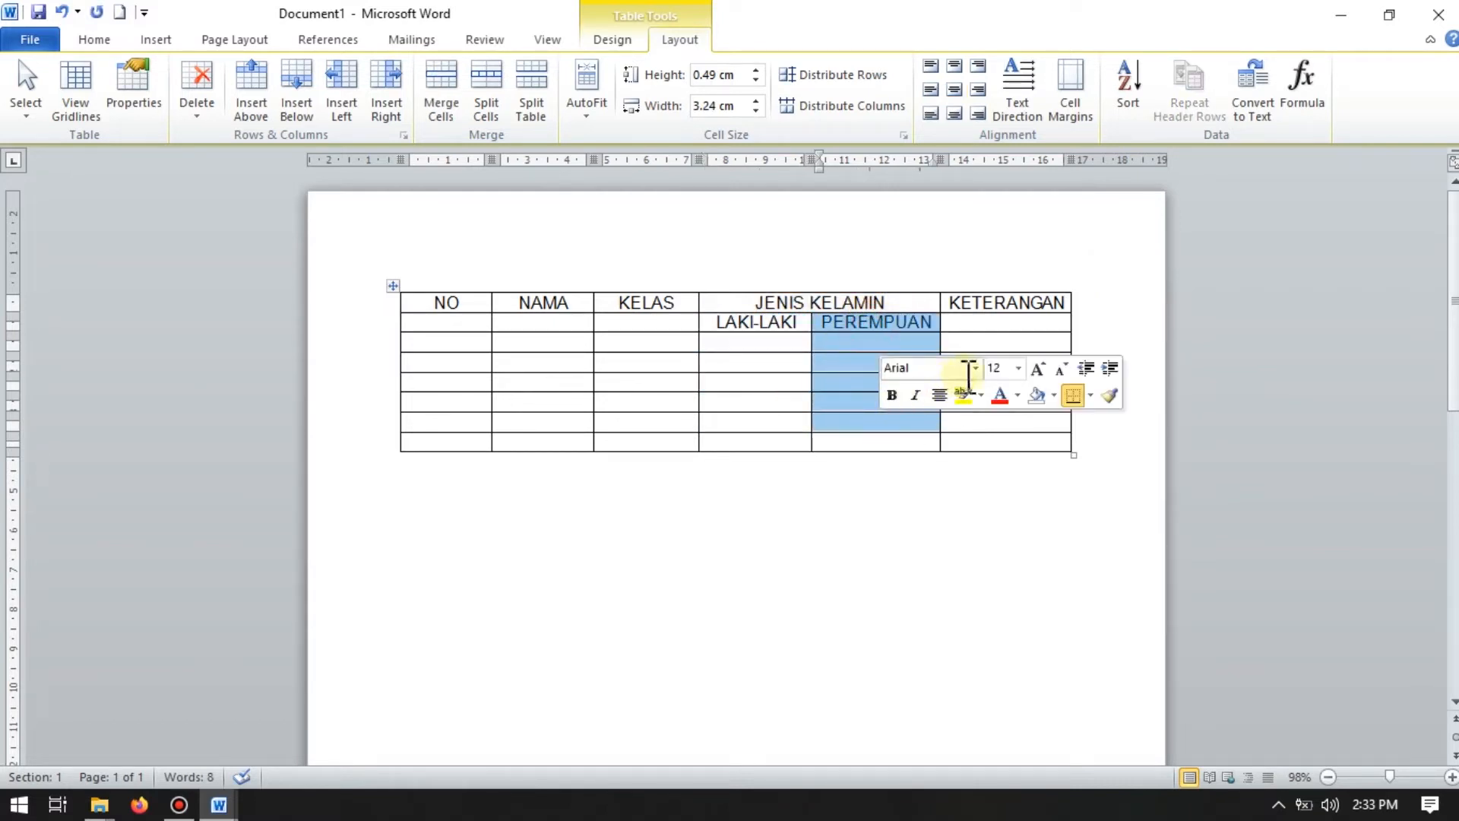
# Step: Narrow the NO column to about 1 cm and widen the NAMA column to about 4.2 cm
pyautogui.click(507, 311)
pyautogui.moveTo(491, 312); pyautogui.dragTo(441, 357)
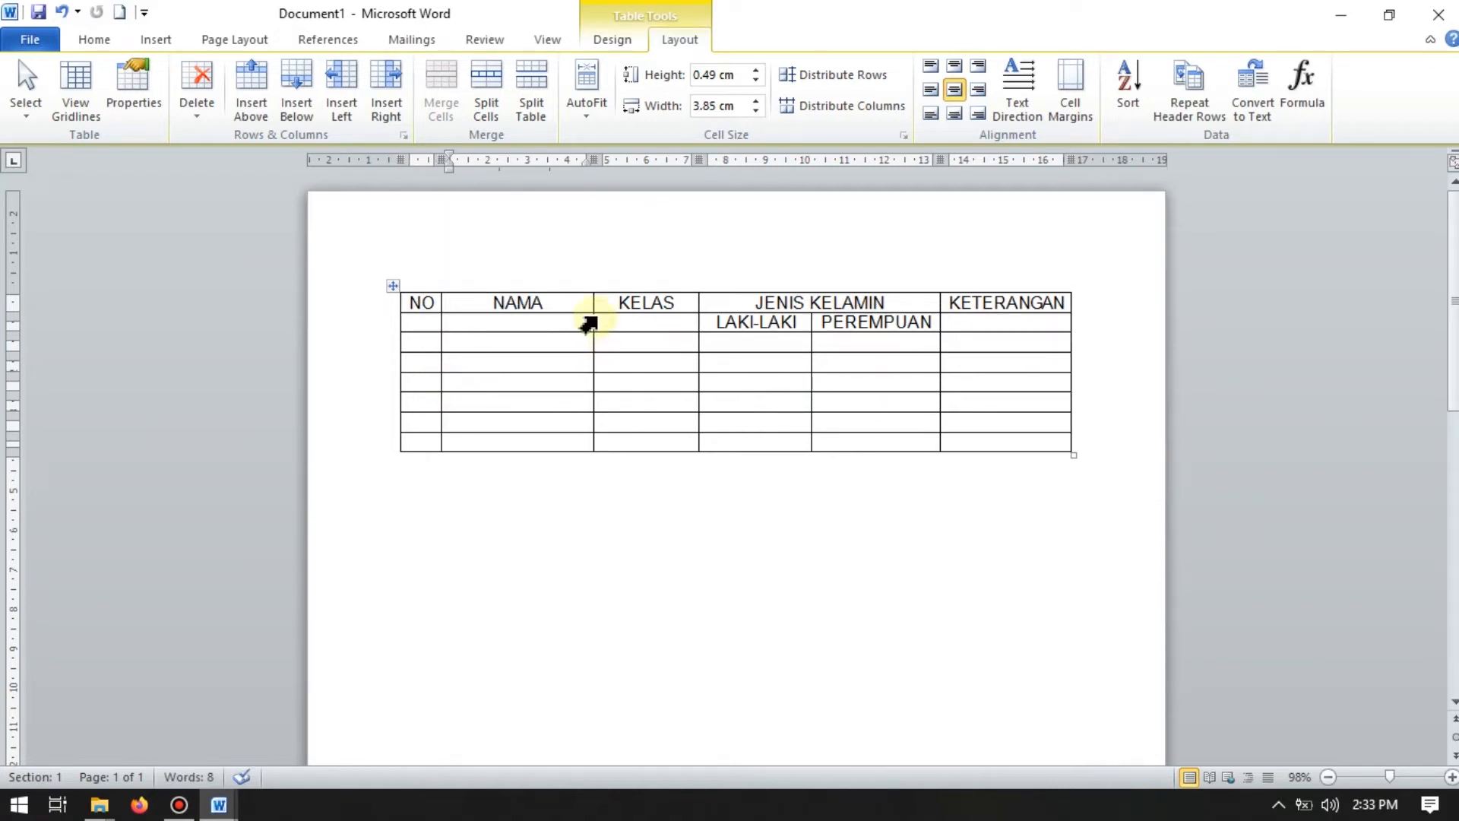
pyautogui.moveTo(594, 327); pyautogui.dragTo(606, 350)
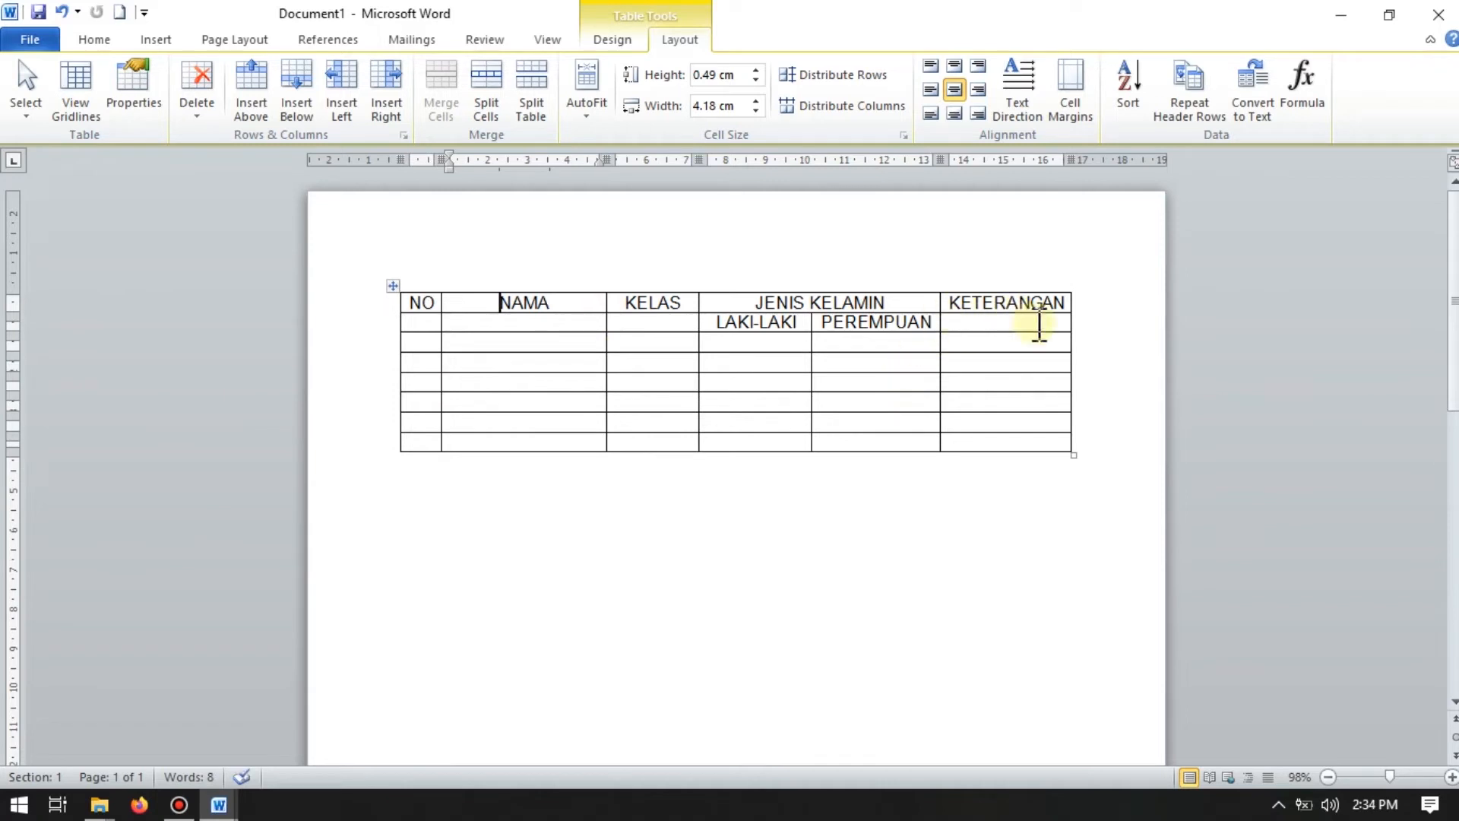
pyautogui.click(741, 378)
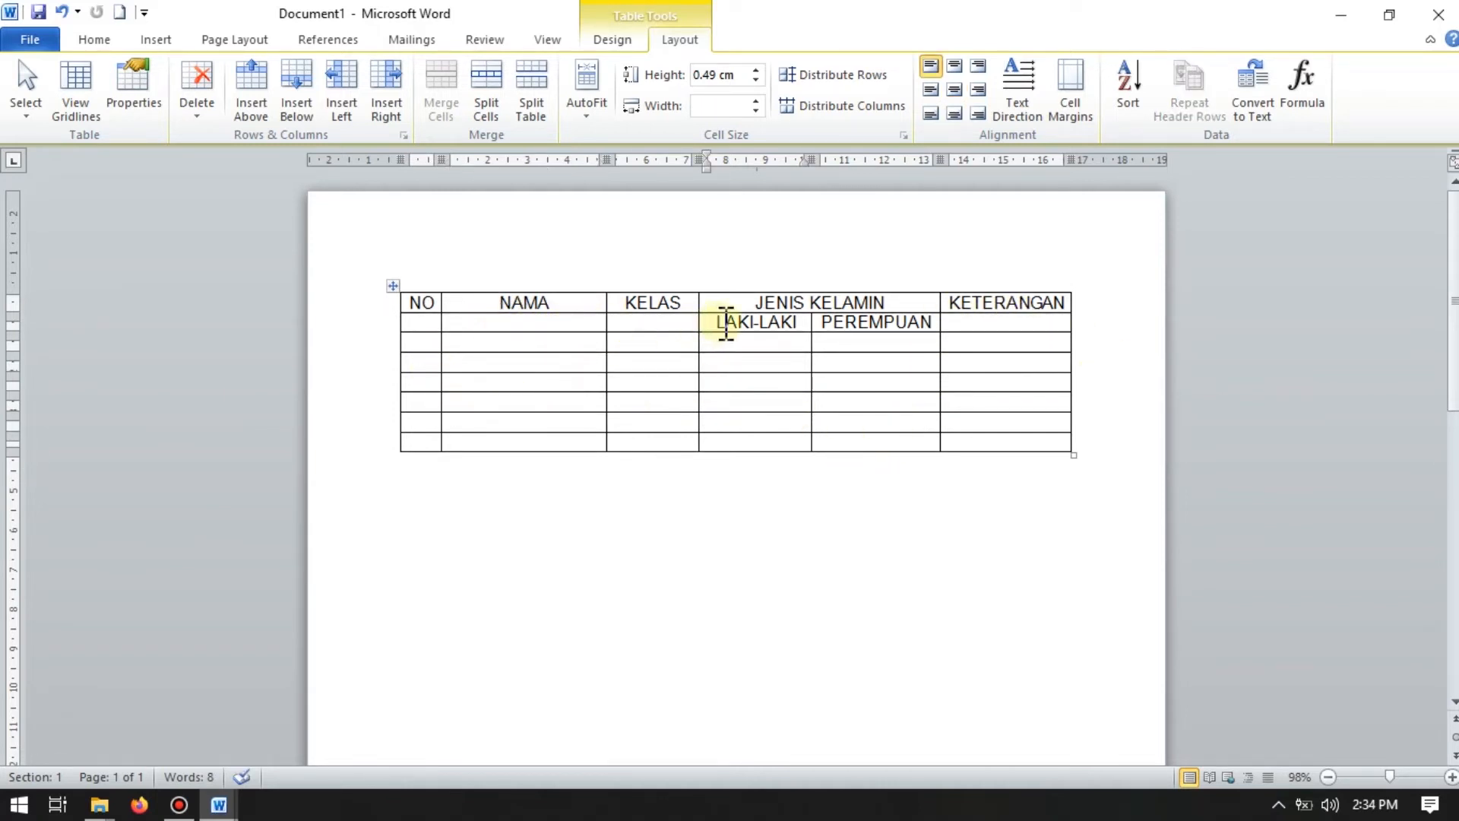
pyautogui.moveTo(724, 327); pyautogui.dragTo(883, 317)
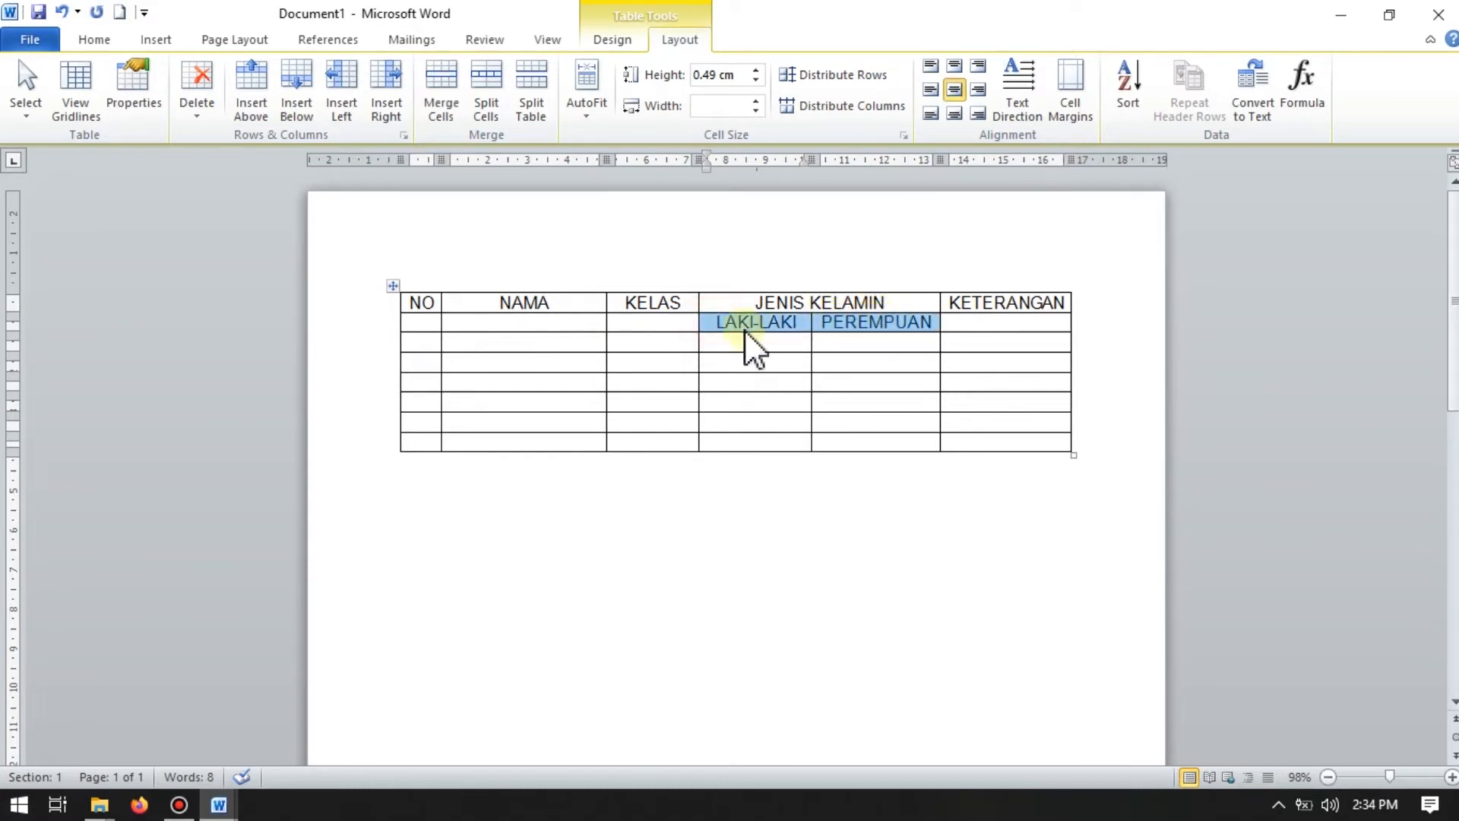
pyautogui.moveTo(569, 329); pyautogui.dragTo(421, 331)
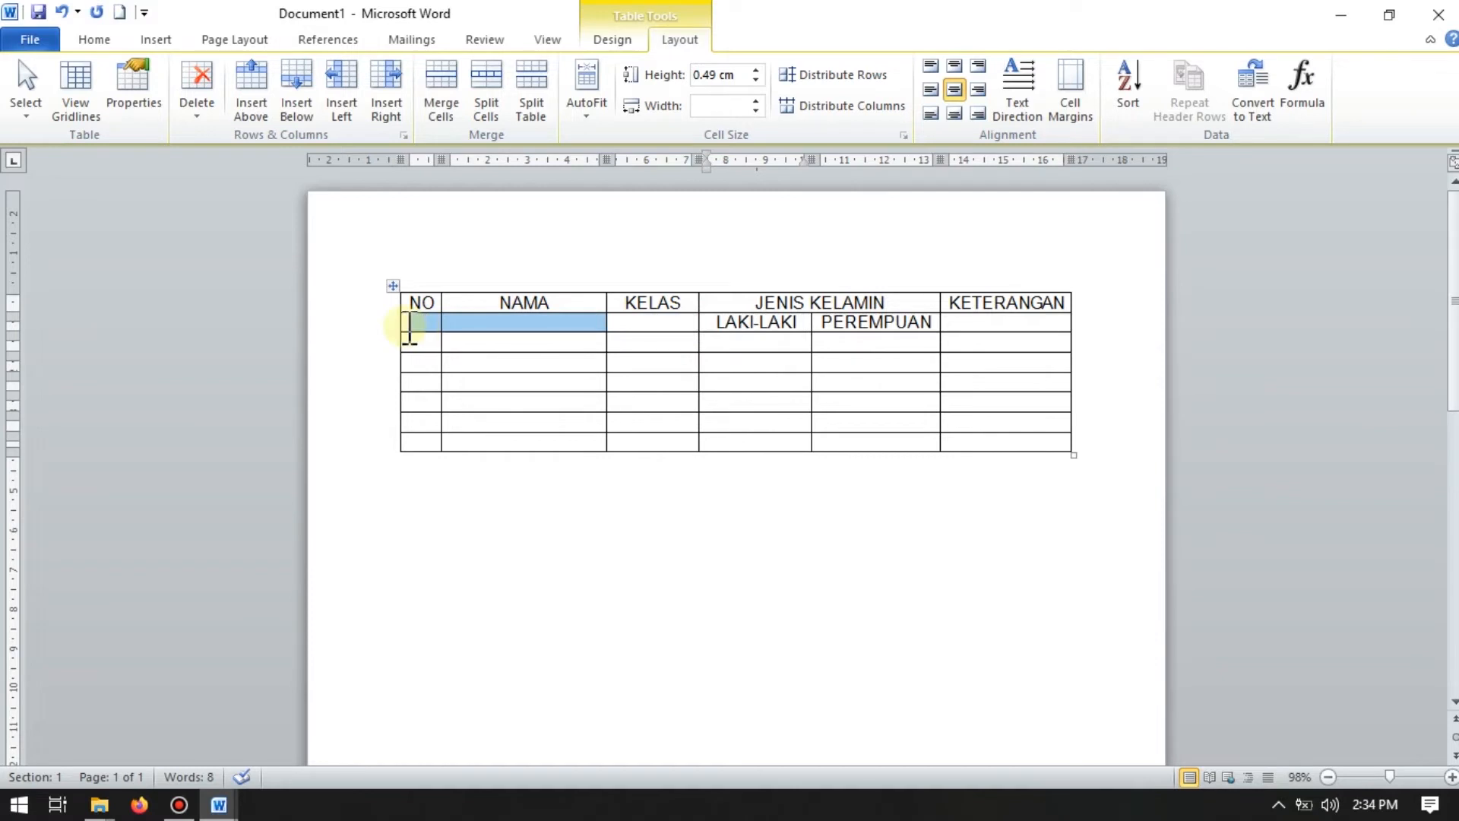
pyautogui.click(665, 326)
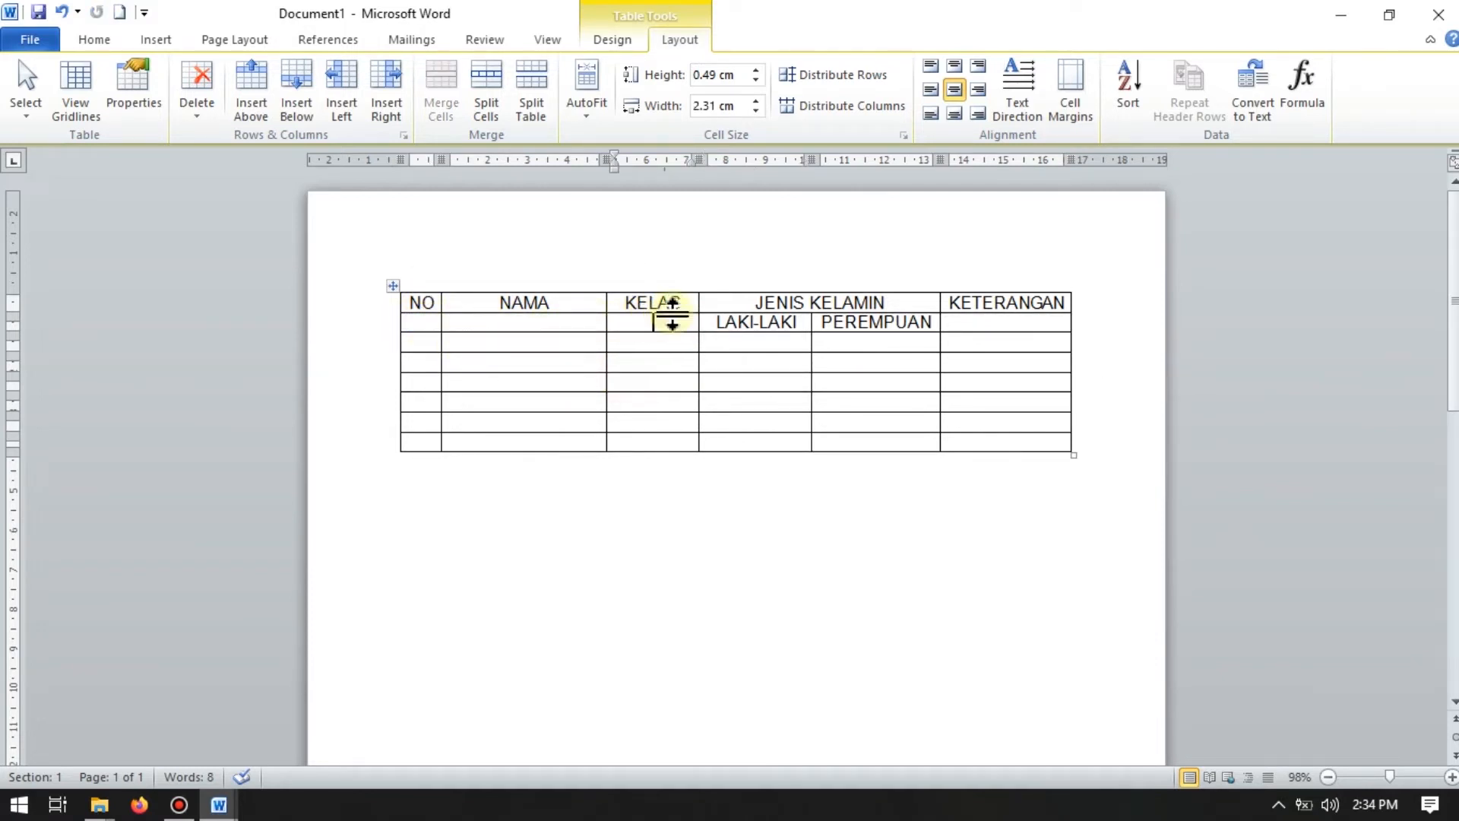
pyautogui.moveTo(525, 303); pyautogui.dragTo(521, 329)
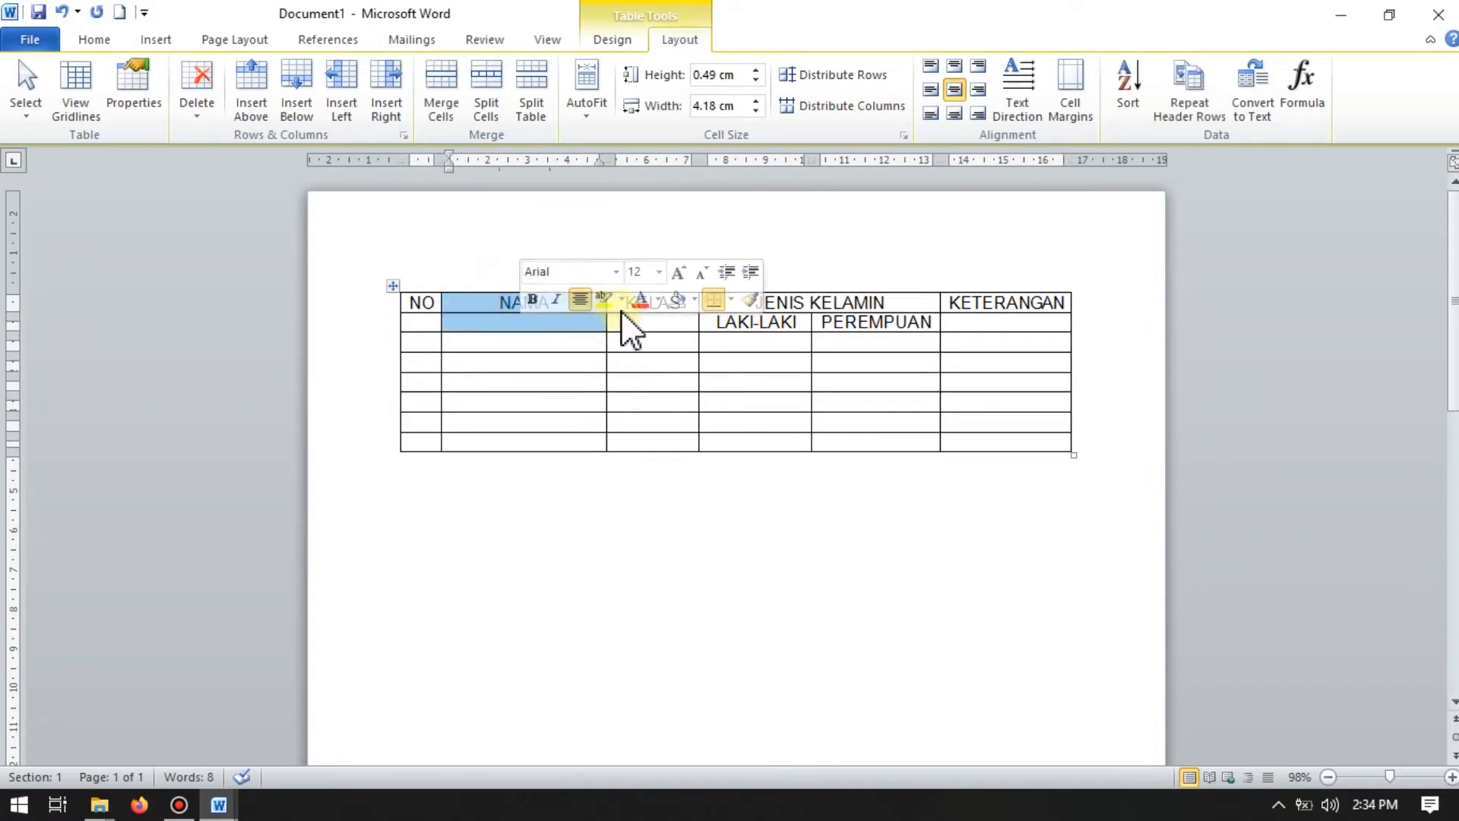
pyautogui.moveTo(652, 325); pyautogui.dragTo(833, 329)
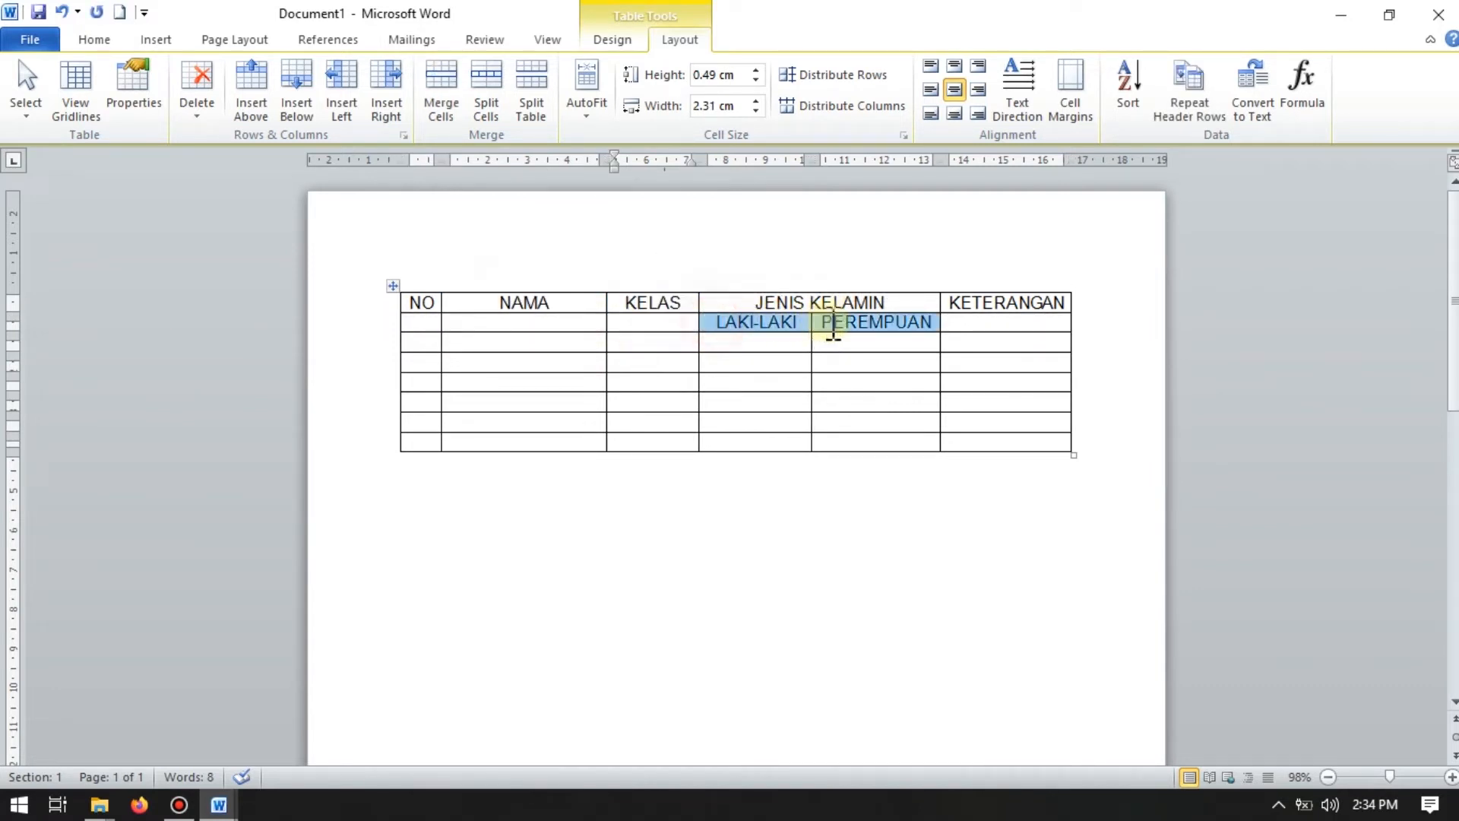
pyautogui.click(757, 381)
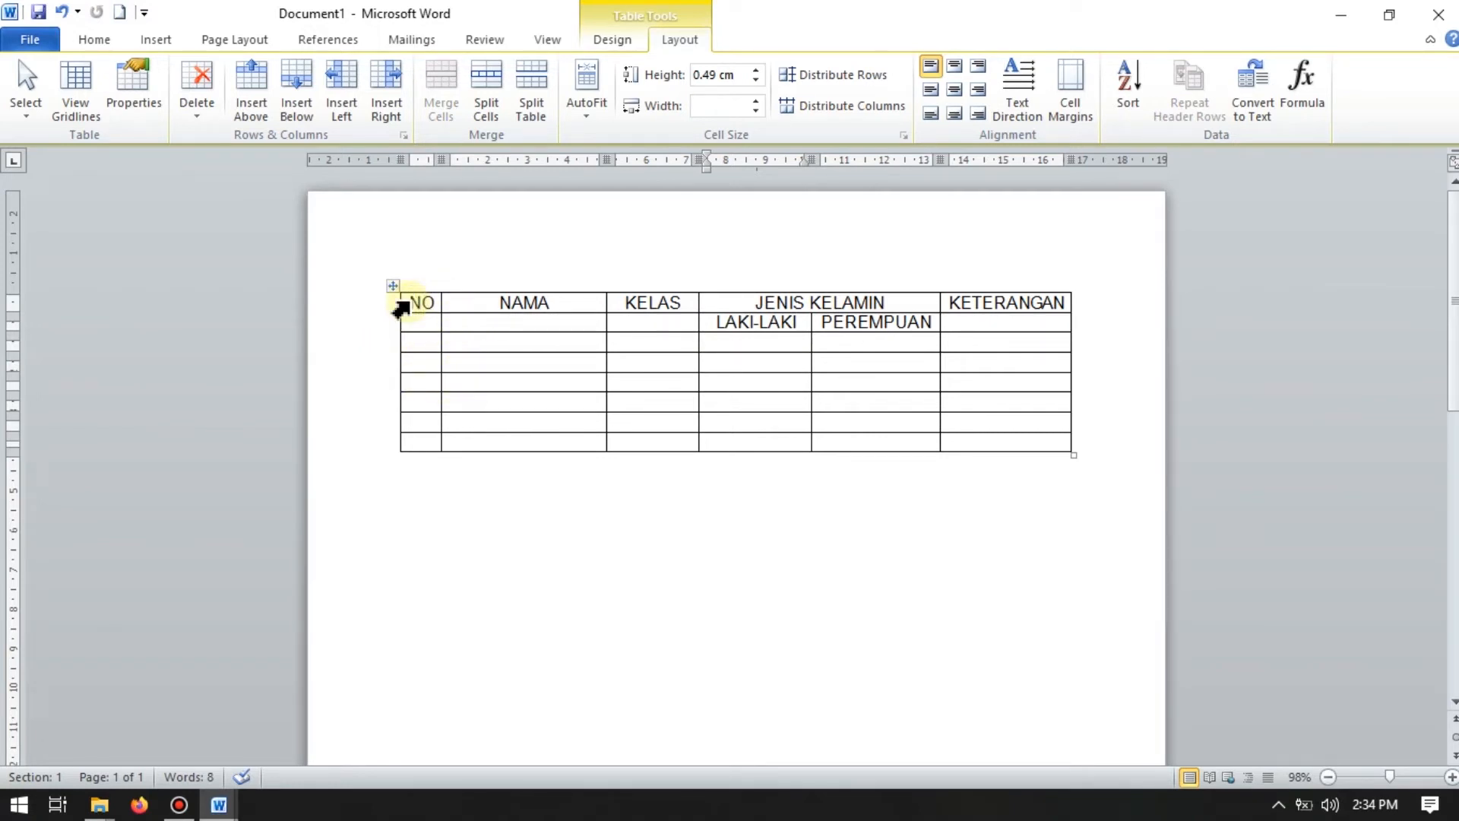
# Step: Merge the NO heading cell with the empty cell below it
pyautogui.click(420, 300)
pyautogui.moveTo(420, 299); pyautogui.dragTo(423, 323)
pyautogui.rightClick(419, 325)
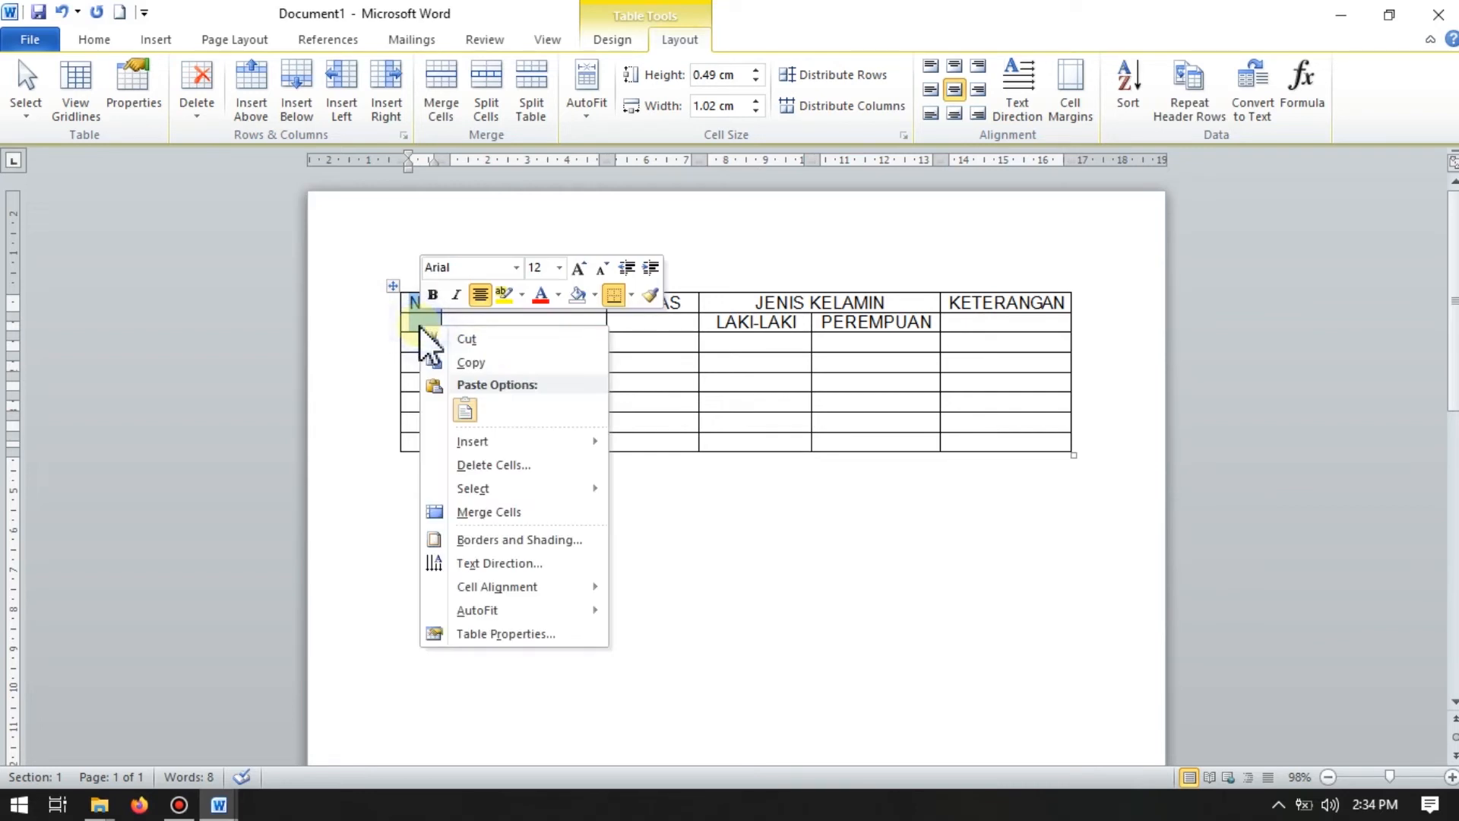
pyautogui.click(484, 512)
pyautogui.click(541, 368)
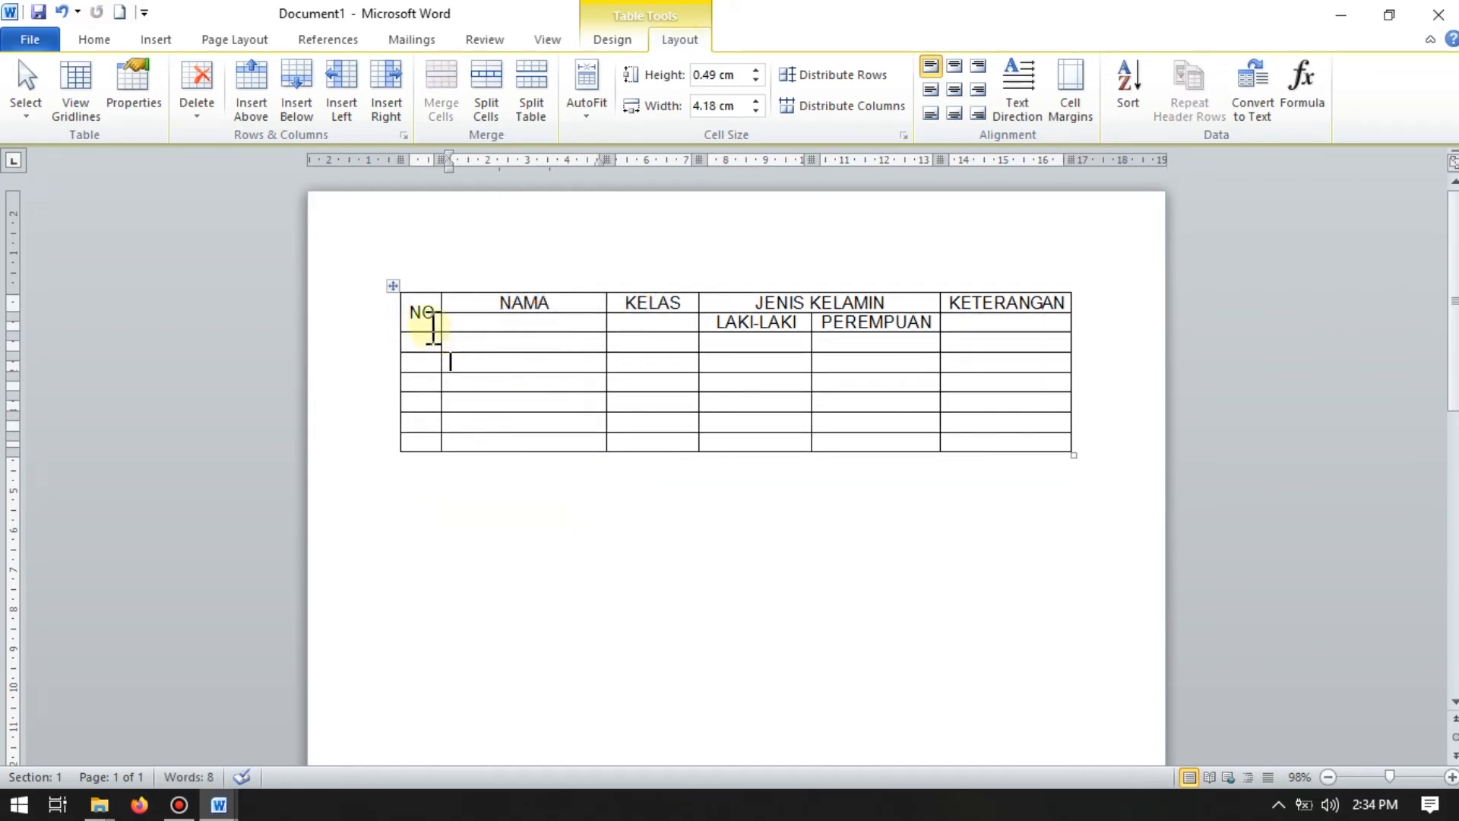
pyautogui.moveTo(423, 319); pyautogui.dragTo(871, 319)
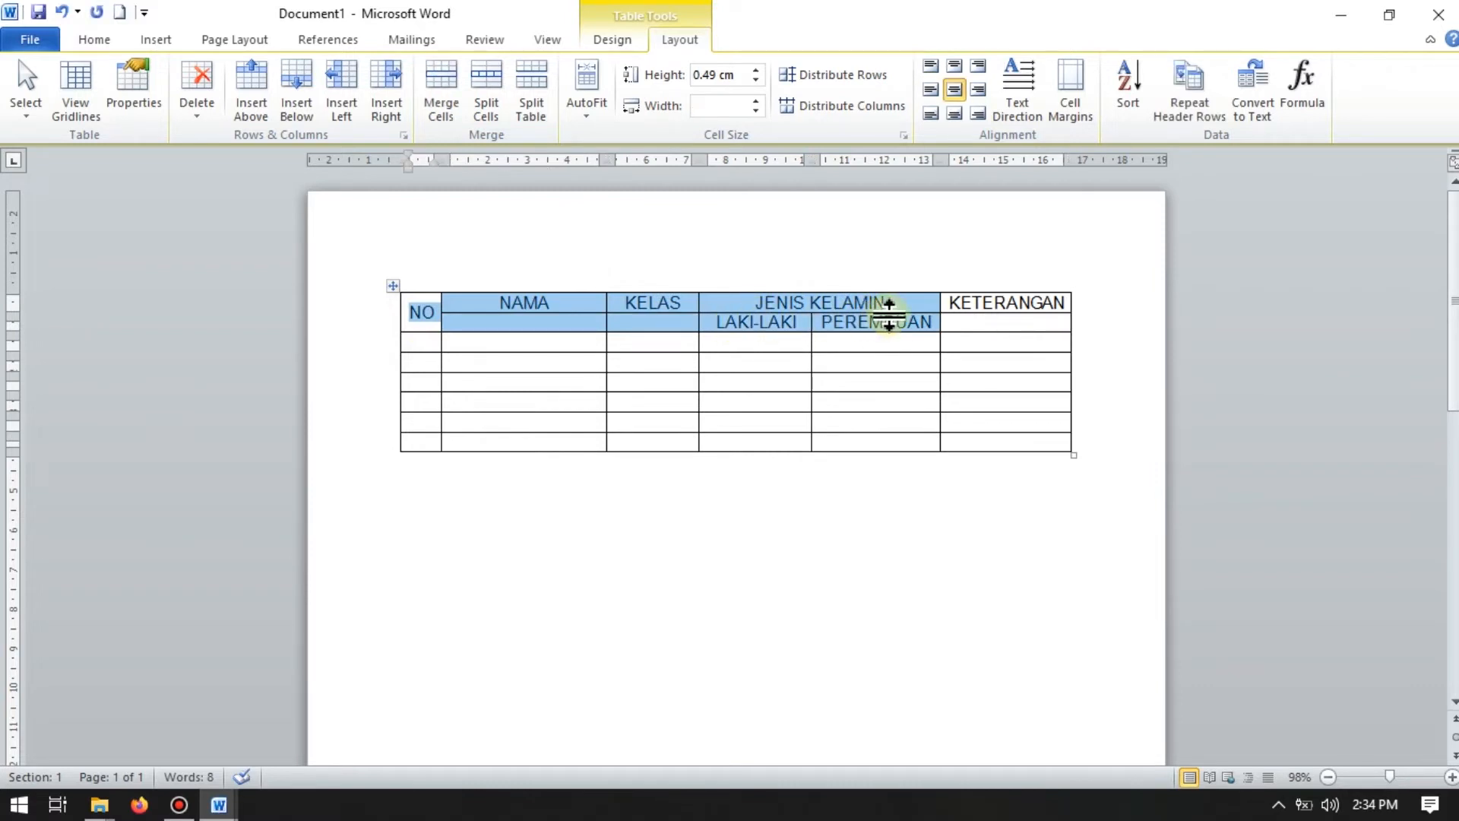
pyautogui.click(459, 387)
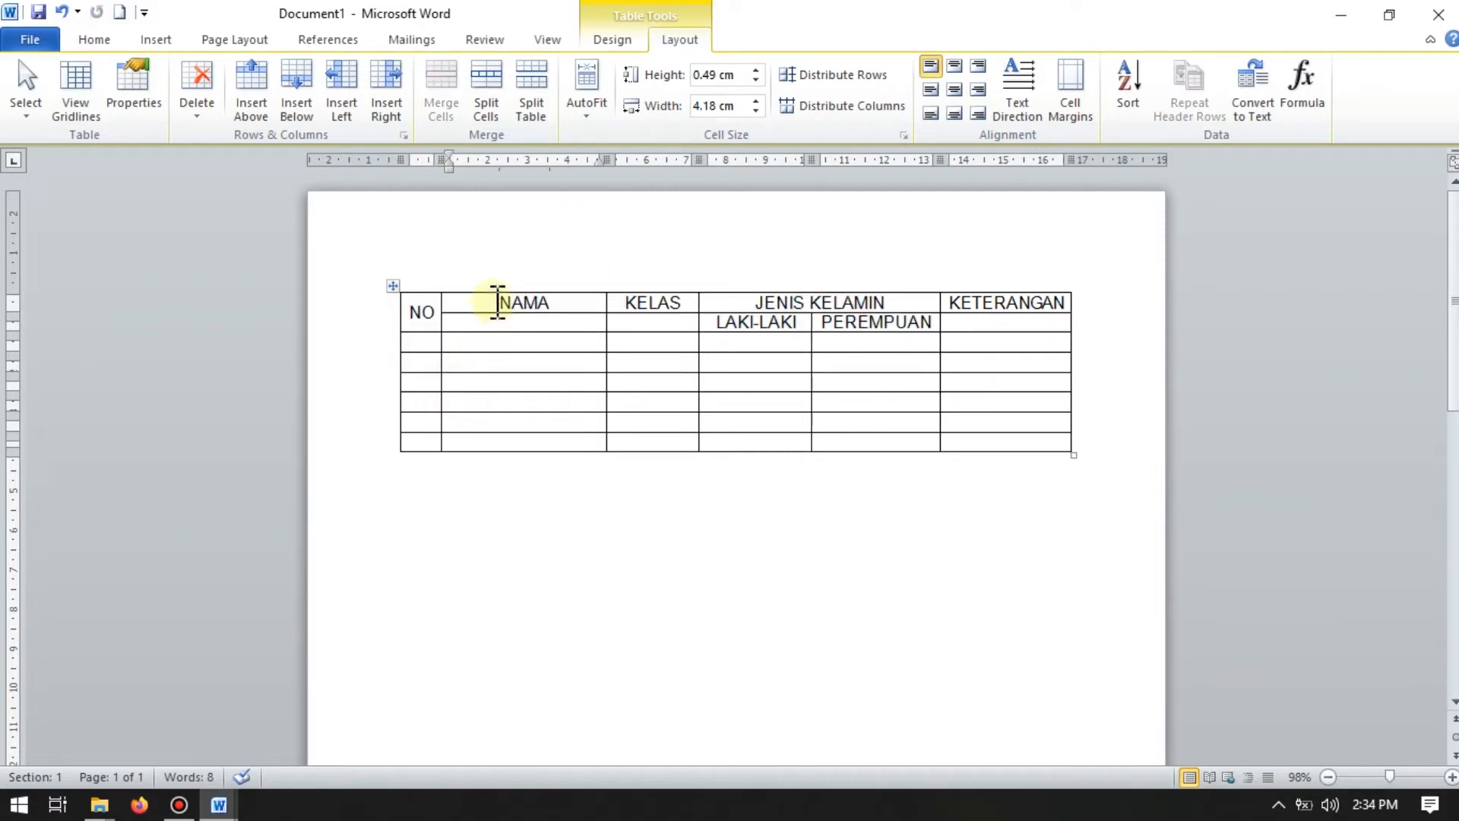
# Step: Merge the NAMA heading cell with the empty cell below it
pyautogui.moveTo(490, 303); pyautogui.dragTo(494, 319)
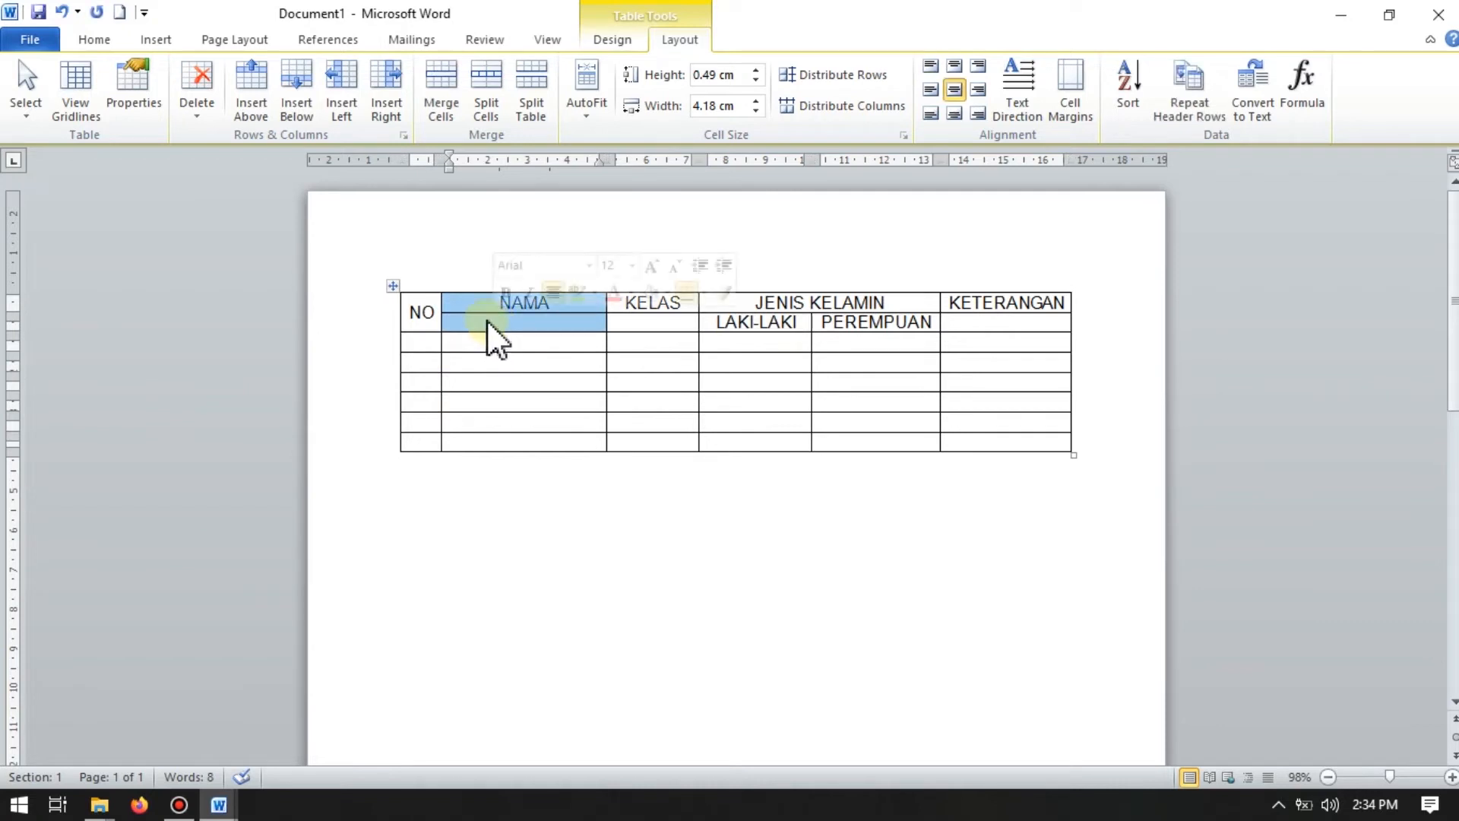
pyautogui.rightClick(488, 321)
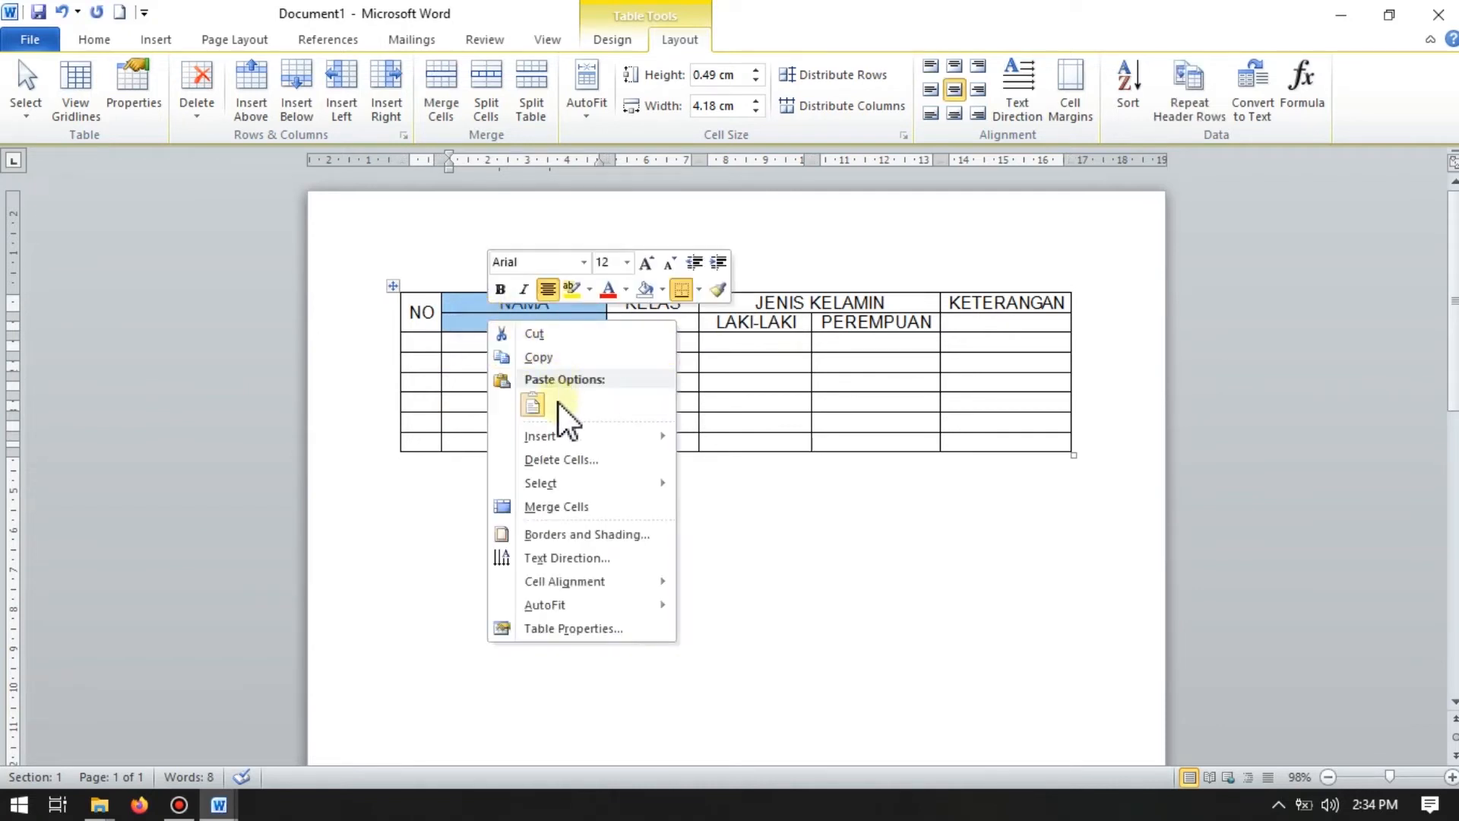
pyautogui.click(560, 507)
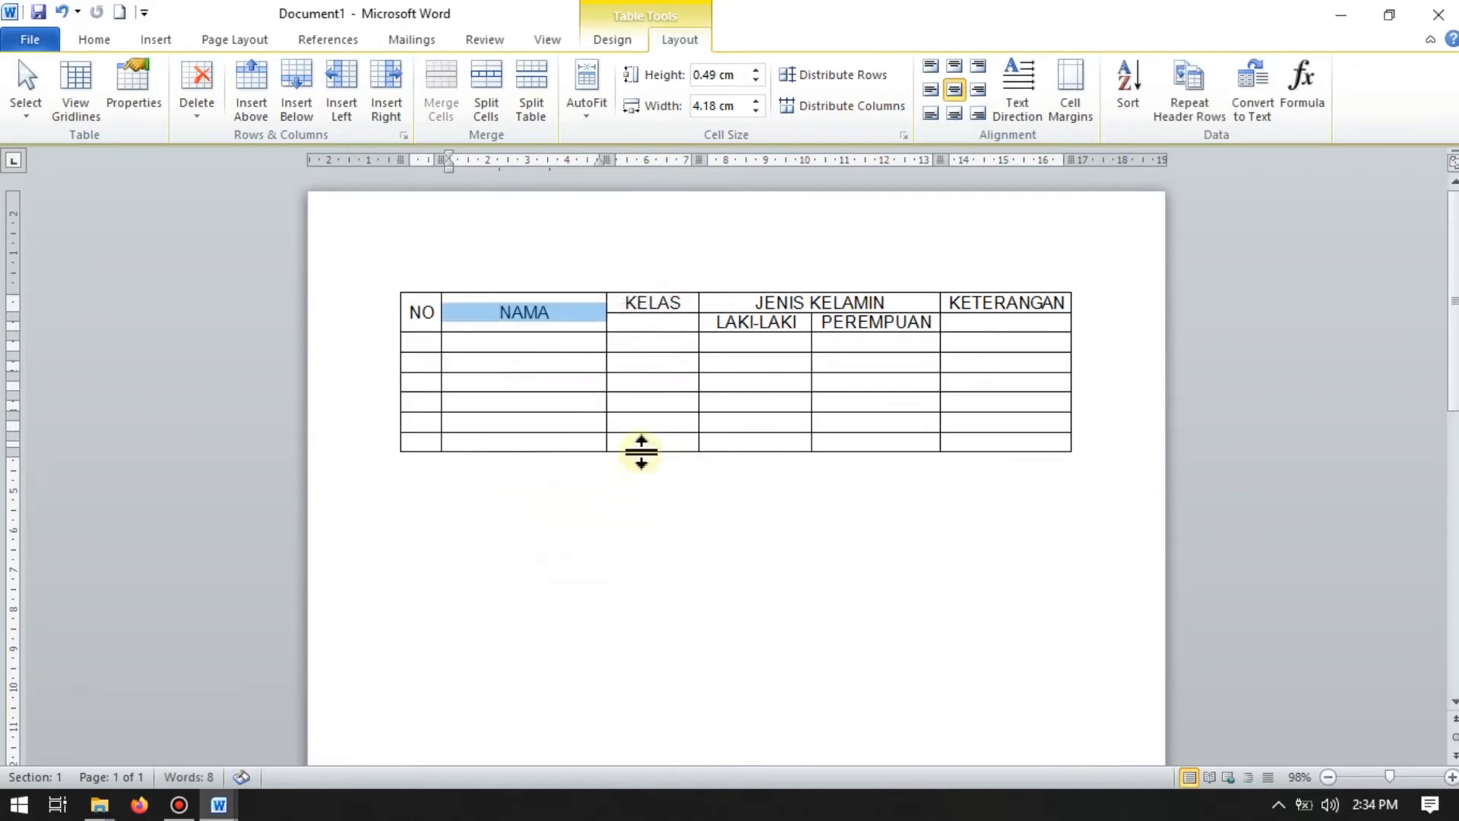
pyautogui.click(579, 384)
# Step: Merge the KELAS heading cell with the two empty cells below it, and undo the merge
pyautogui.click(651, 306)
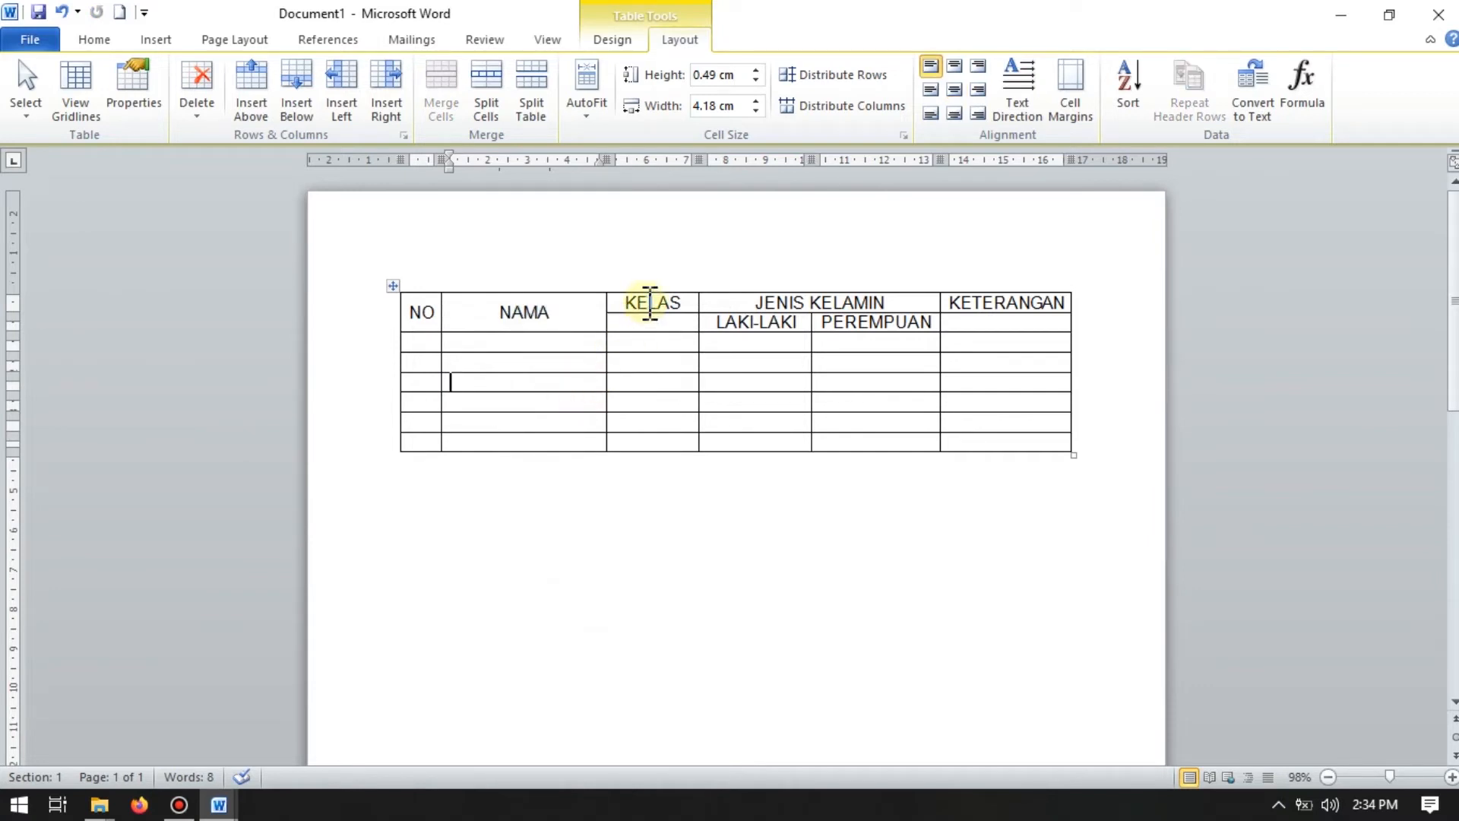
pyautogui.moveTo(647, 301); pyautogui.dragTo(644, 334)
pyautogui.rightClick(644, 336)
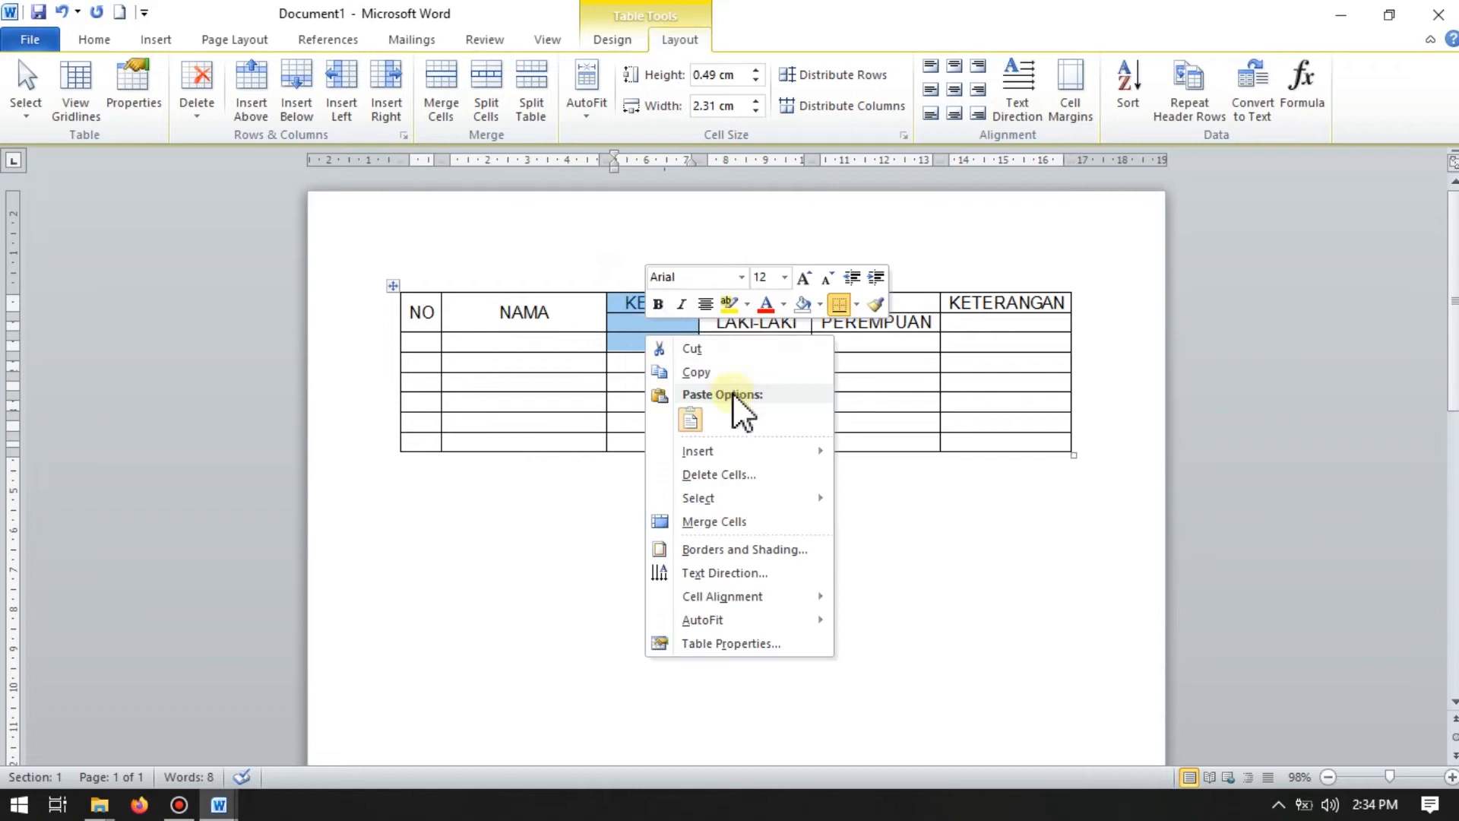
pyautogui.click(711, 521)
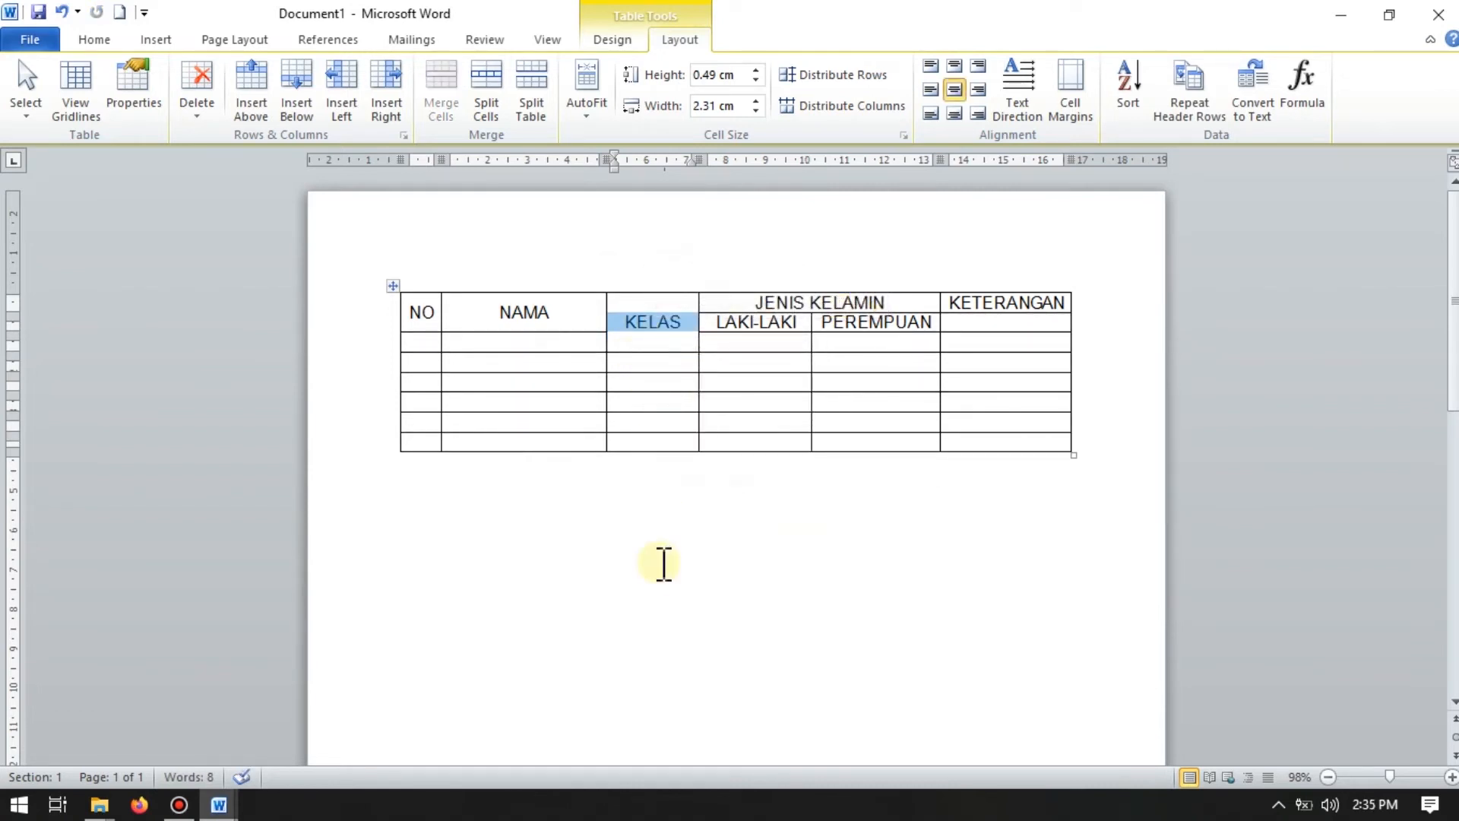
pyautogui.hotkey('ctrl', 'z')
pyautogui.click(655, 433)
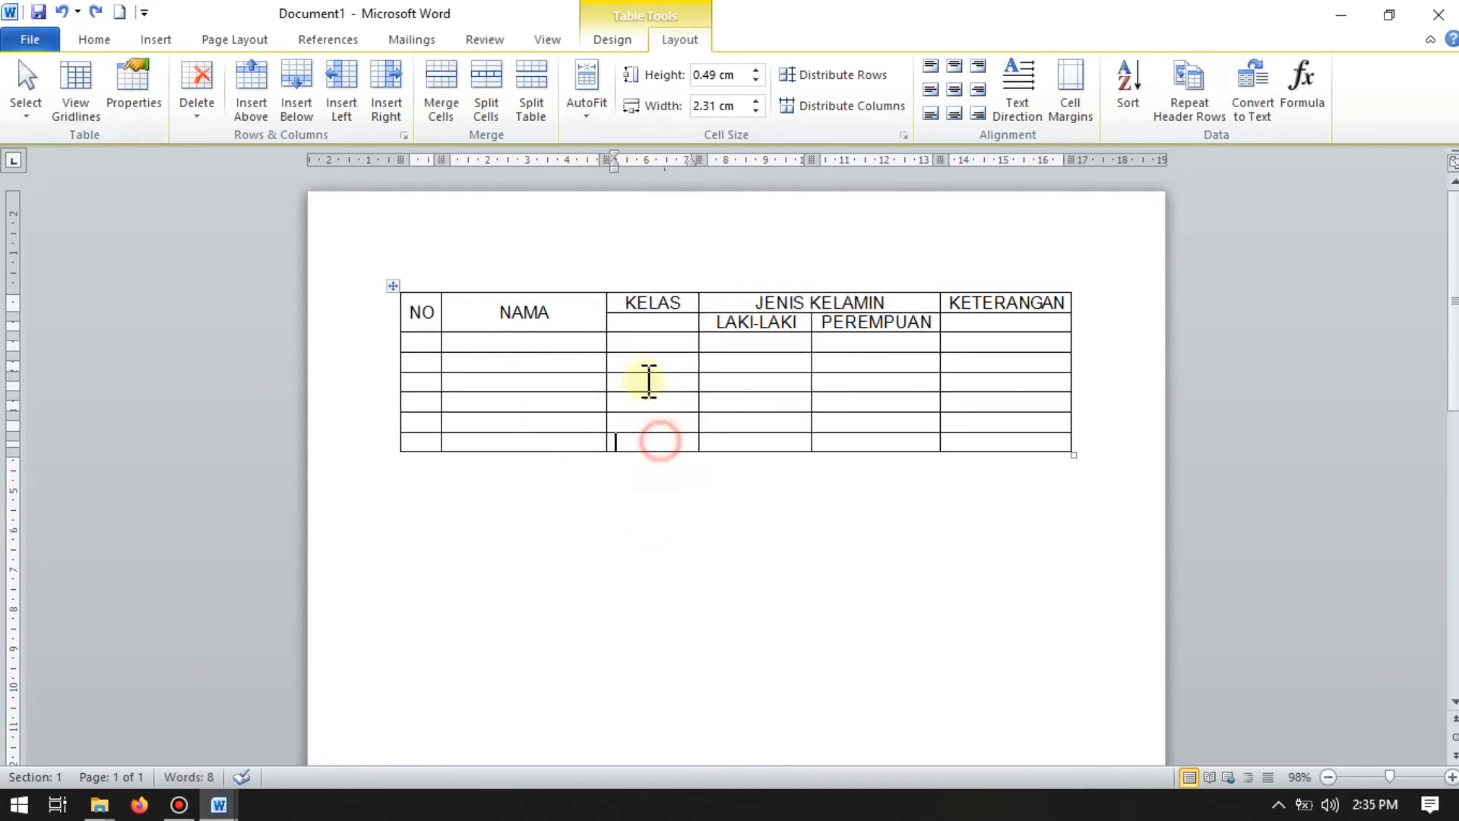
# Step: Merge the KELAS heading cell with only the empty second-row cell directly below it
pyautogui.moveTo(649, 299); pyautogui.dragTo(655, 315)
pyautogui.rightClick(652, 321)
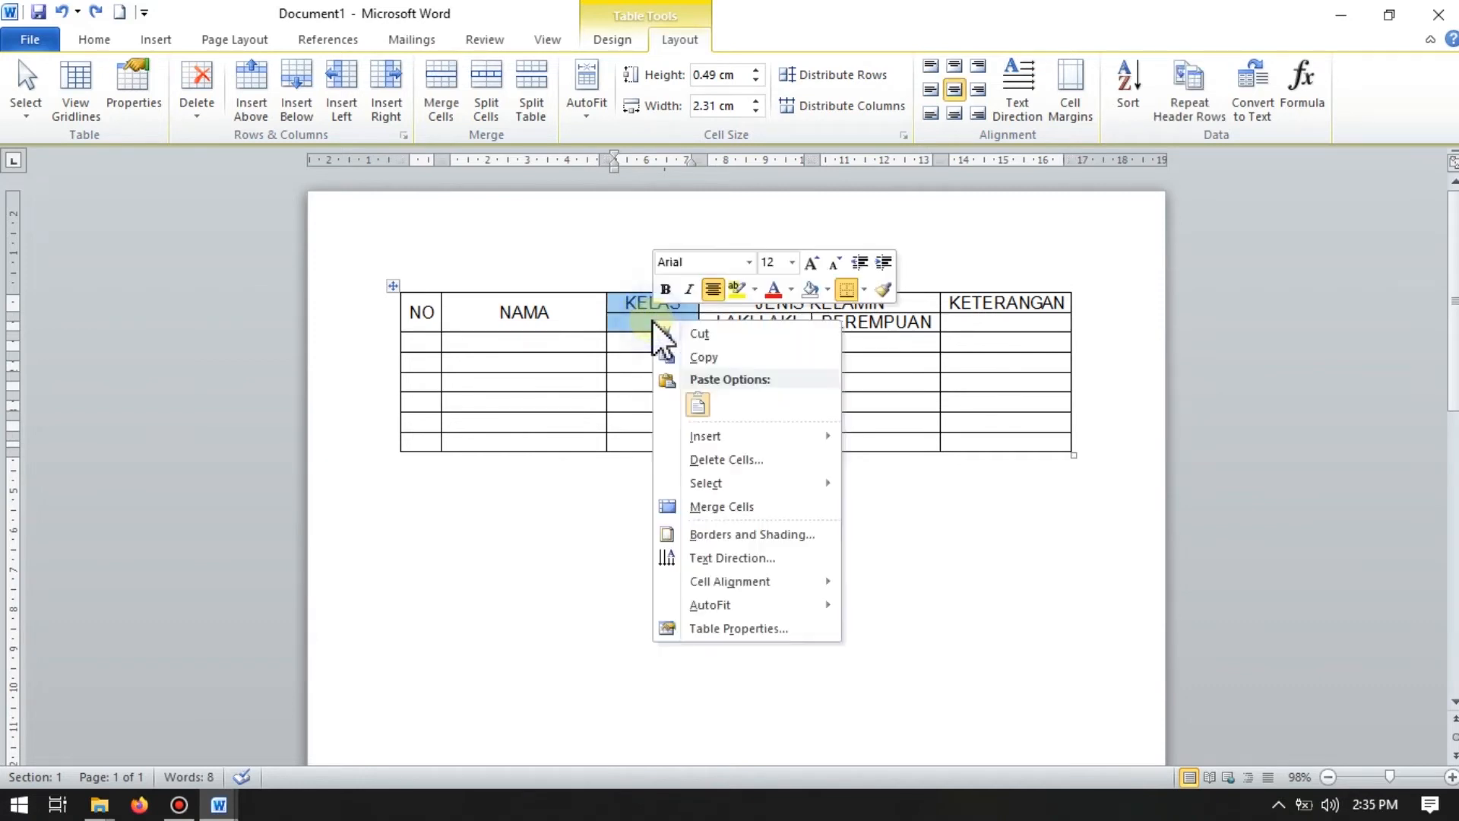
pyautogui.click(718, 507)
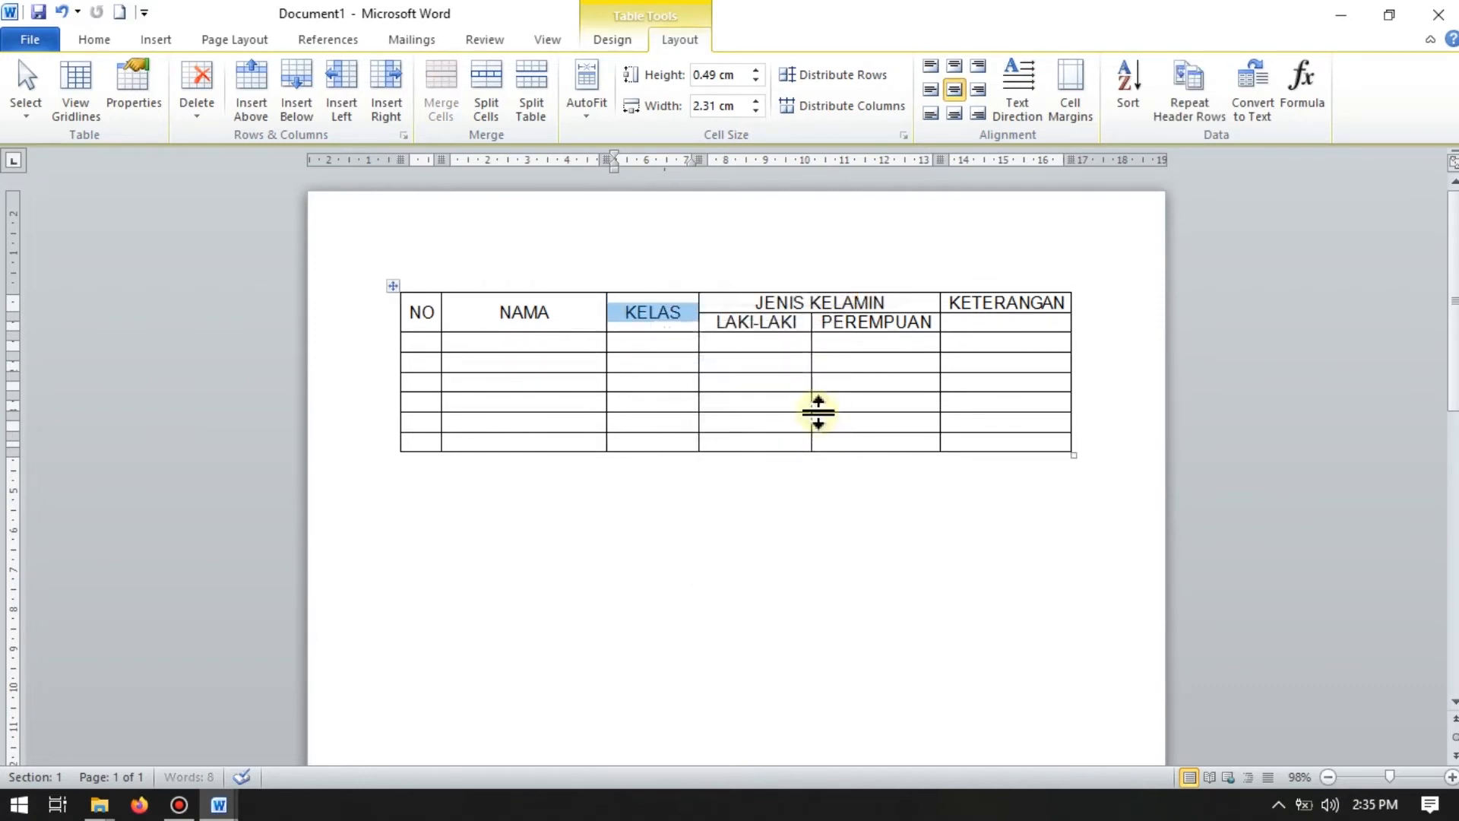
pyautogui.click(826, 398)
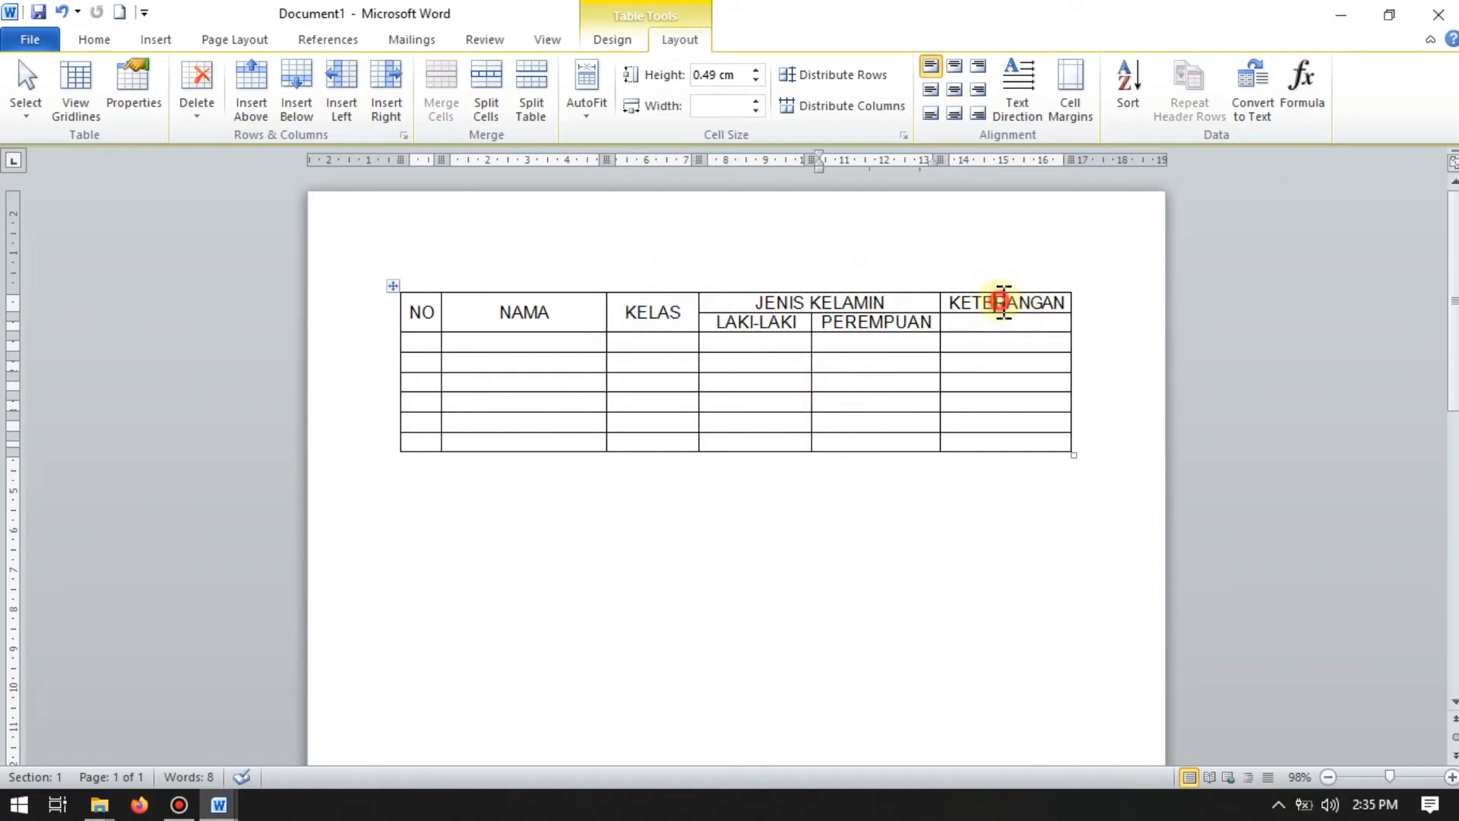
# Step: Merge the KETERANGAN heading cell with the empty cell below it
pyautogui.moveTo(1003, 303); pyautogui.dragTo(1009, 329)
pyautogui.rightClick(985, 326)
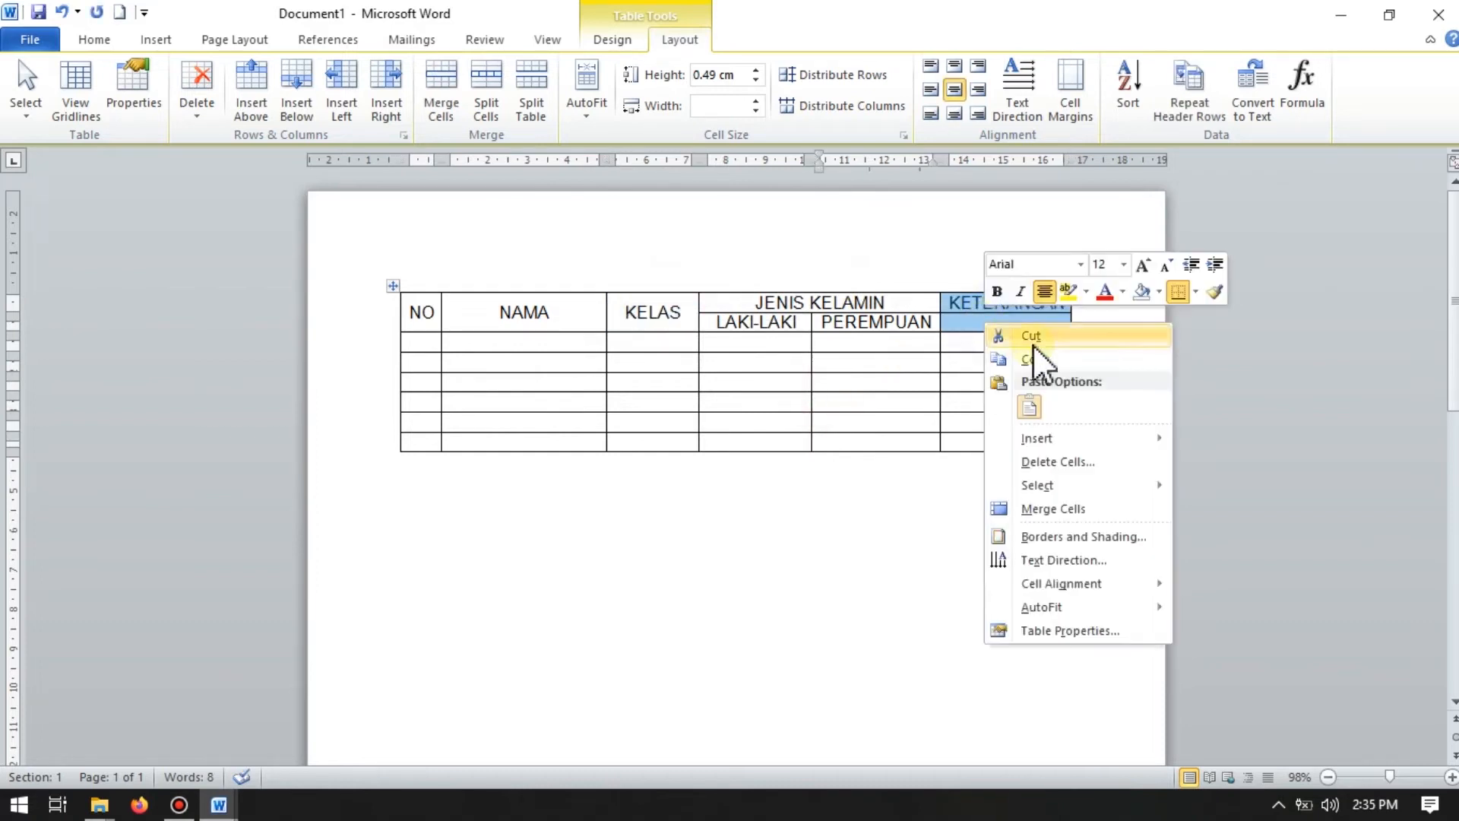
pyautogui.click(1034, 509)
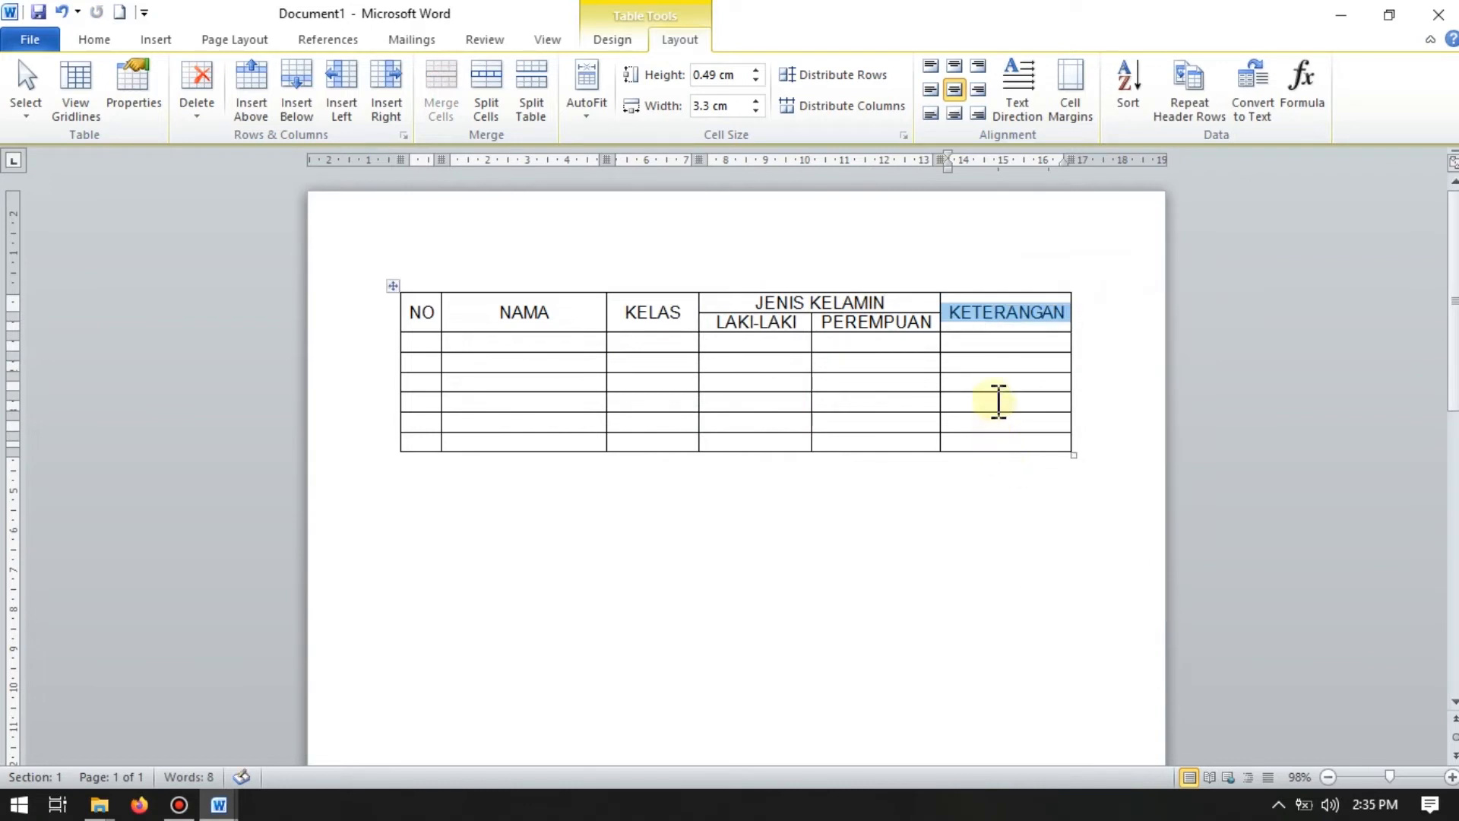
pyautogui.click(998, 401)
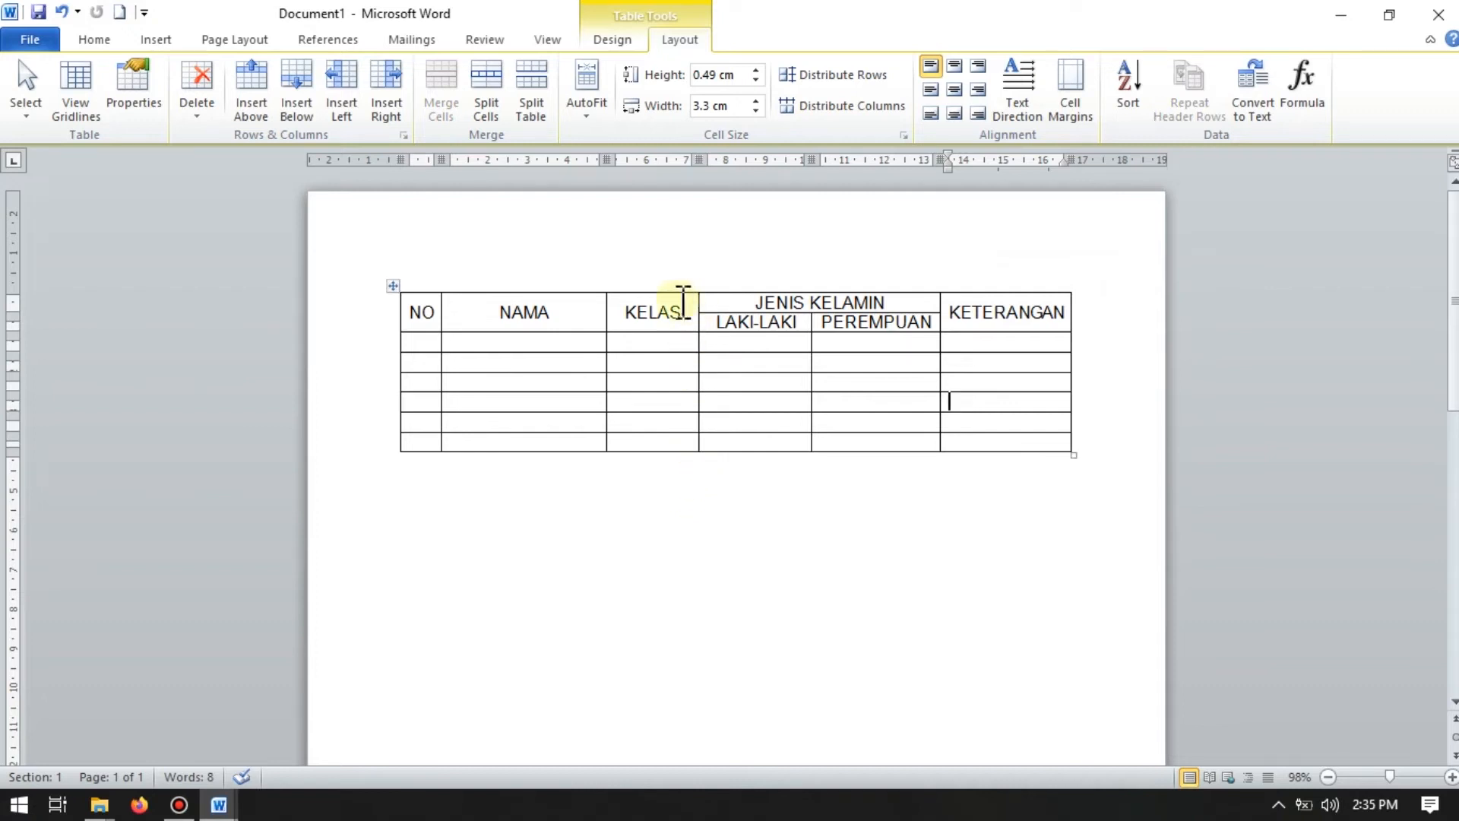
pyautogui.click(625, 312)
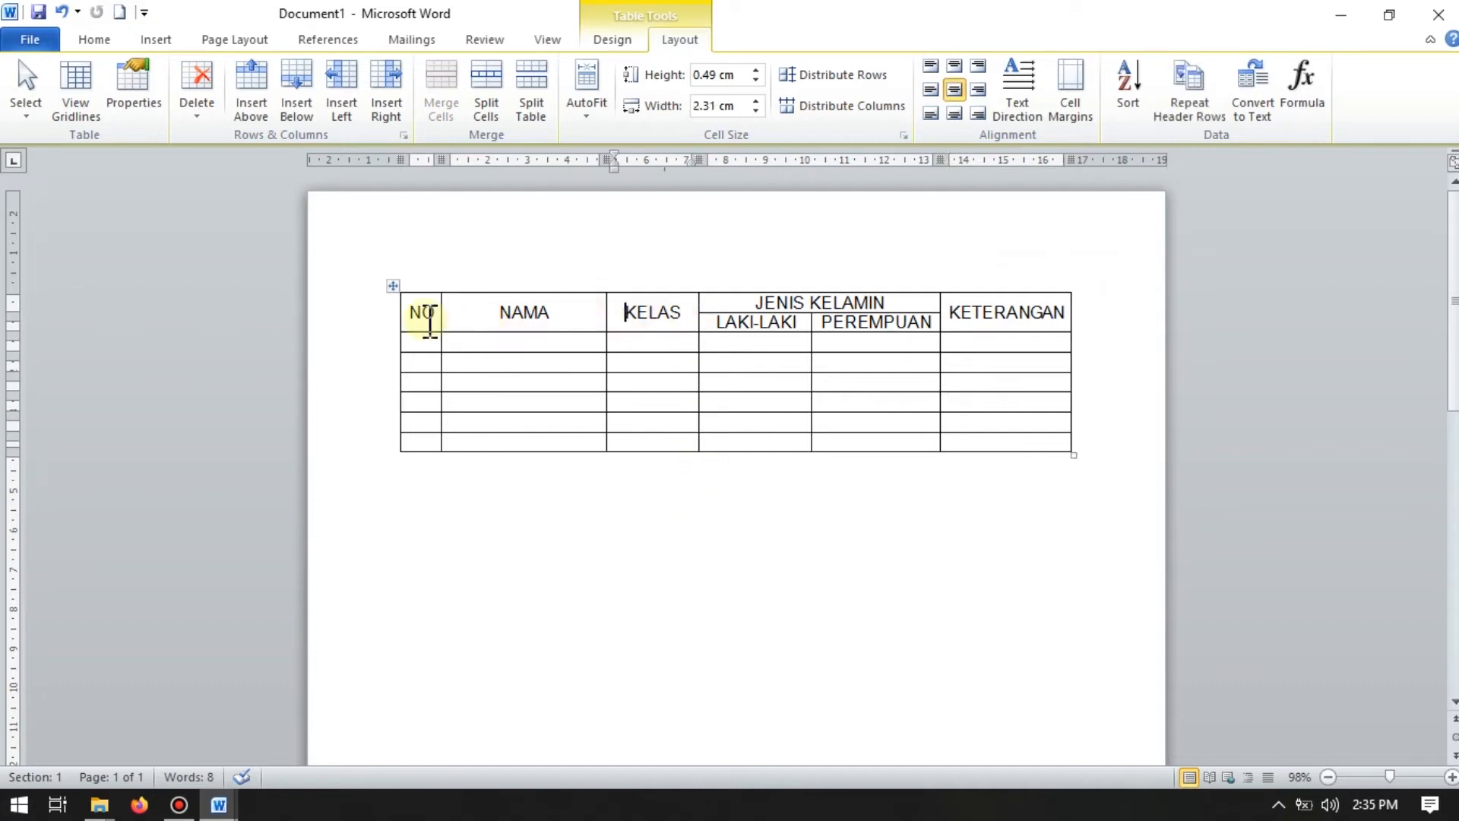
pyautogui.click(427, 320)
pyautogui.click(618, 342)
pyautogui.click(630, 386)
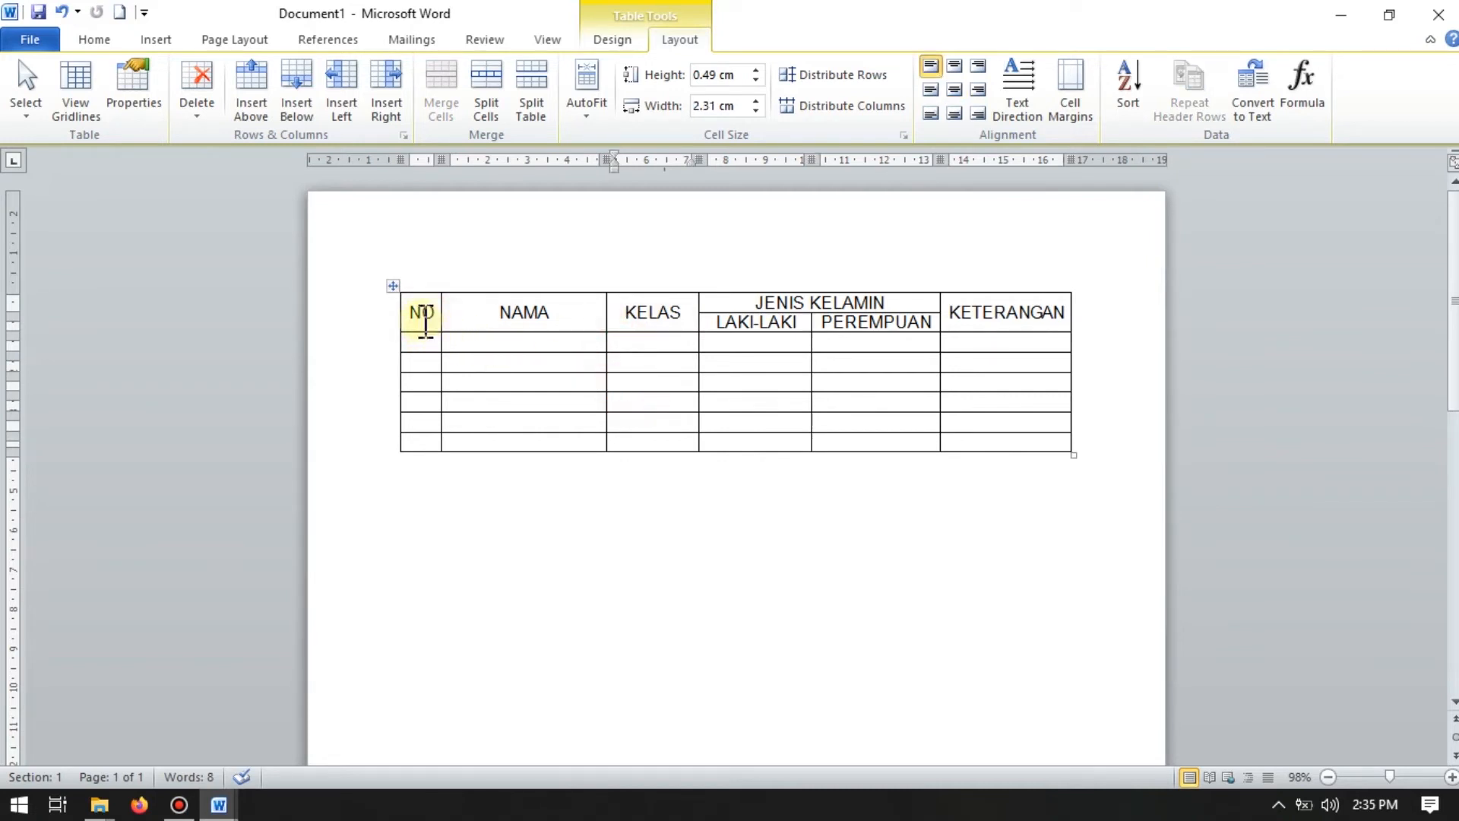
# Step: Shade the NO, NAMA, KELAS, JENIS KELAMIN and KETERANGAN heading cells with Purple, Accent 4, Lighter 60%
pyautogui.moveTo(398, 314); pyautogui.dragTo(983, 322)
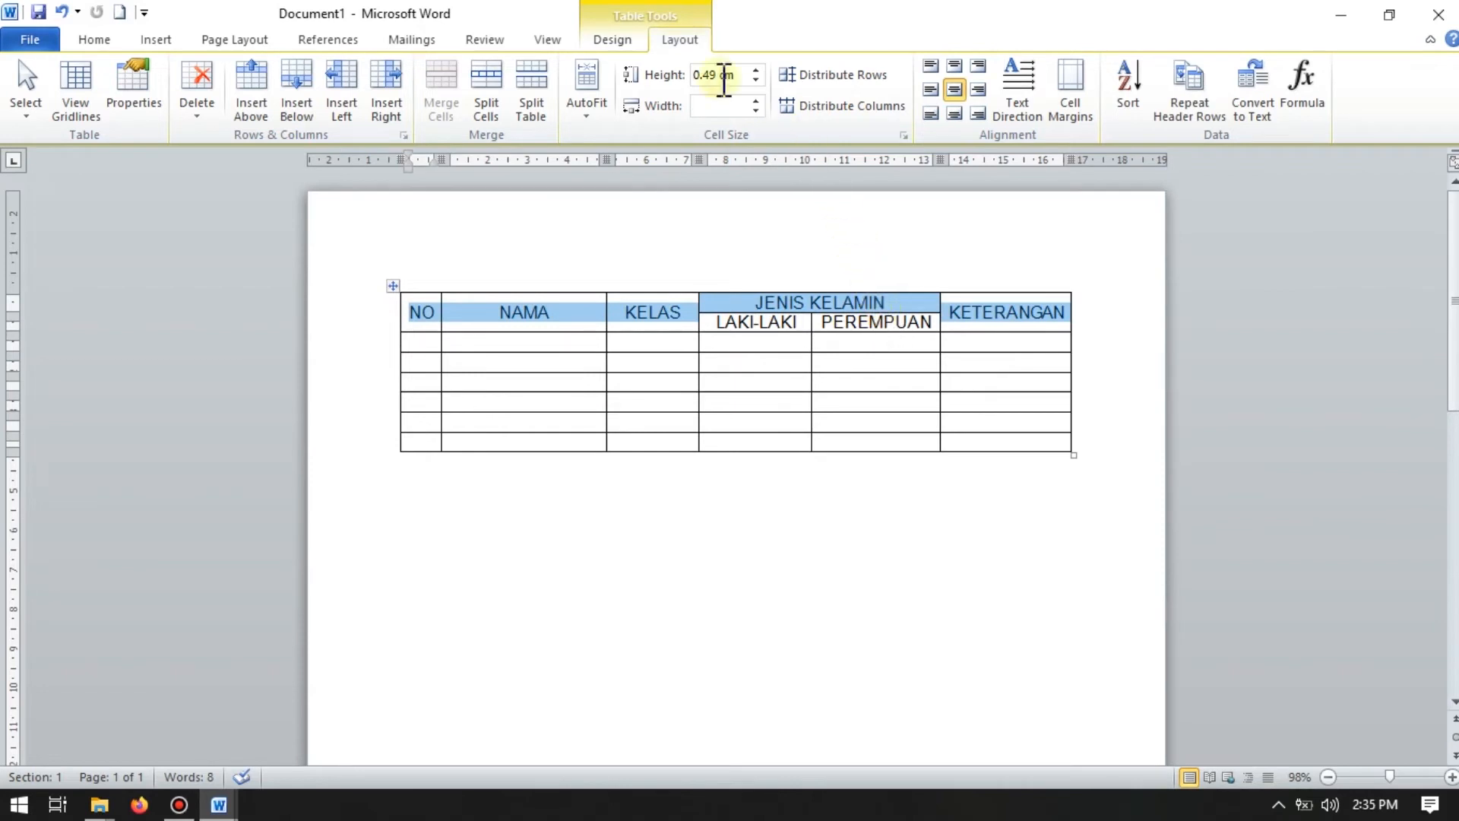
pyautogui.click(94, 42)
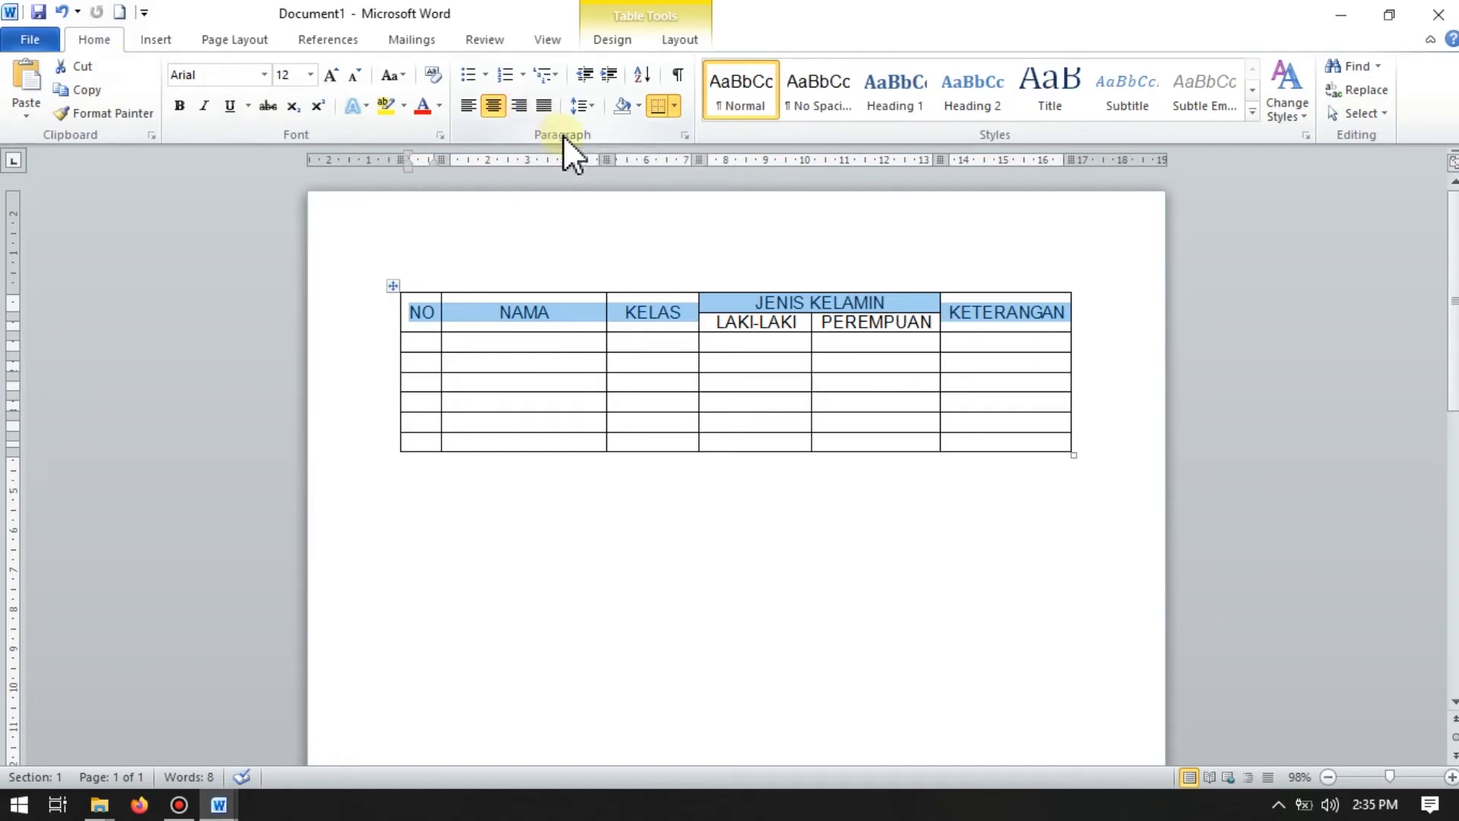
pyautogui.click(638, 106)
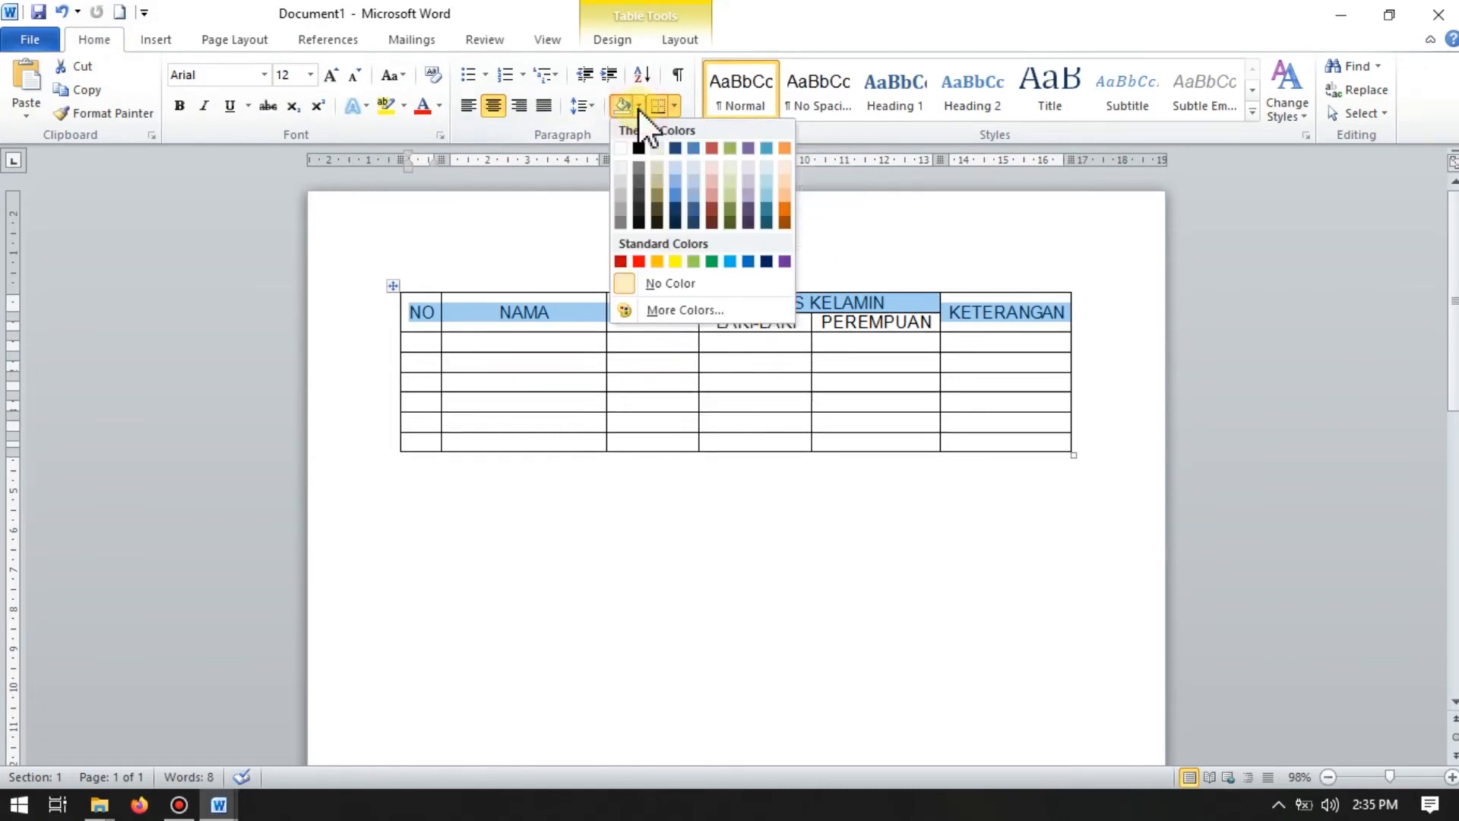
pyautogui.click(749, 156)
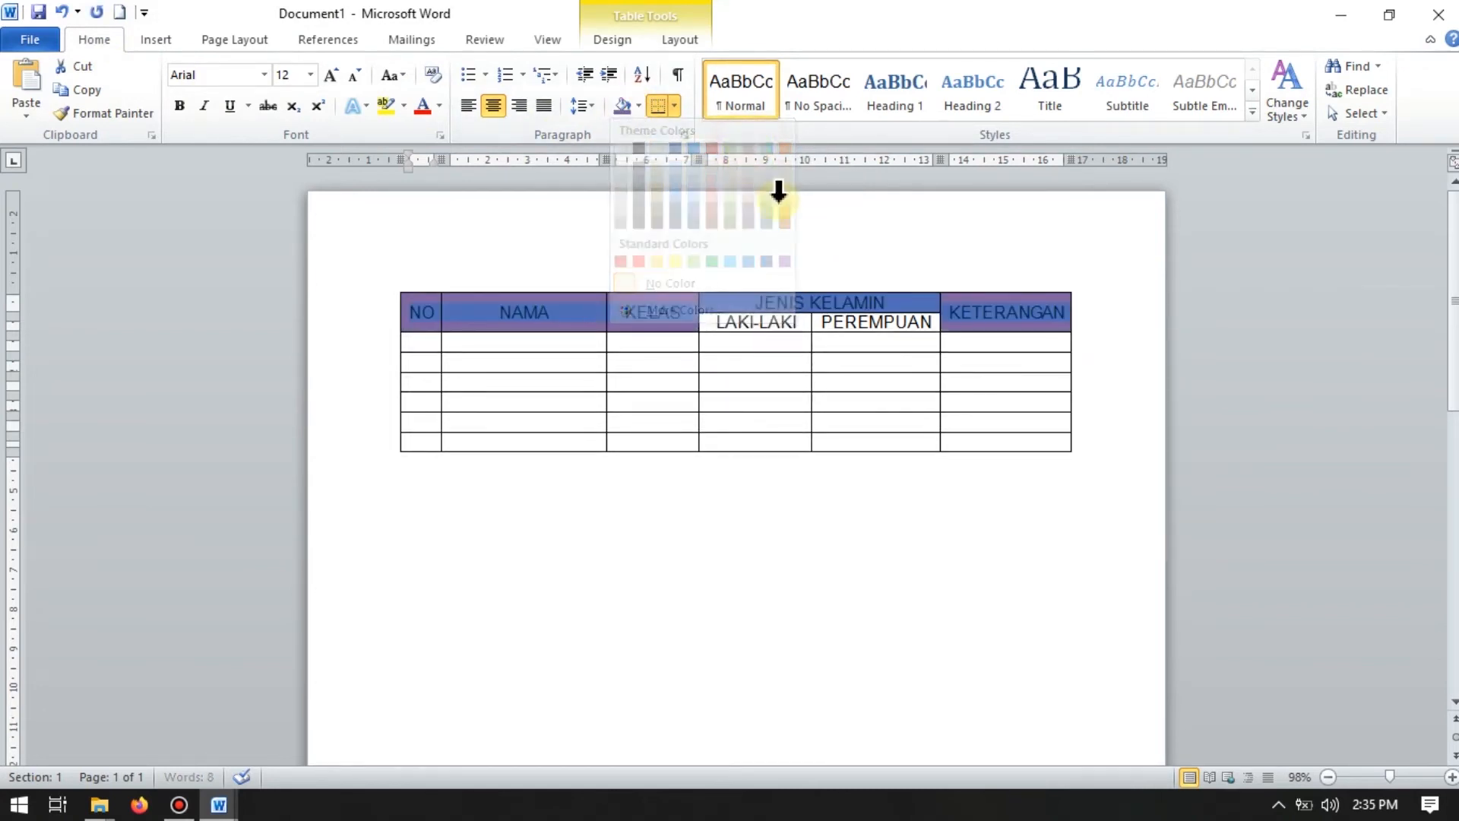
pyautogui.click(678, 106)
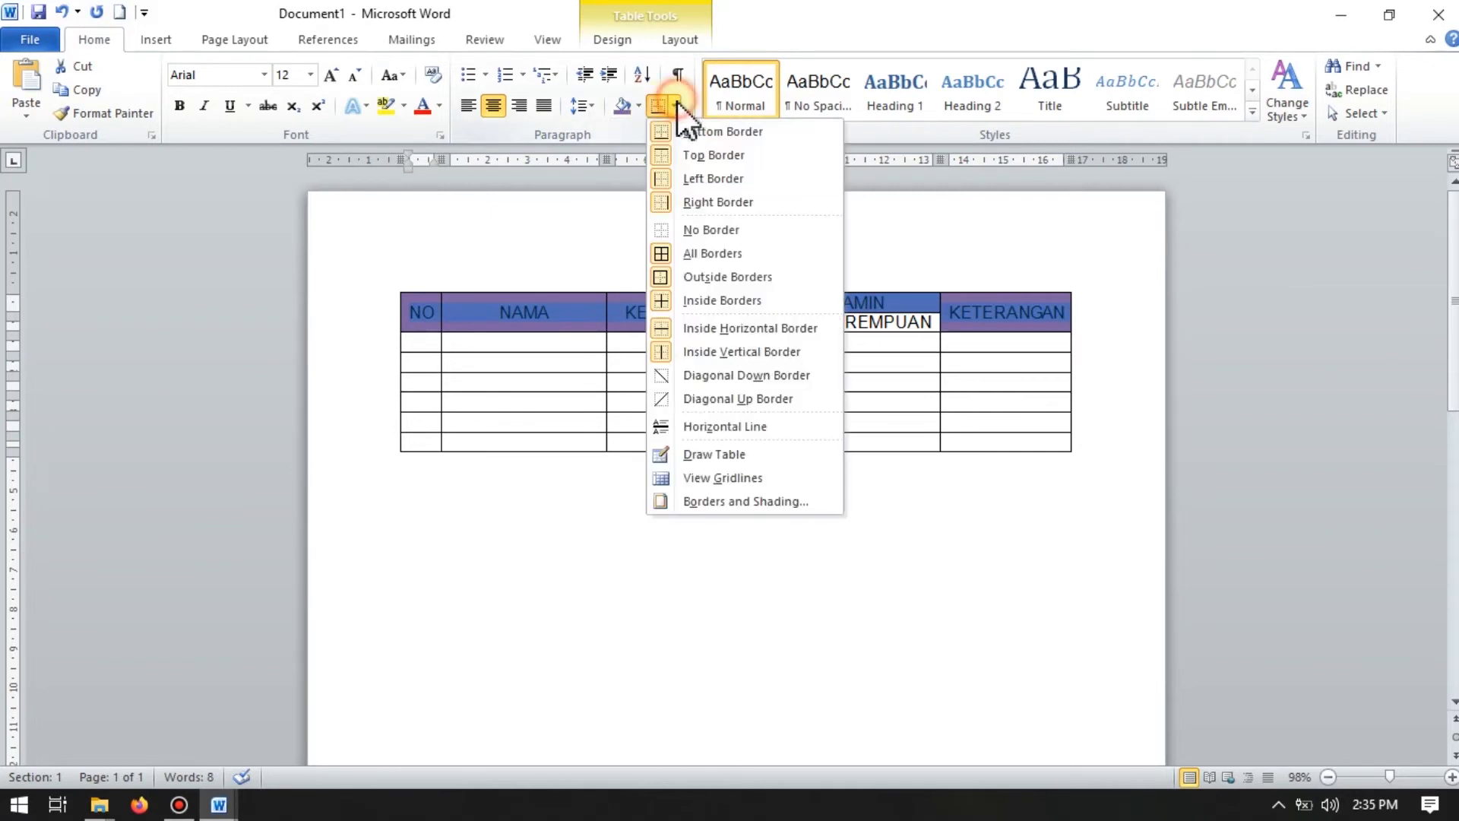
pyautogui.click(640, 105)
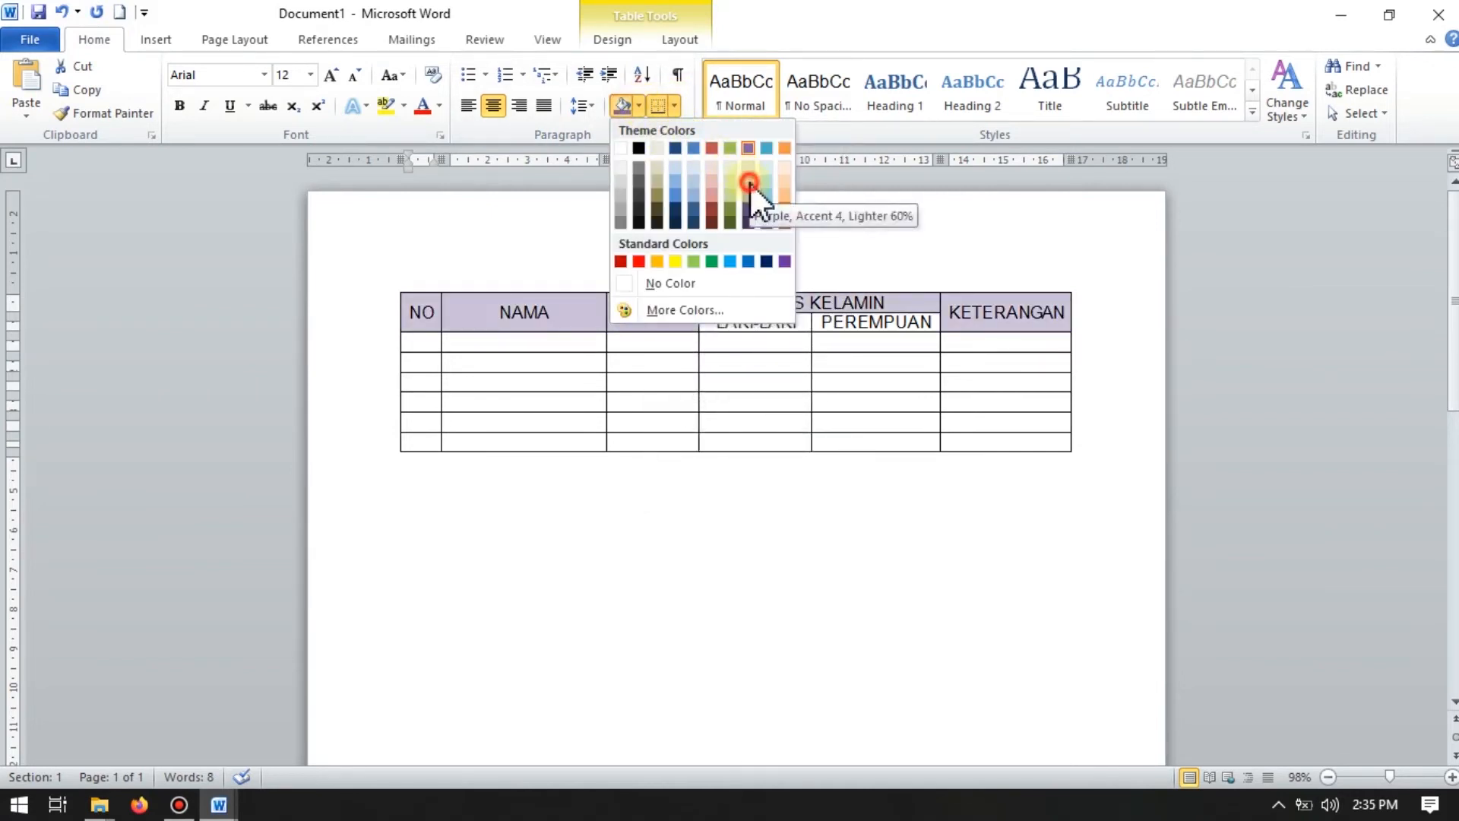
pyautogui.click(785, 365)
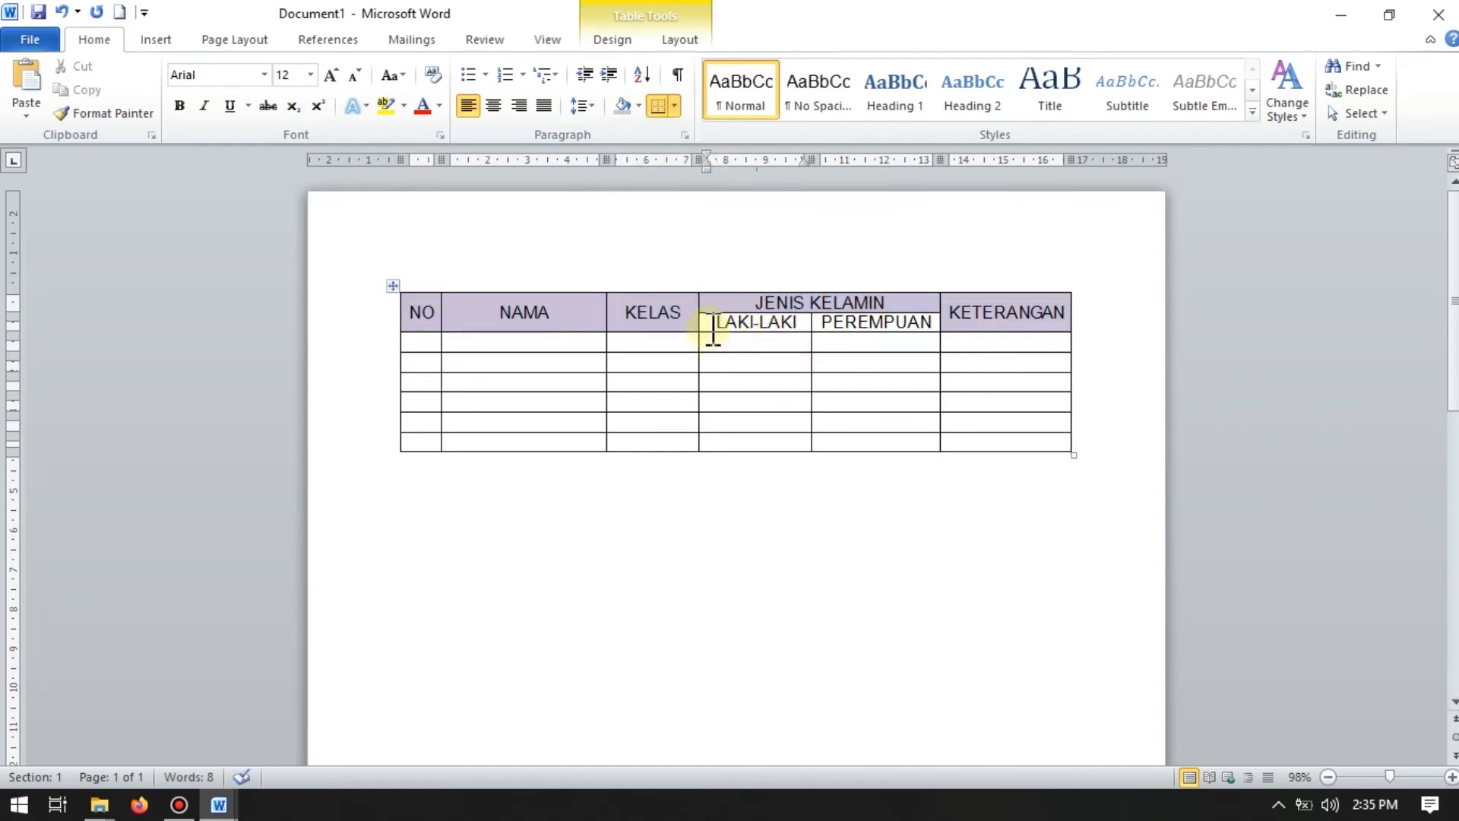
# Step: Apply the same light purple shading to the LAKI-LAKI and PEREMPUAN cells
pyautogui.moveTo(693, 332); pyautogui.dragTo(863, 330)
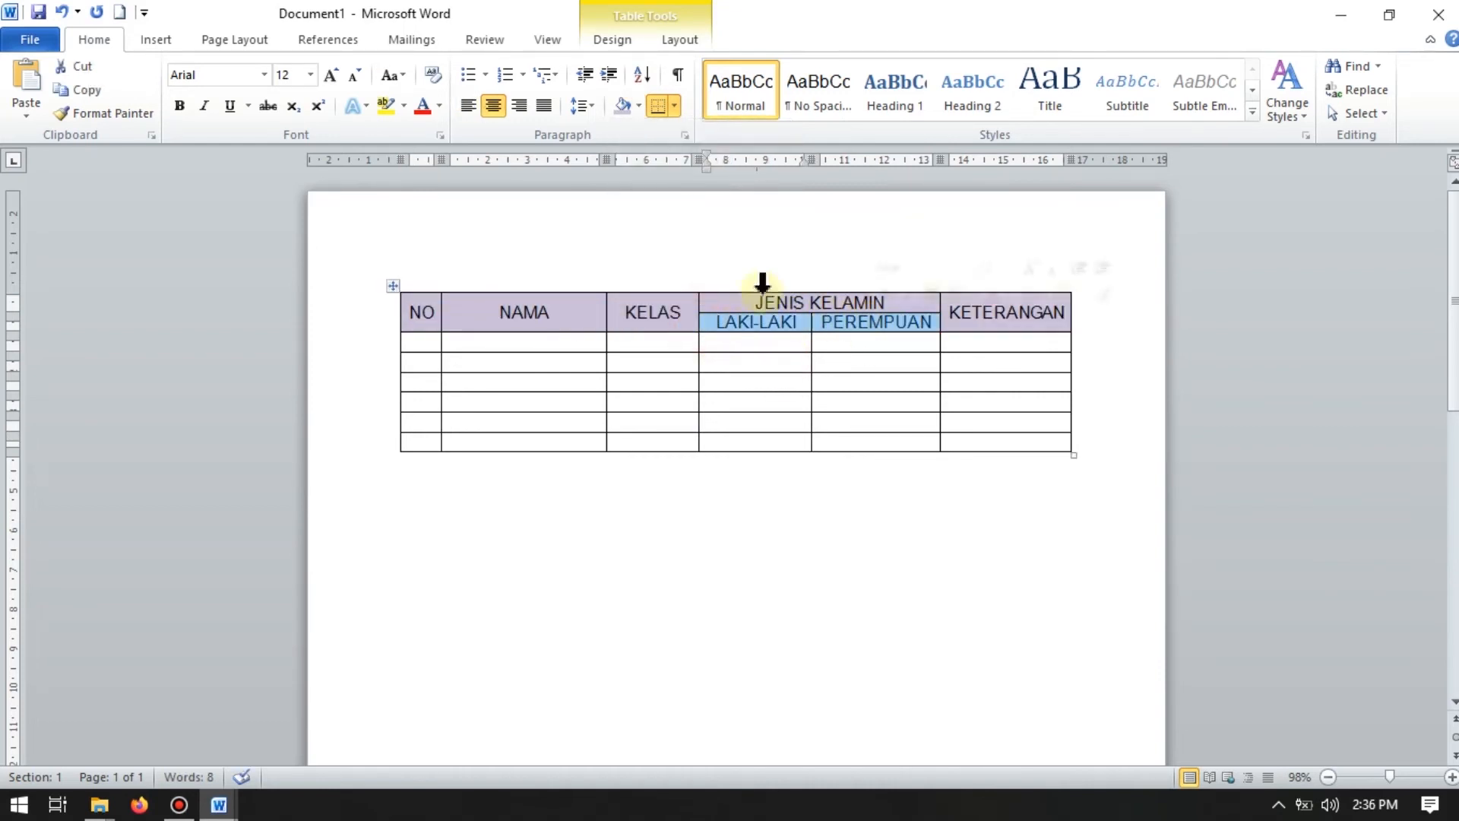
pyautogui.click(624, 108)
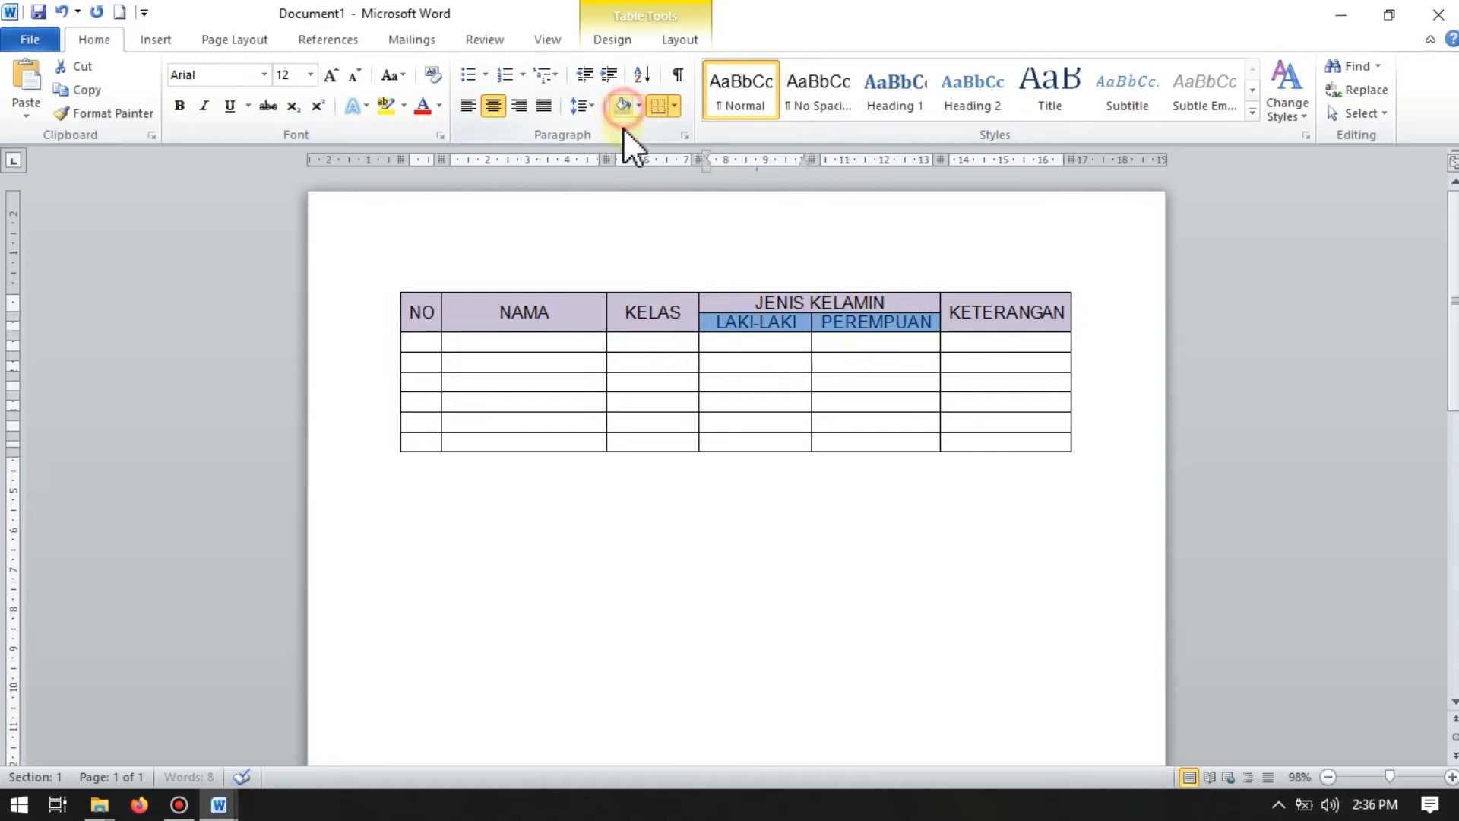
pyautogui.click(743, 386)
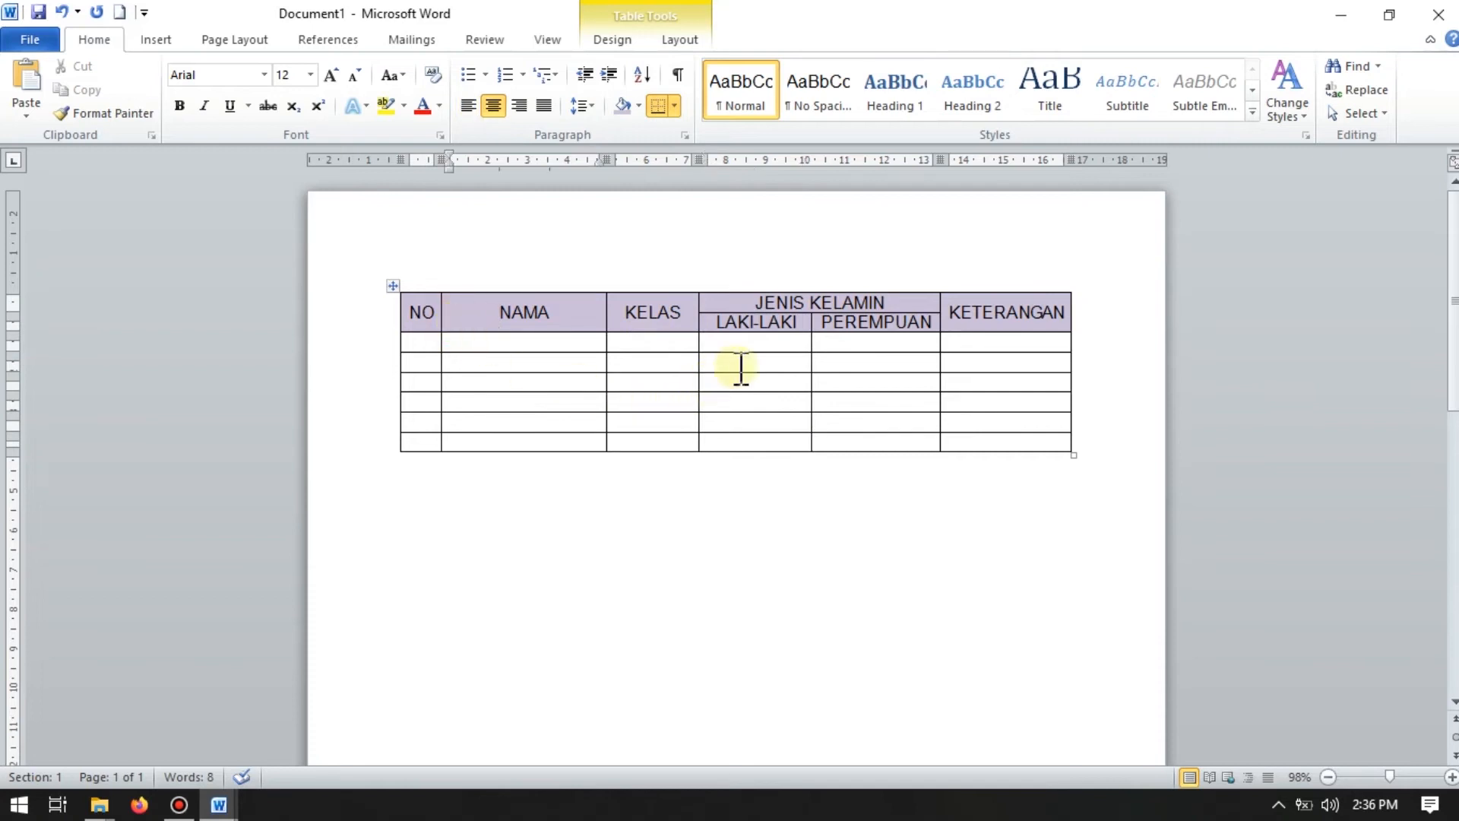
pyautogui.scroll(-1, 792, 351)
pyautogui.scroll(1, 791, 350)
pyautogui.click(499, 312)
# Step: Try a blue built-in table style with banded rows on the table, and undo it
pyautogui.click(420, 312)
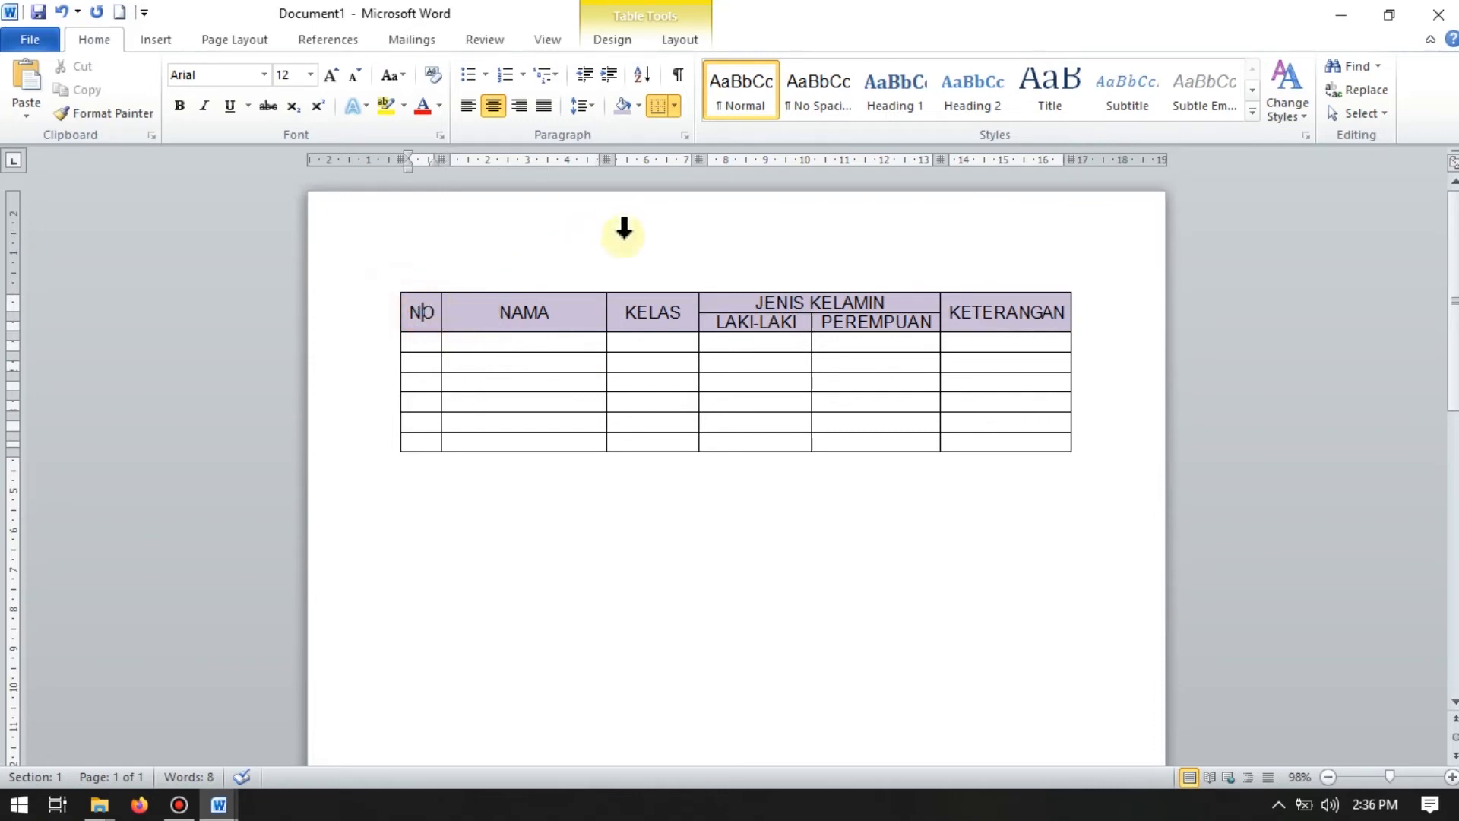
pyautogui.click(630, 41)
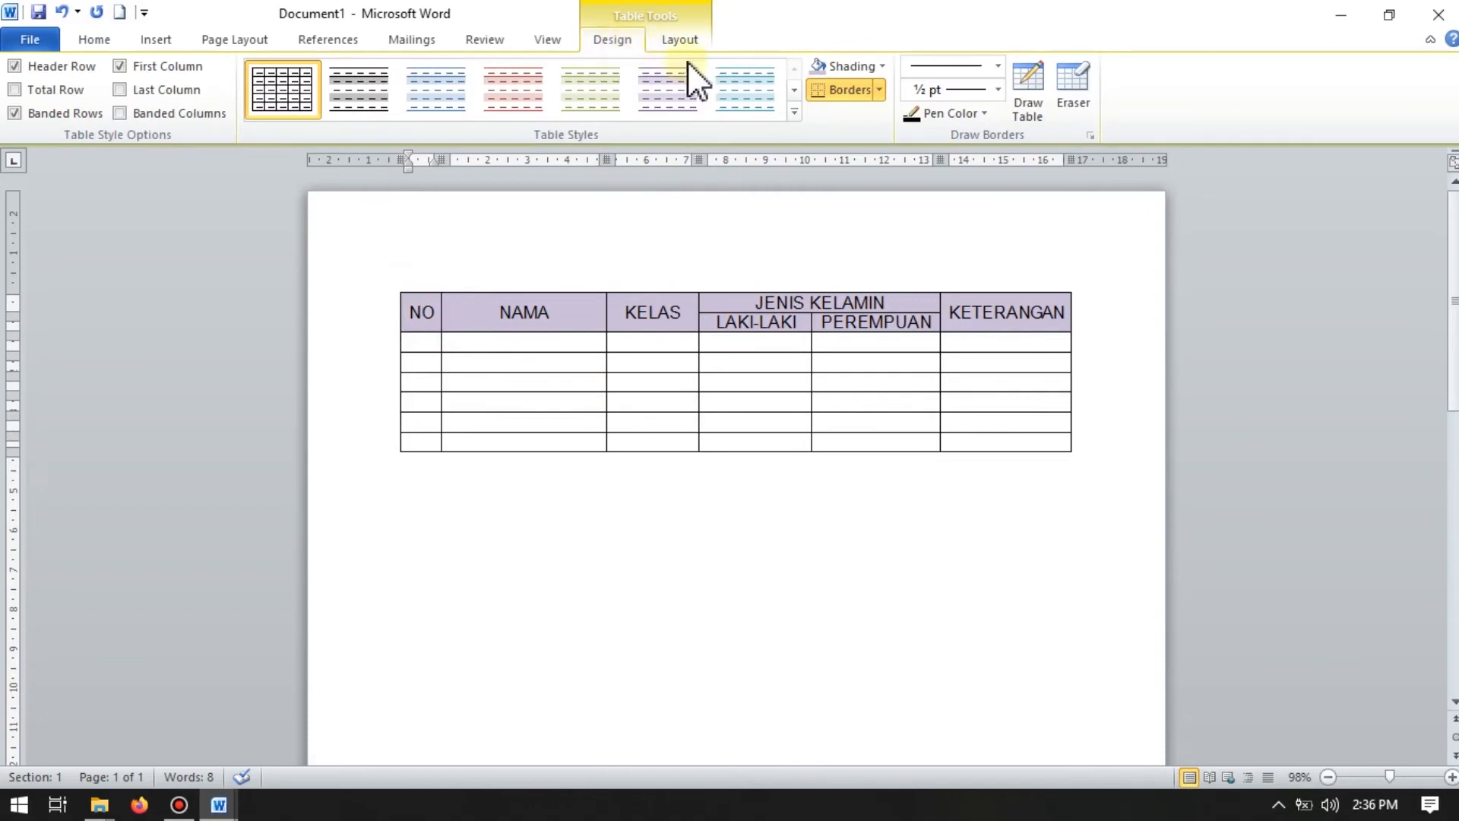
pyautogui.click(796, 117)
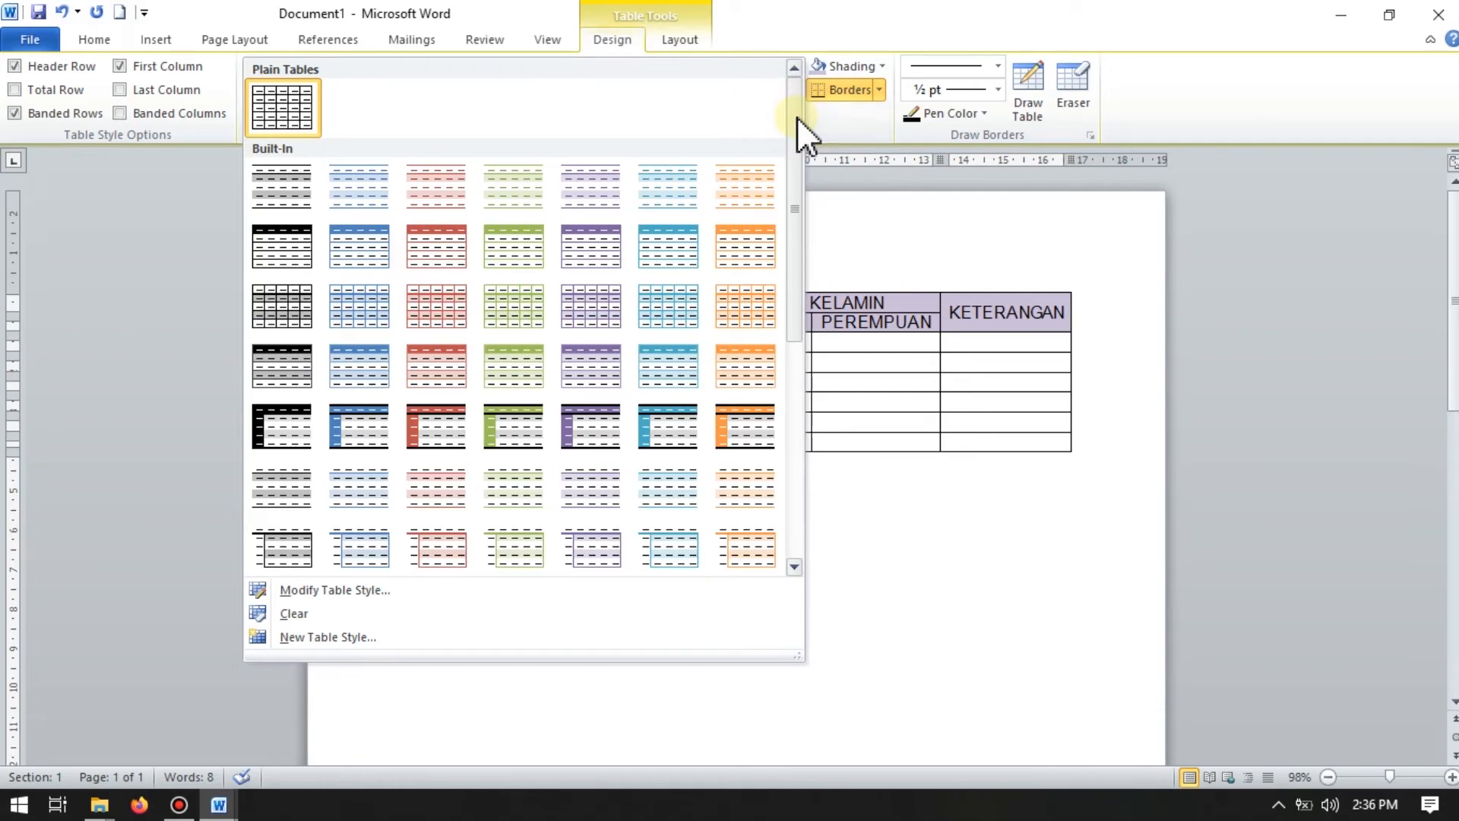
pyautogui.moveTo(797, 231); pyautogui.dragTo(814, 409)
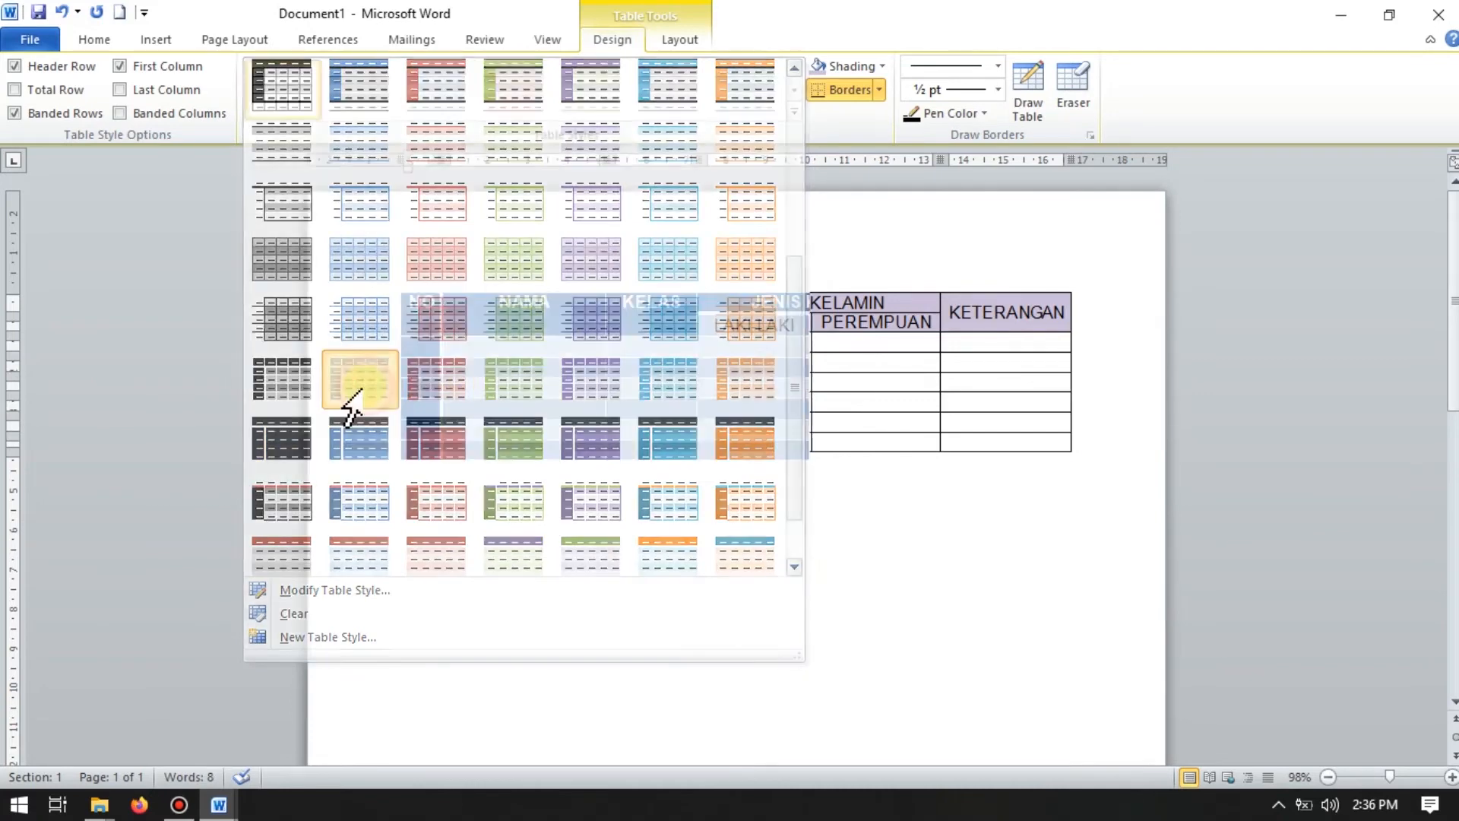
pyautogui.click(365, 389)
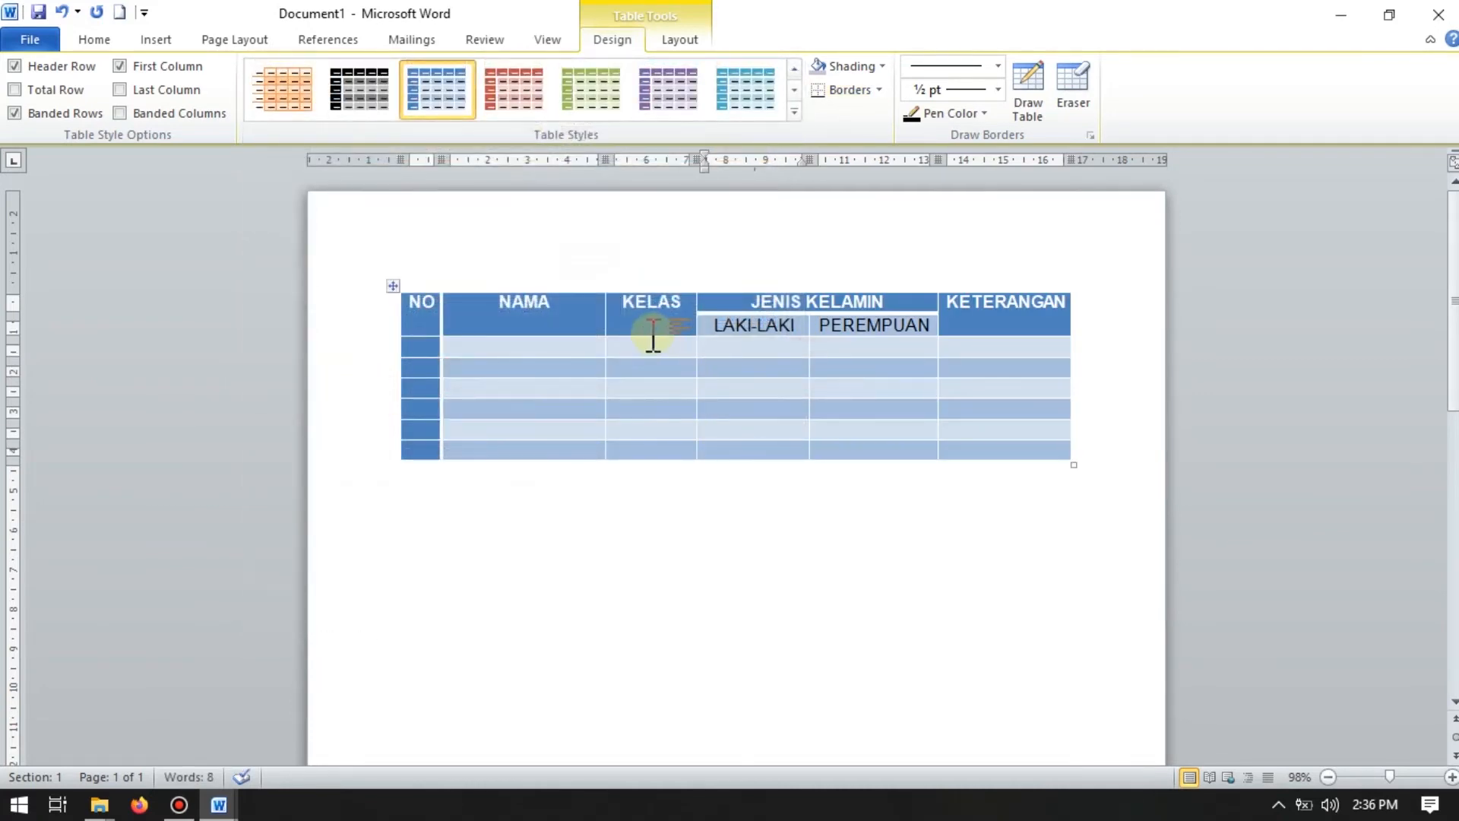
pyautogui.scroll(-2, 655, 332)
pyautogui.scroll(2, 675, 363)
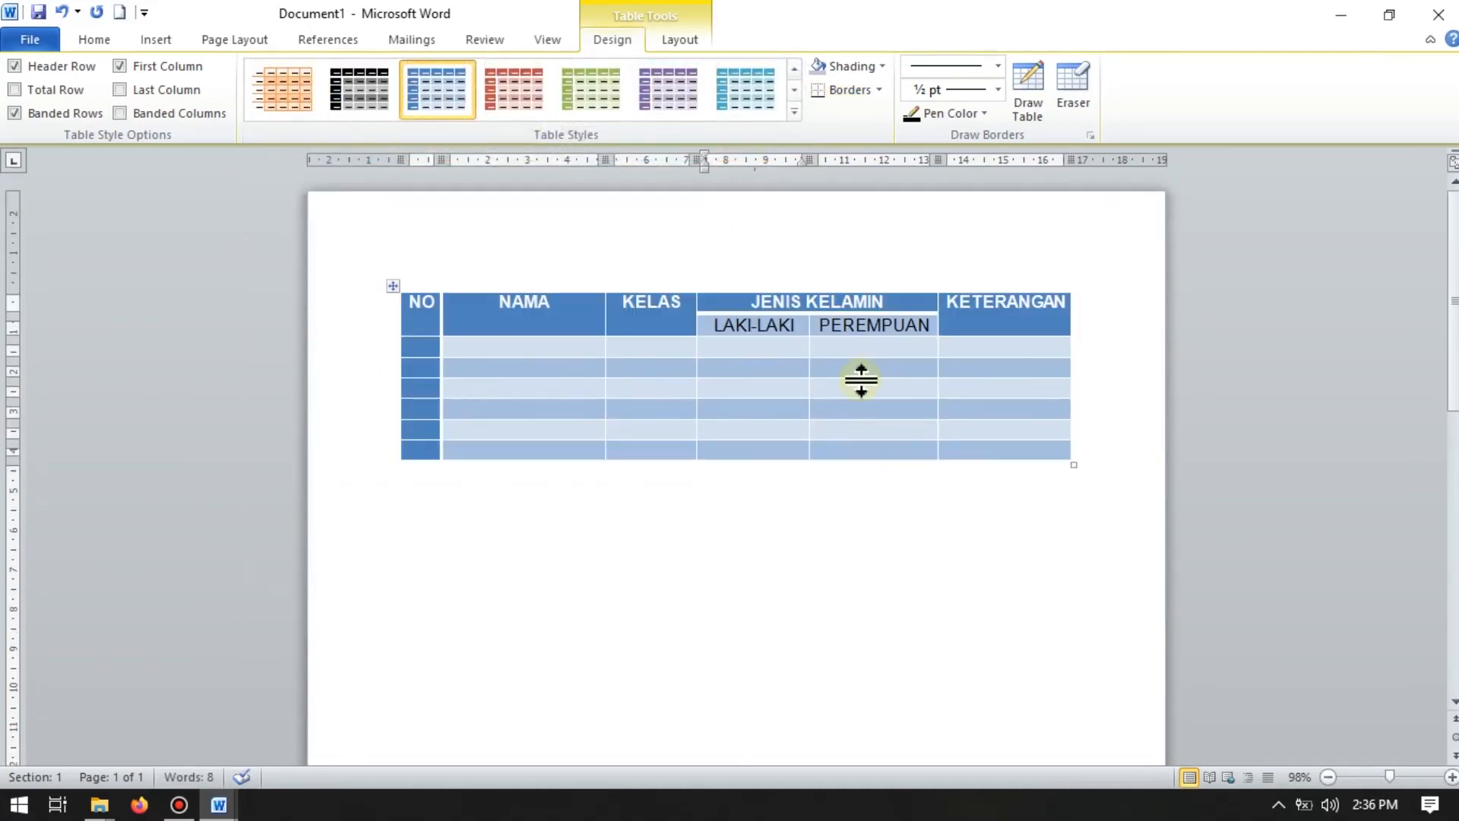
pyautogui.hotkey('ctrl', 'z')
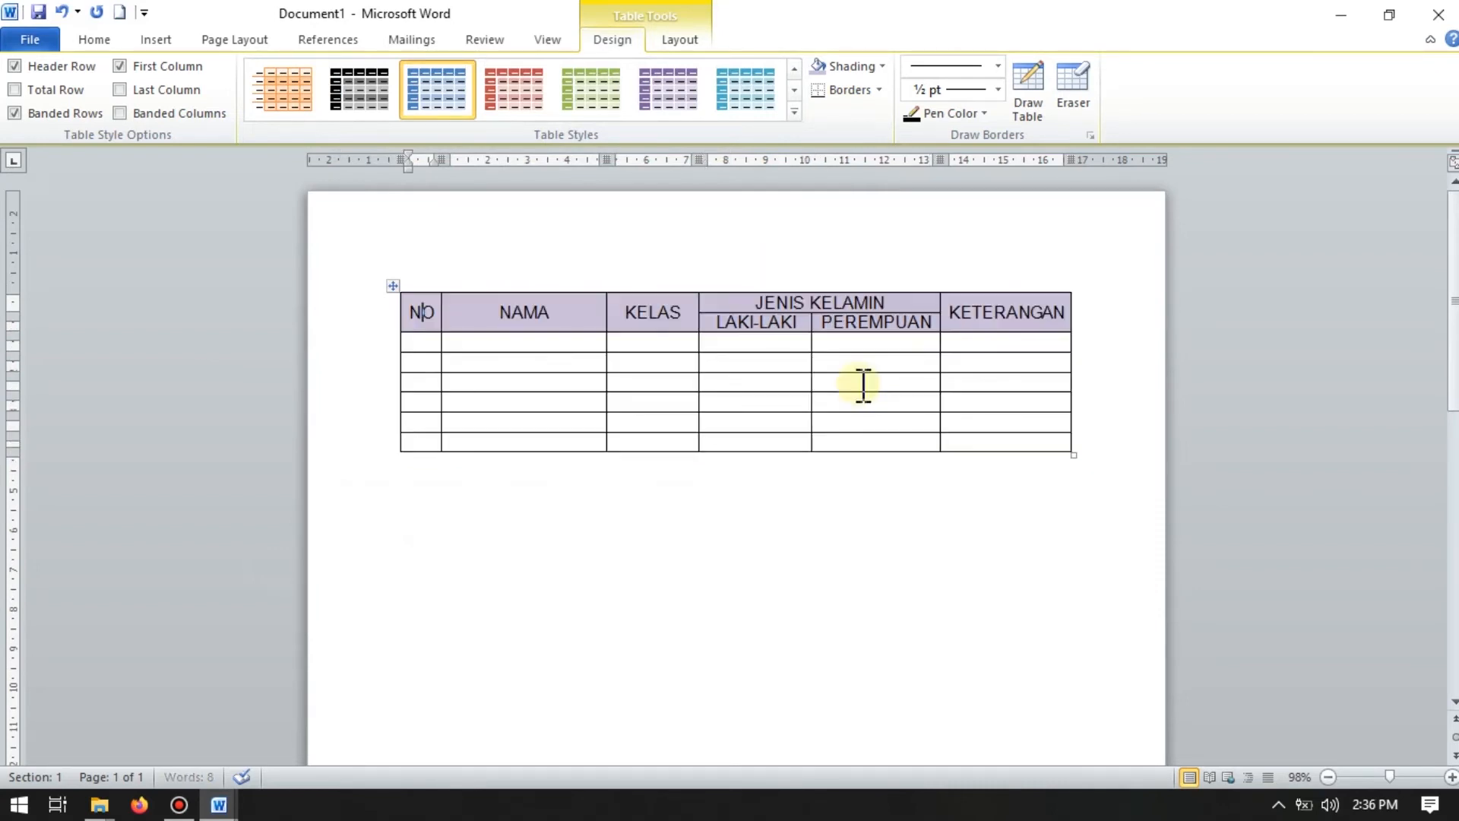
pyautogui.click(598, 358)
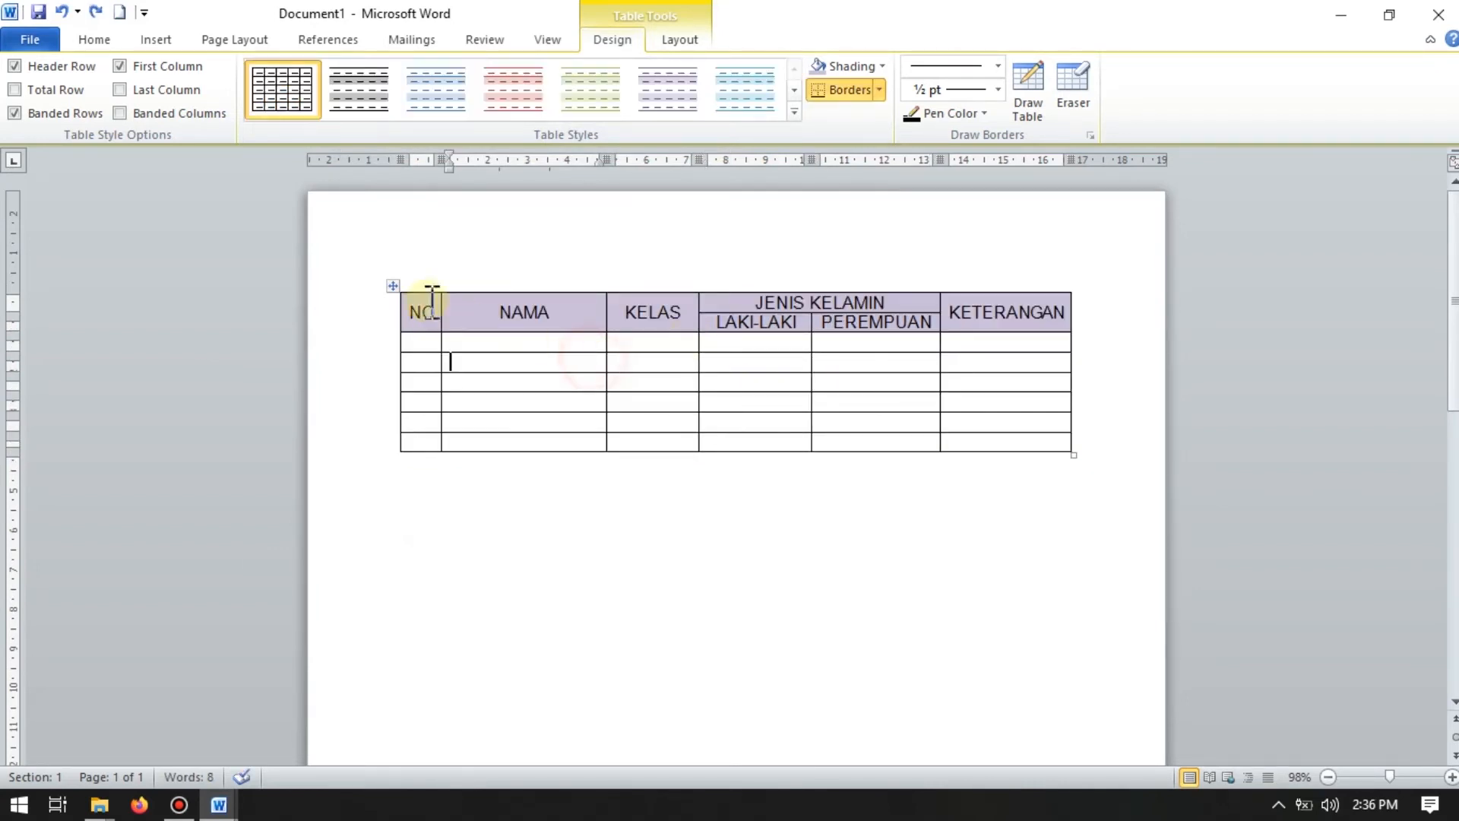
pyautogui.click(704, 307)
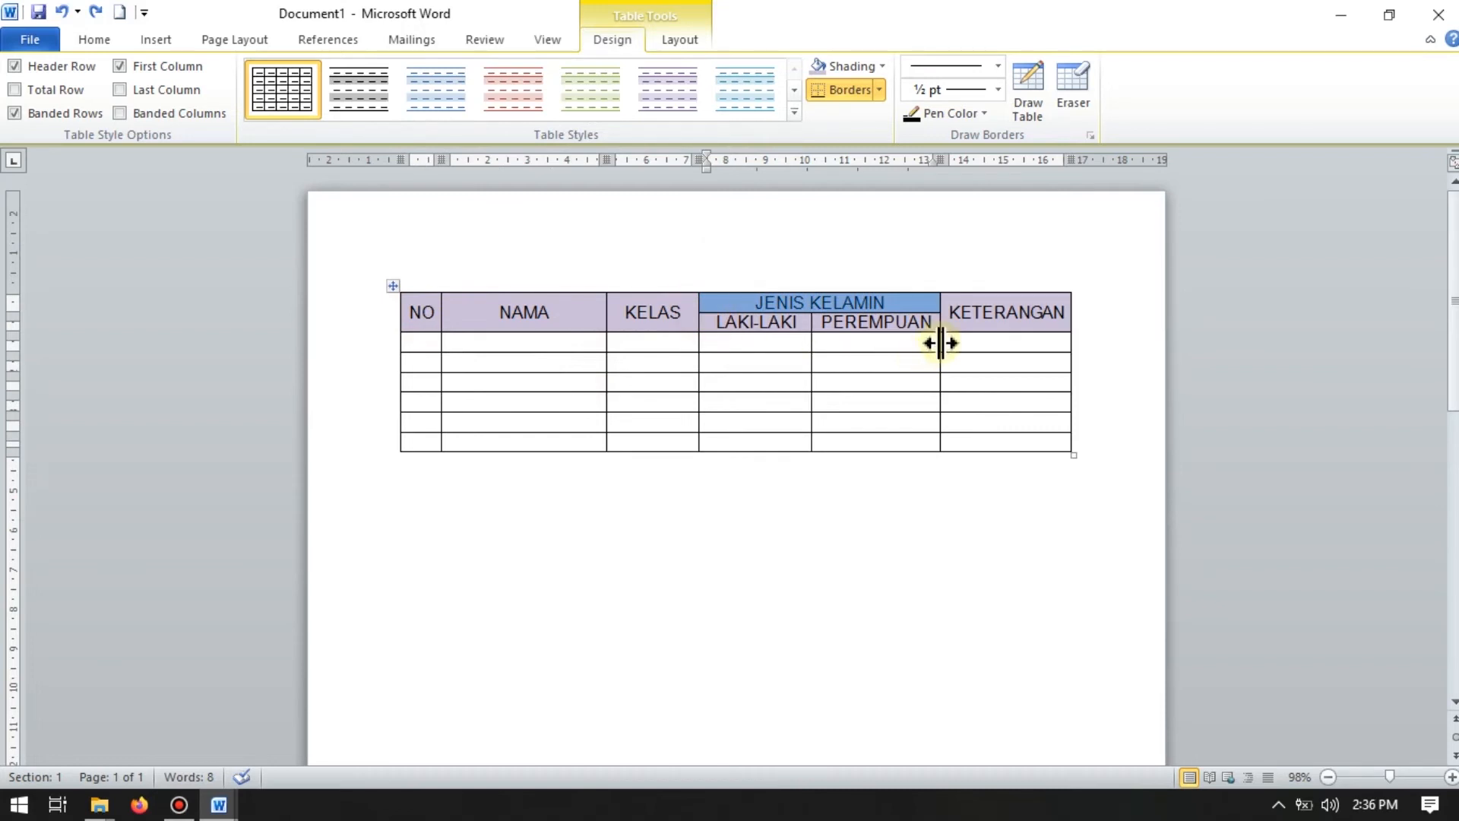
pyautogui.click(959, 323)
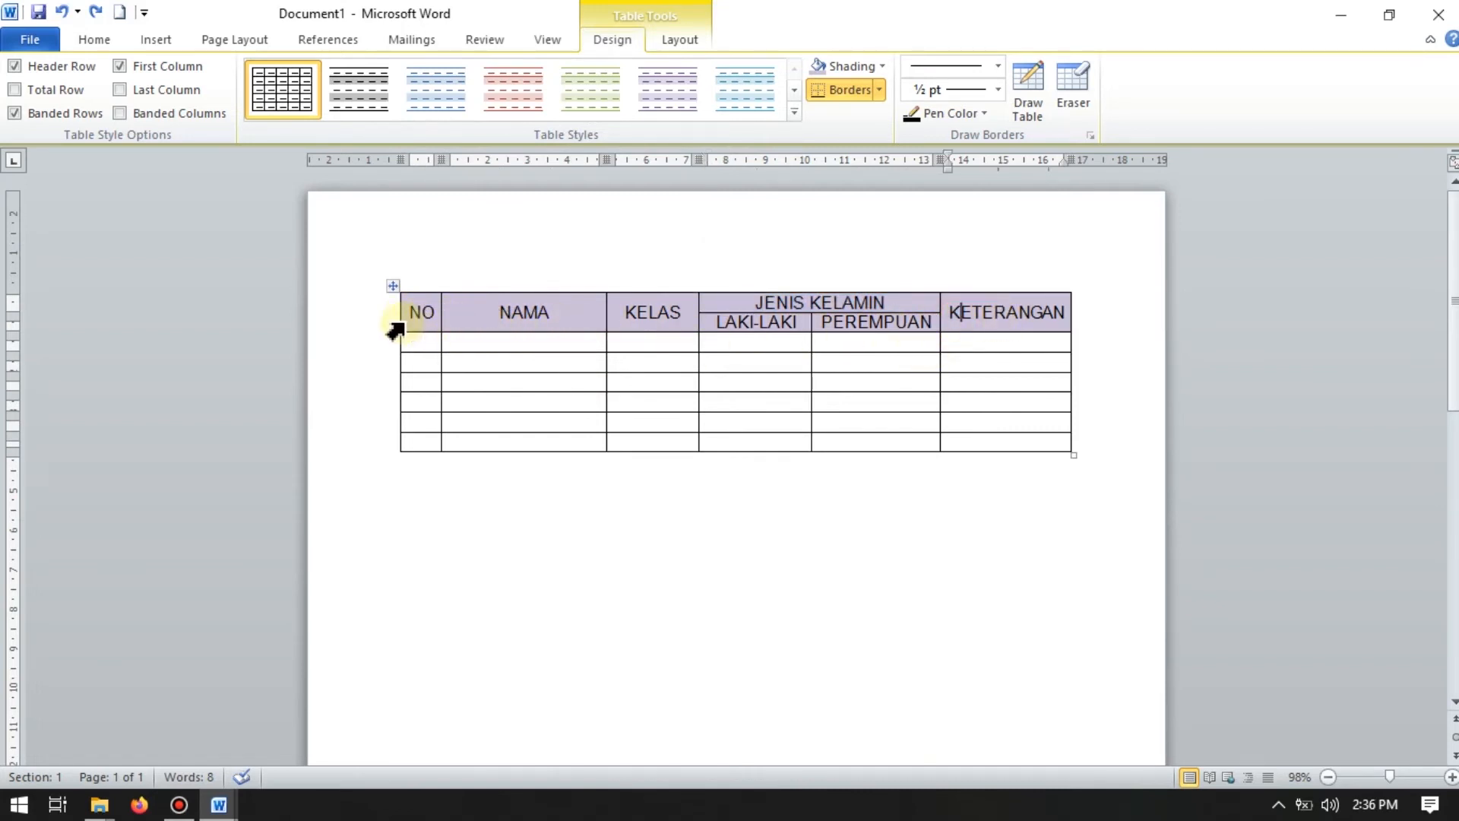
# Step: Make the NO, NAMA, KELAS, JENIS KELAMIN and KETERANGAN headings bold
pyautogui.moveTo(396, 329); pyautogui.dragTo(978, 327)
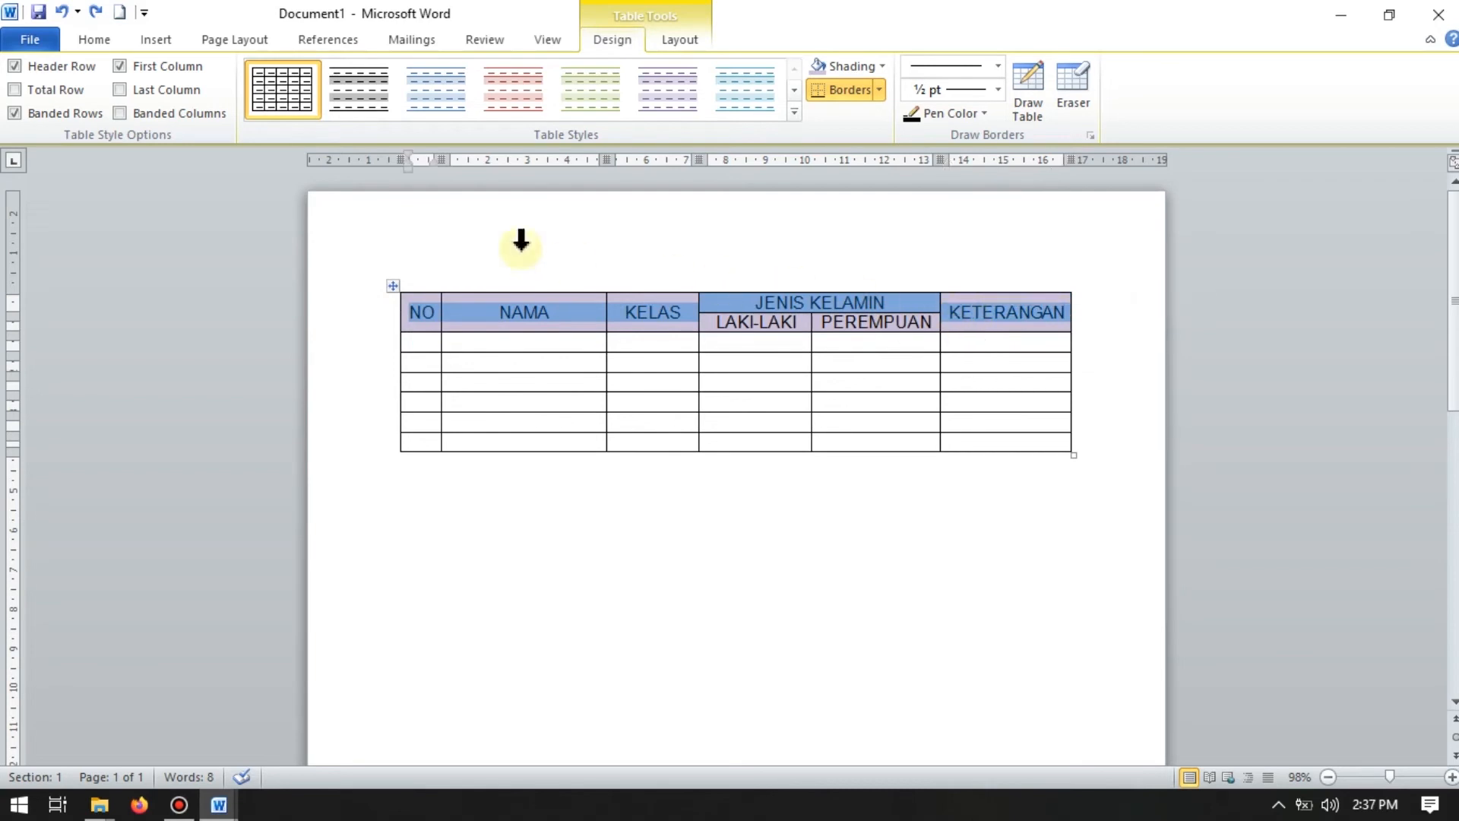
pyautogui.click(94, 39)
pyautogui.click(179, 106)
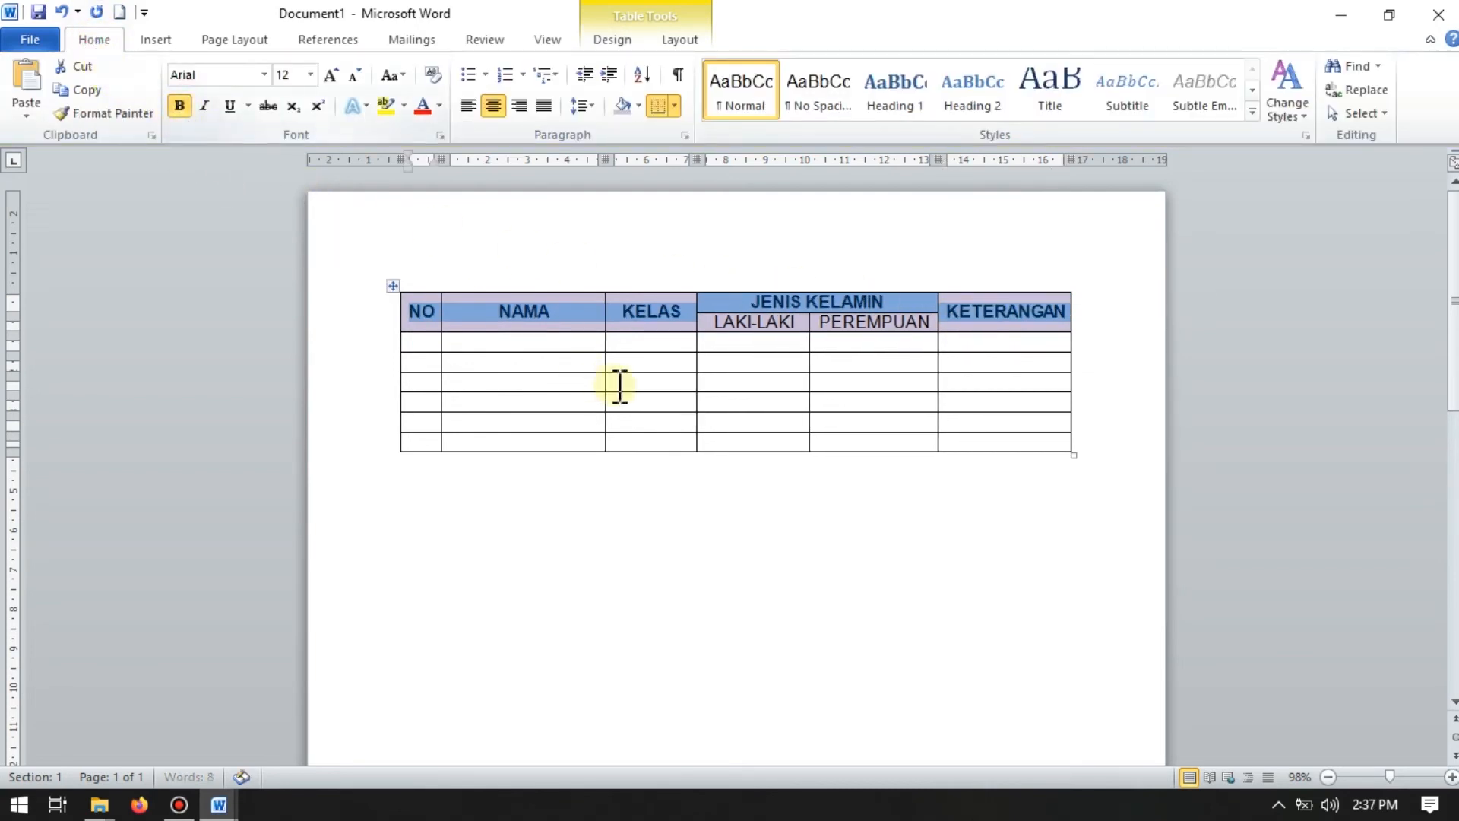
# Step: Make the LAKI-LAKI and PEREMPUAN subheadings bold as well, keeping them centred
pyautogui.click(726, 335)
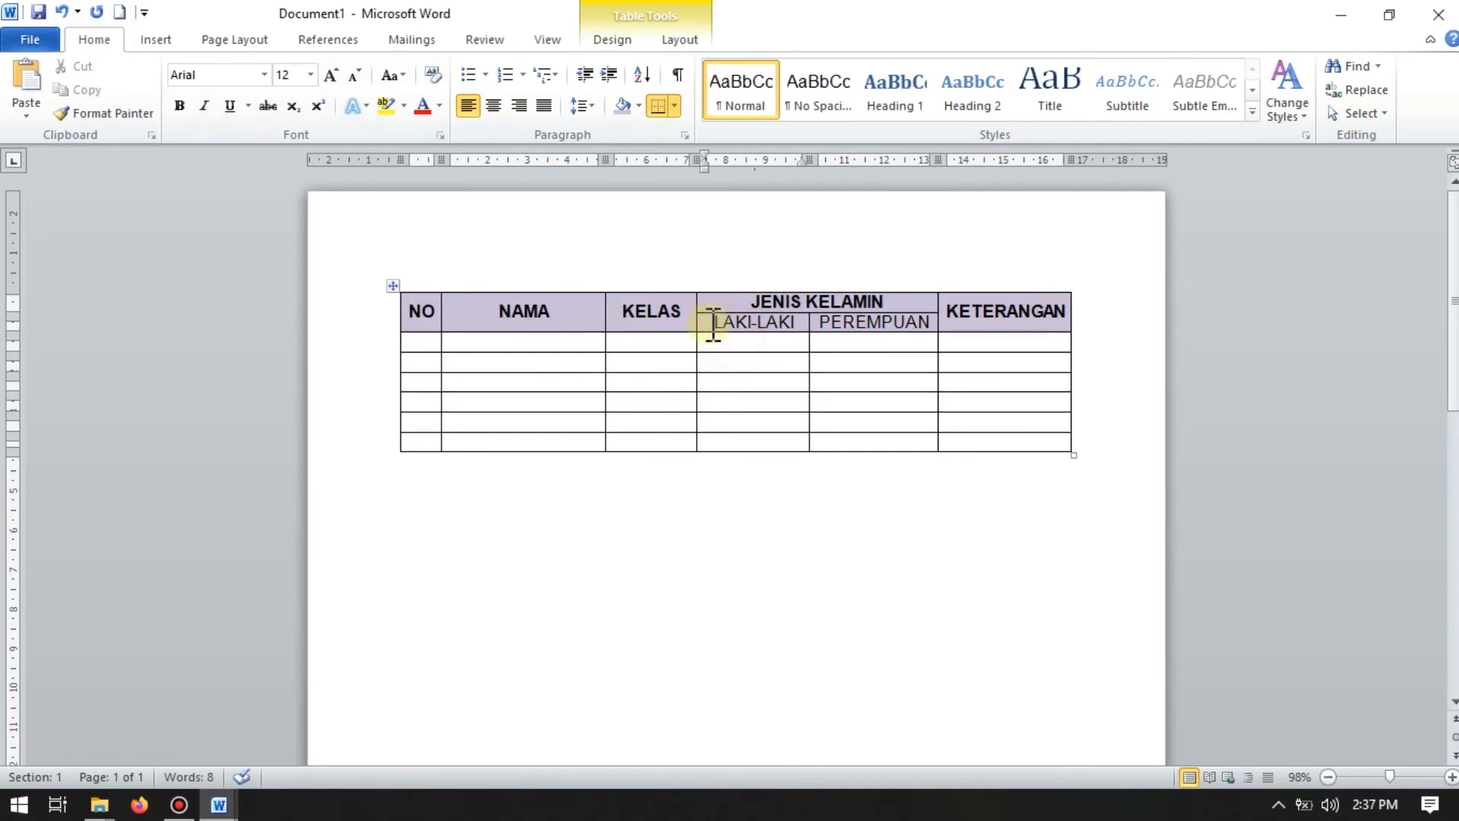
pyautogui.moveTo(716, 323); pyautogui.dragTo(902, 335)
pyautogui.hotkey('ctrl', 'e')
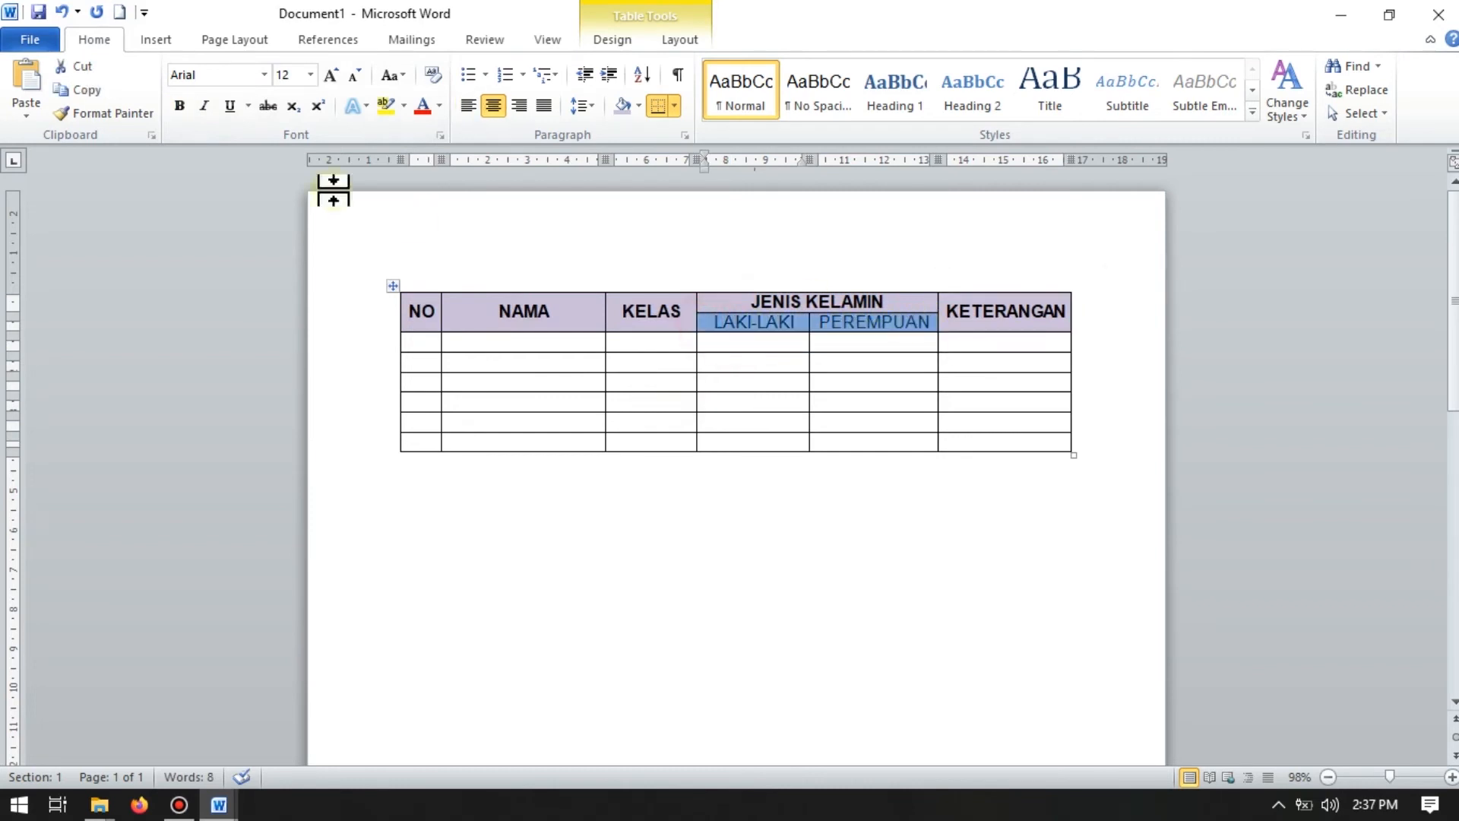
pyautogui.click(181, 105)
pyautogui.click(778, 397)
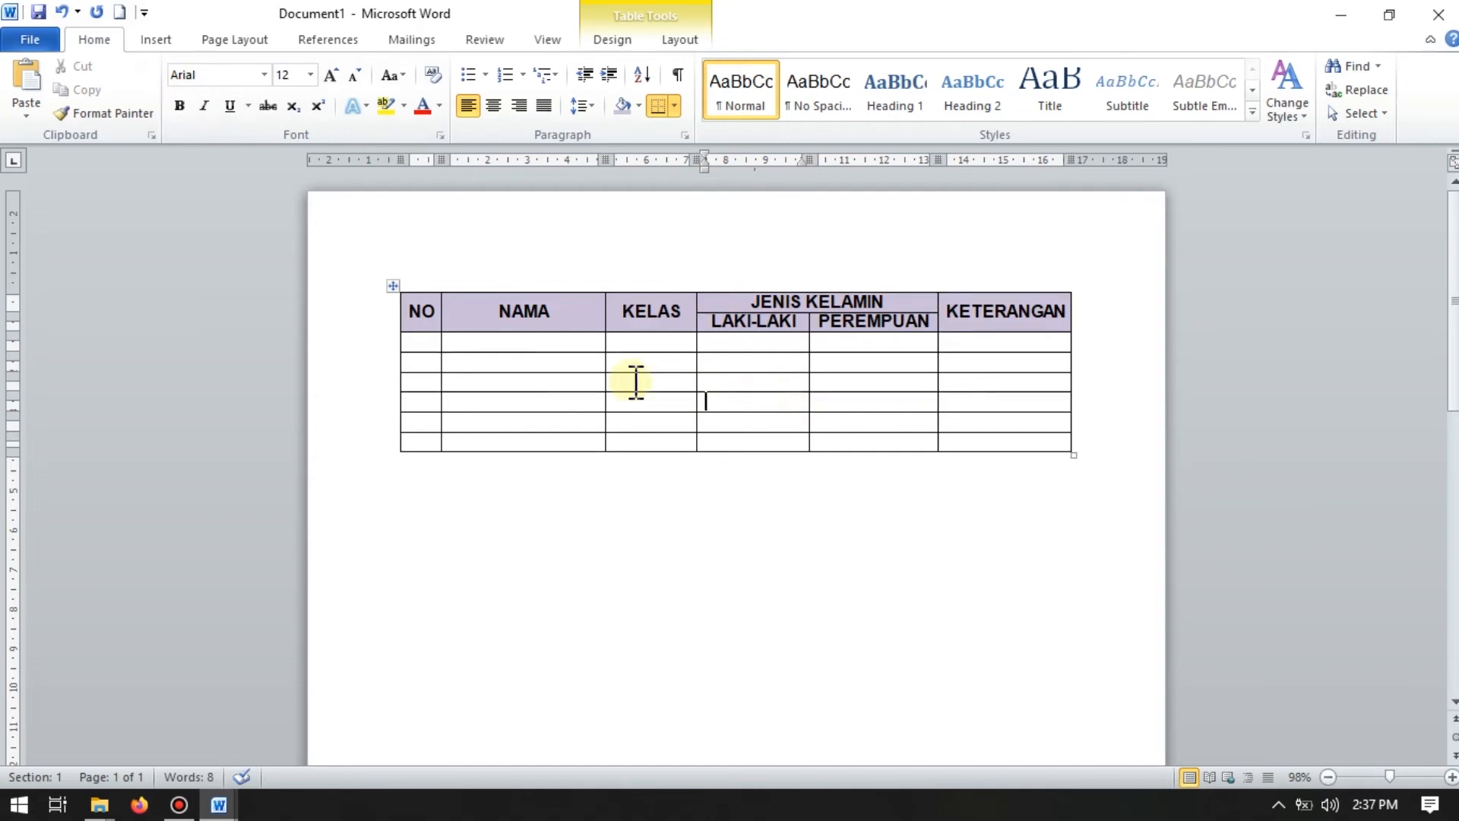
# Step: Number the six empty rows 1 to 6 in the NO column
pyautogui.click(421, 347)
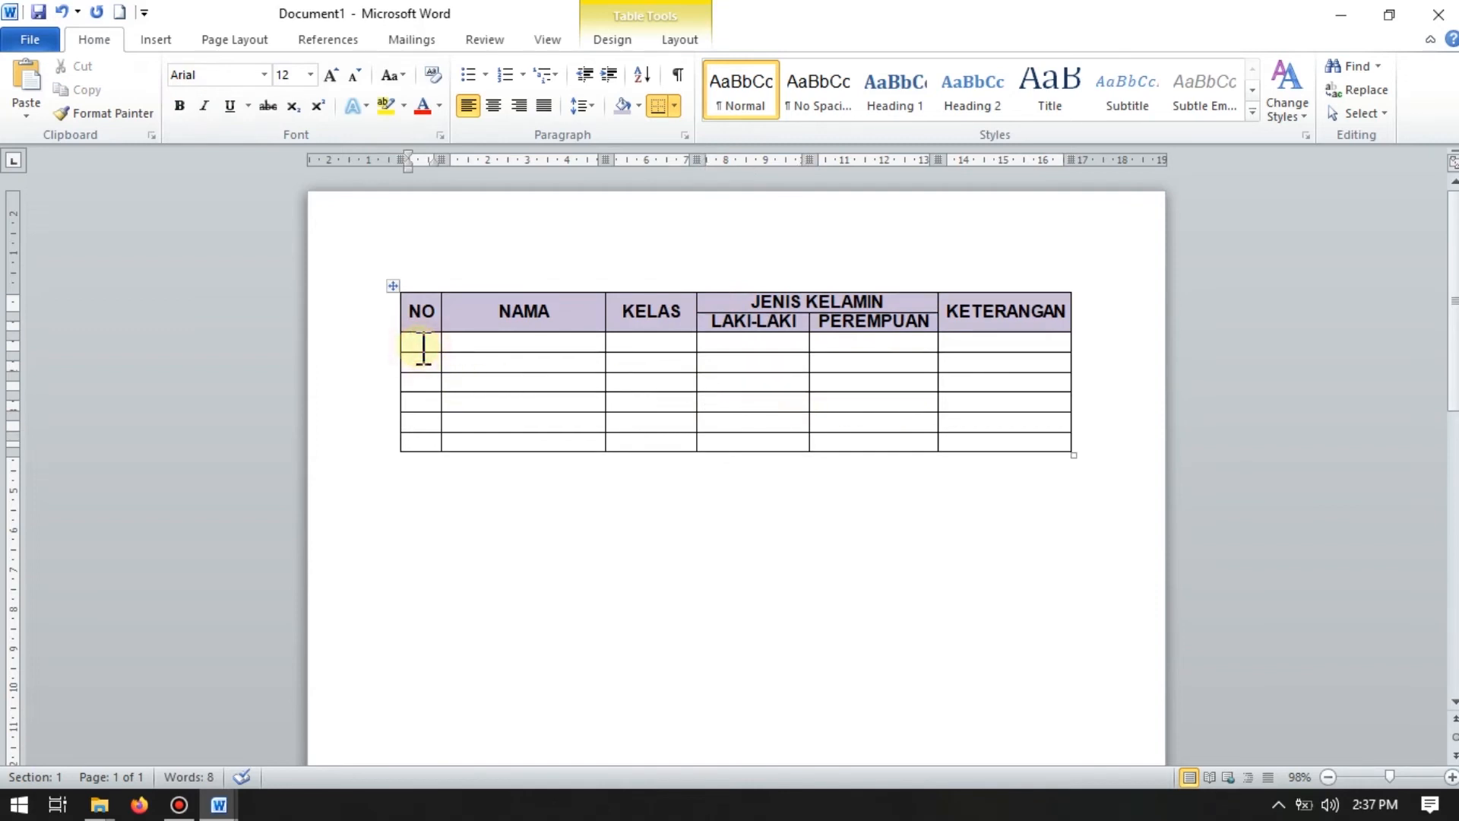
pyautogui.write('1')
pyautogui.press('Down')
pyautogui.write('2')
pyautogui.press('Down')
pyautogui.write('3')
pyautogui.press('Down')
pyautogui.write('4')
pyautogui.press('Down')
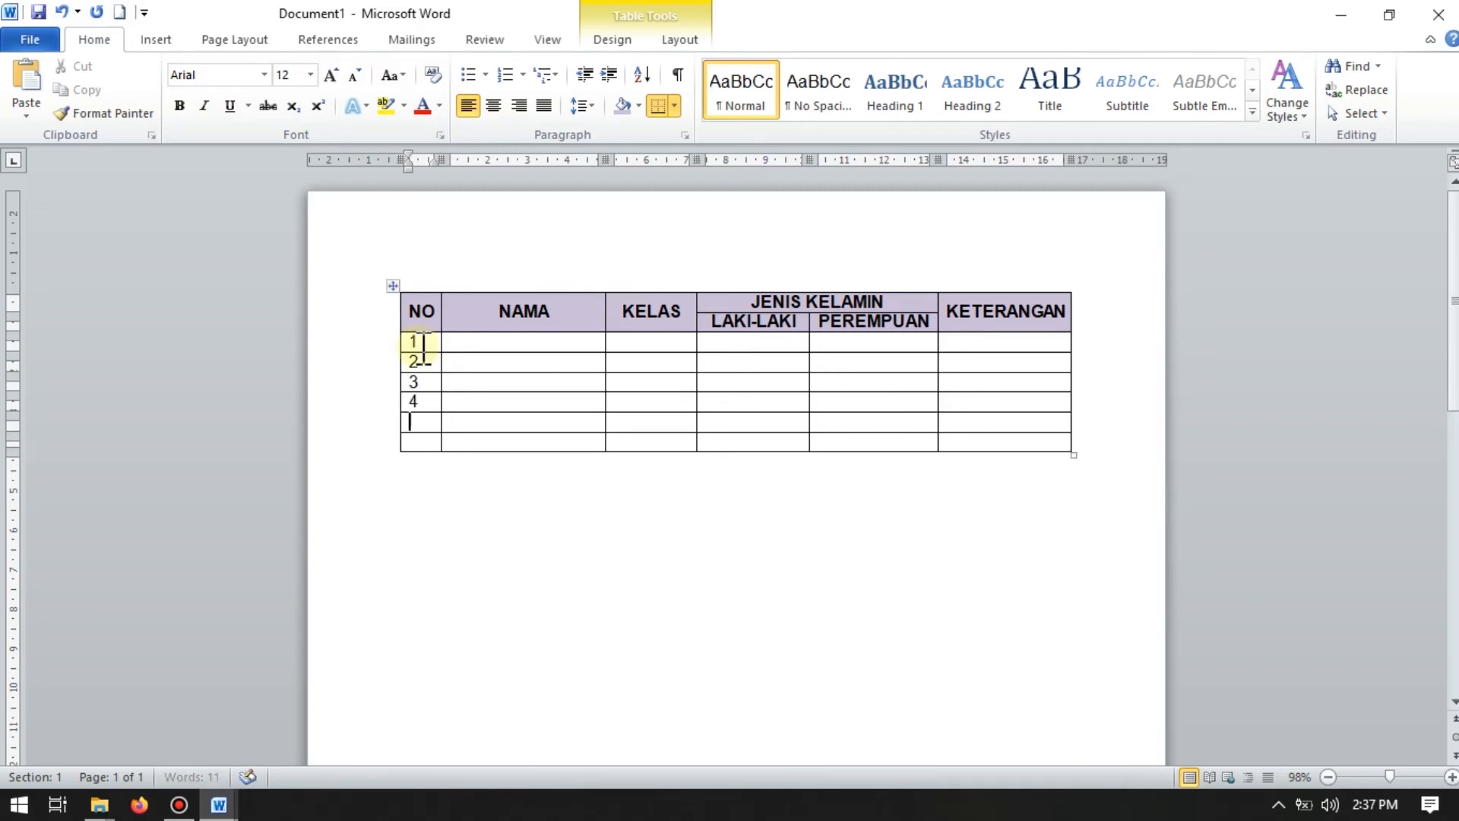
pyautogui.press('Down')
pyautogui.write('6')
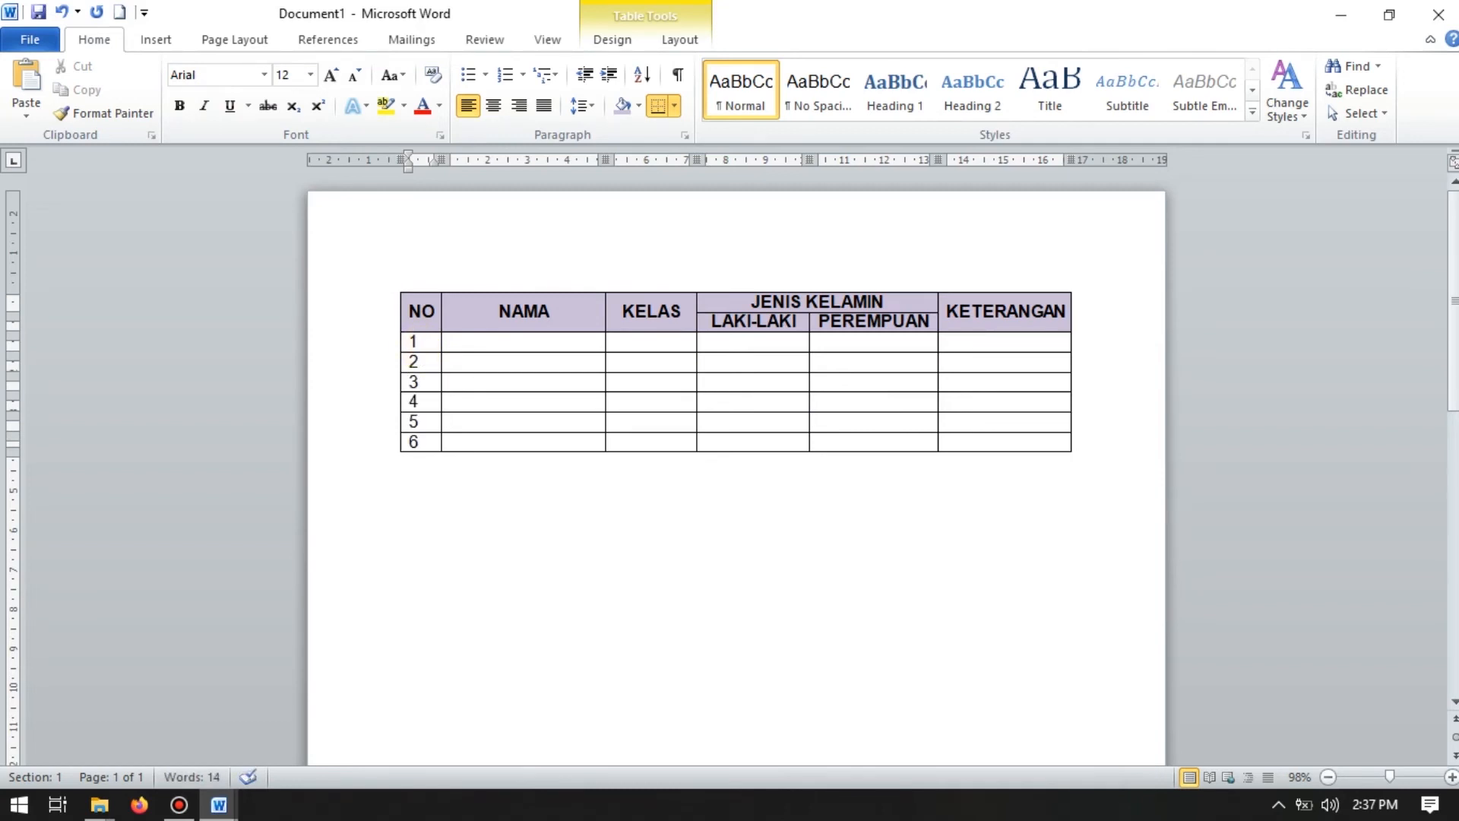
# Step: Insert an empty row below row 6 of the table
pyautogui.click(528, 445)
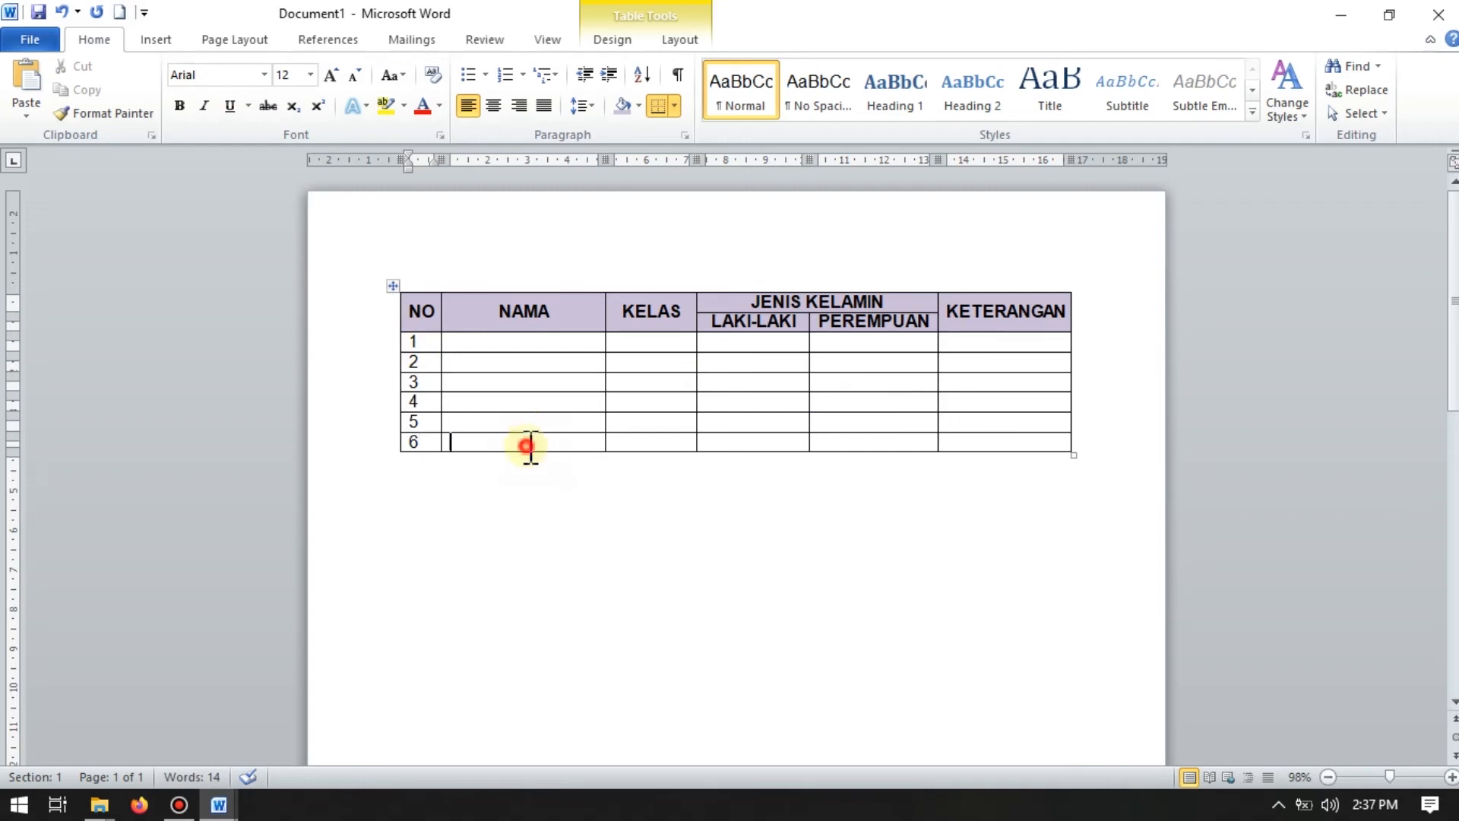
pyautogui.click(418, 465)
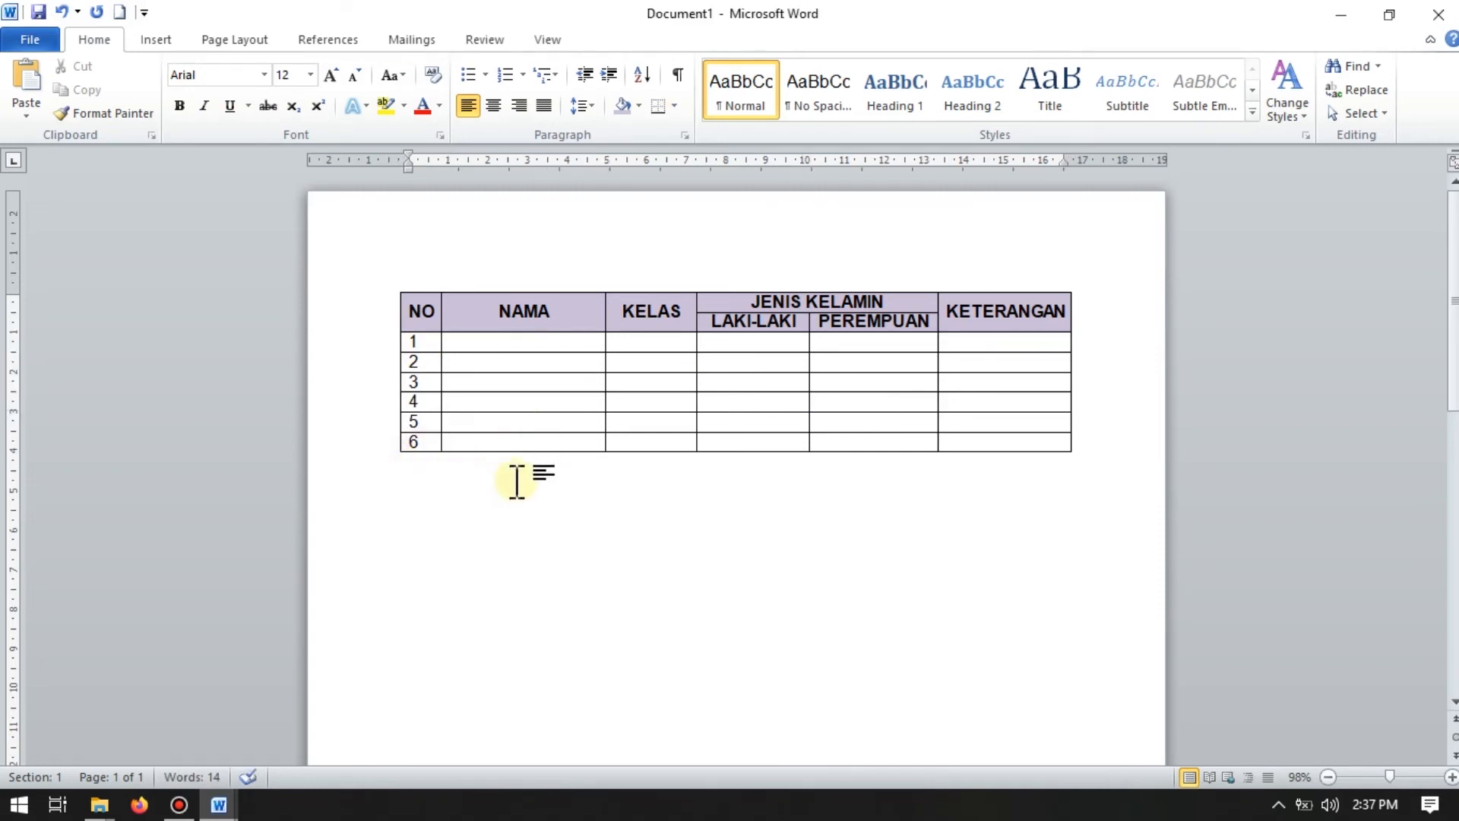
pyautogui.click(483, 441)
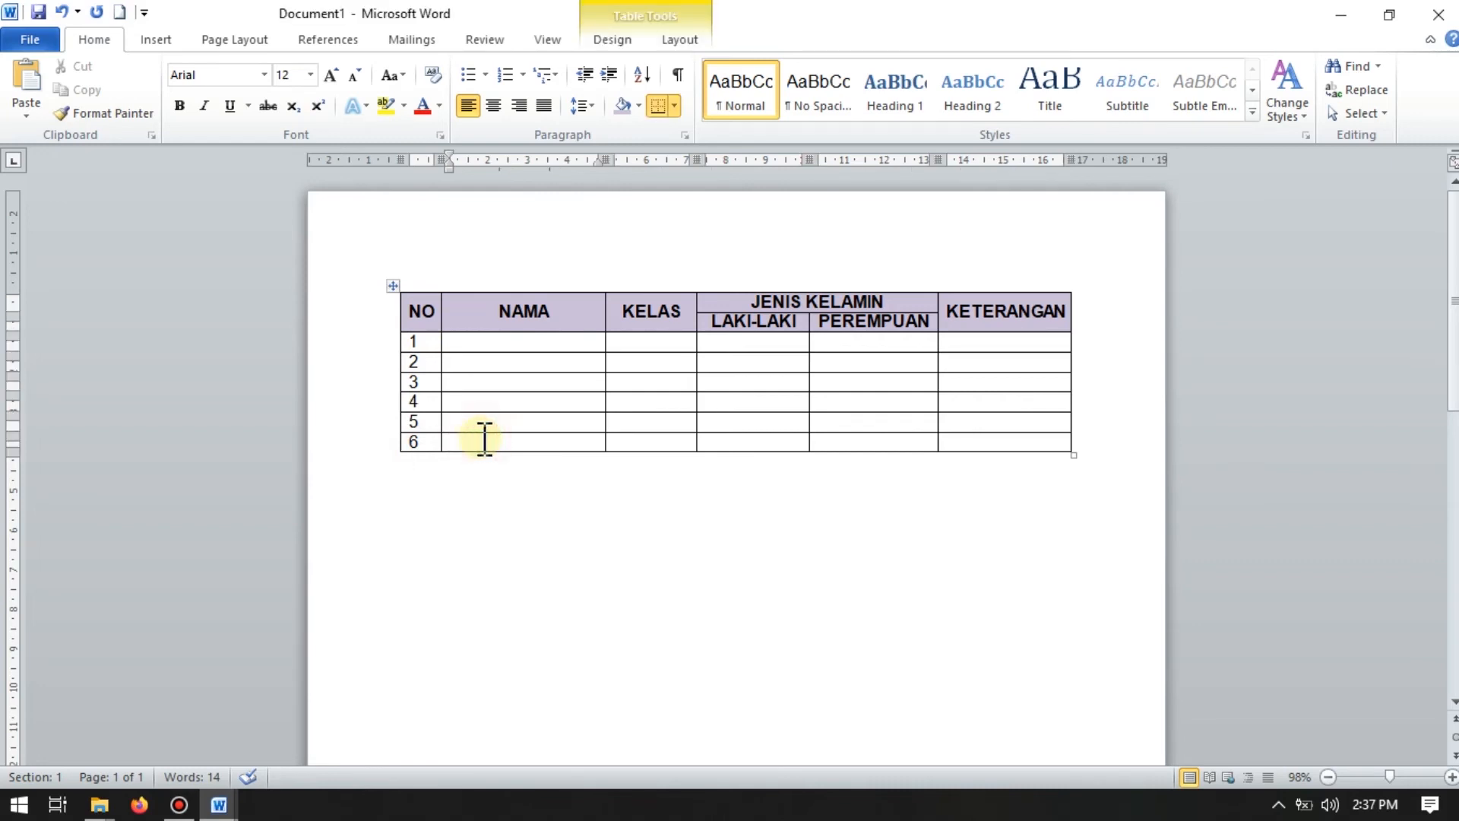
pyautogui.click(438, 441)
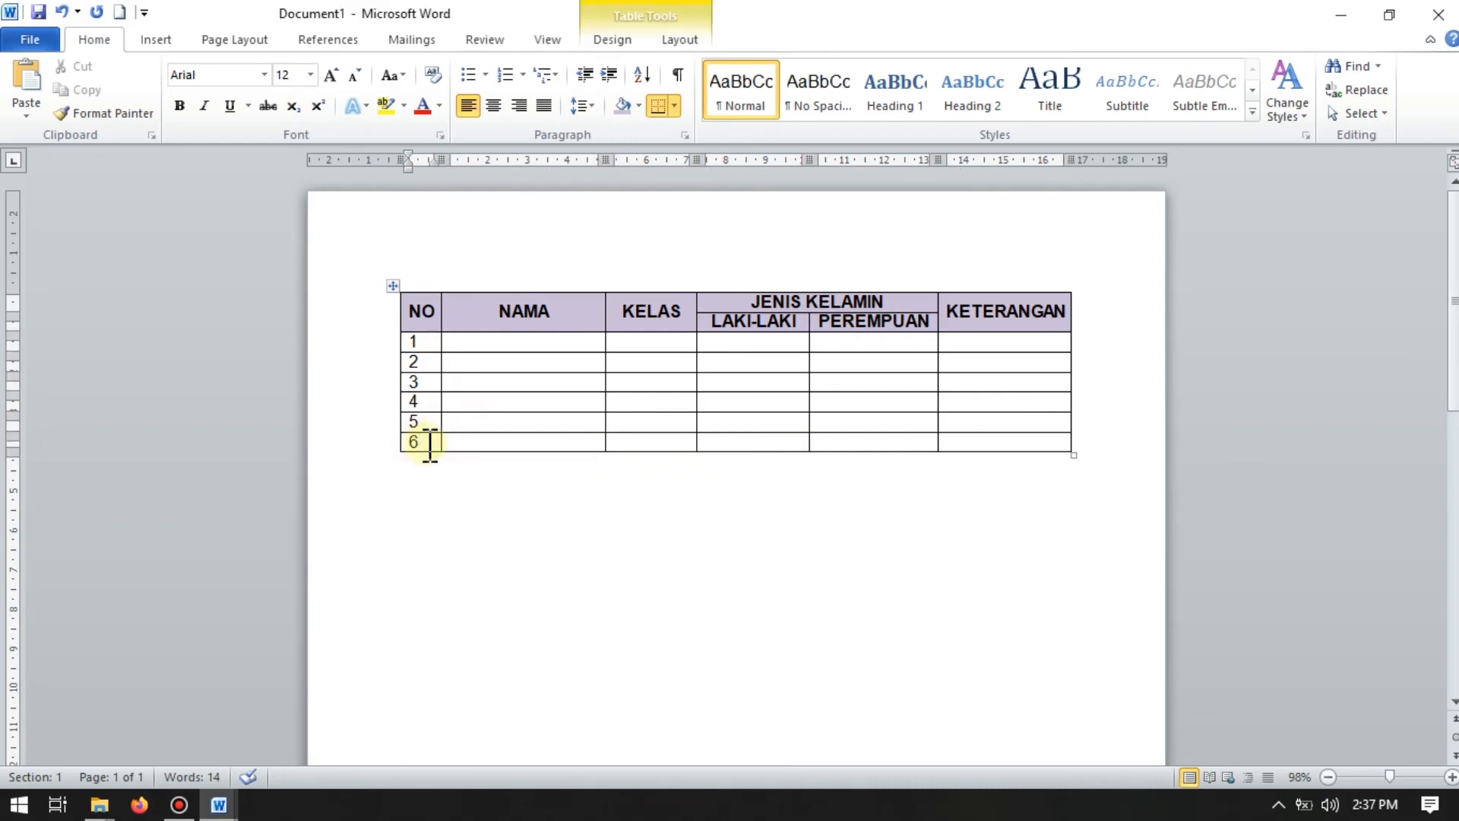
pyautogui.rightClick(427, 444)
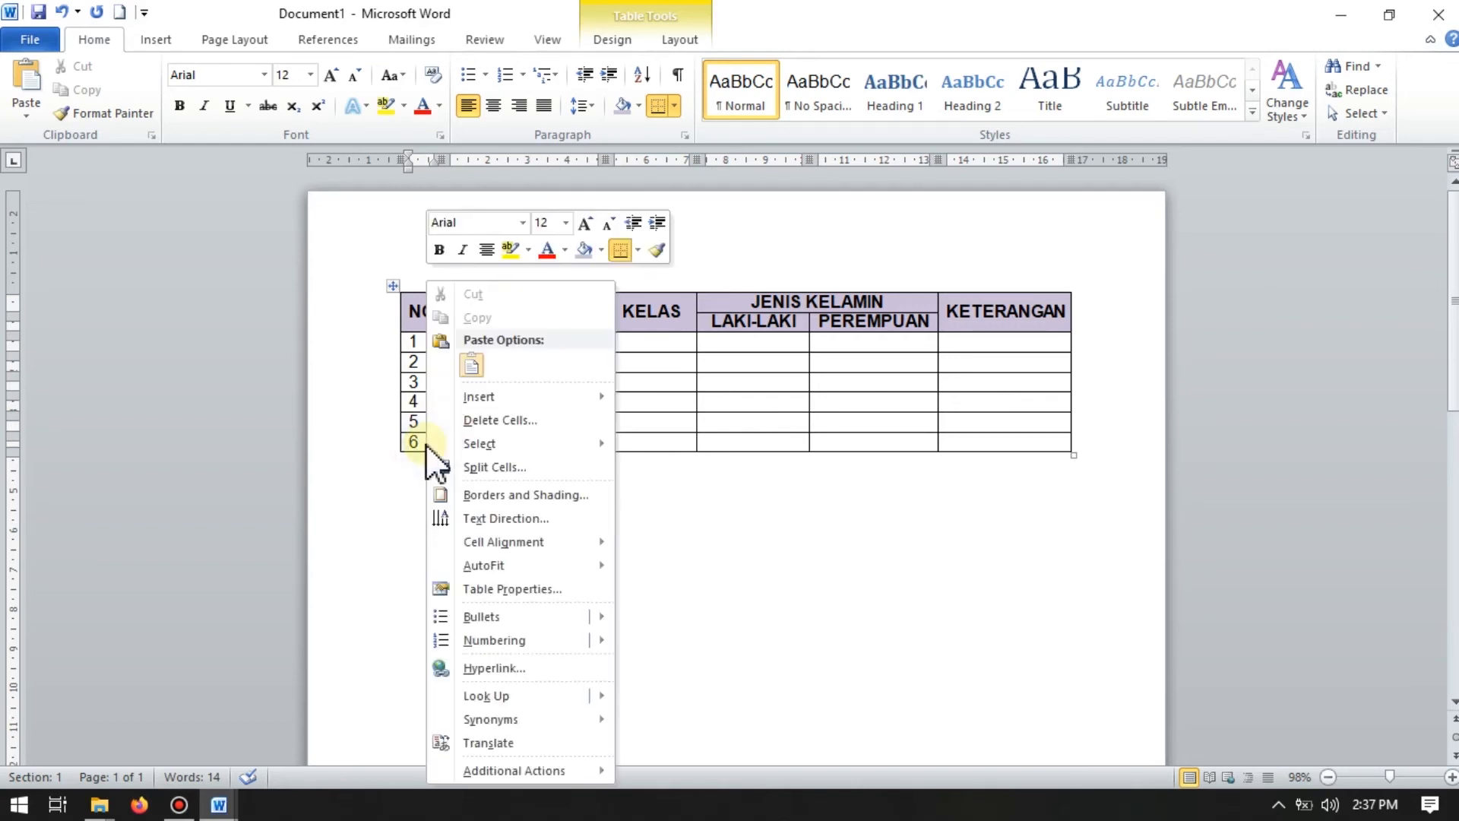
pyautogui.moveTo(501, 398)
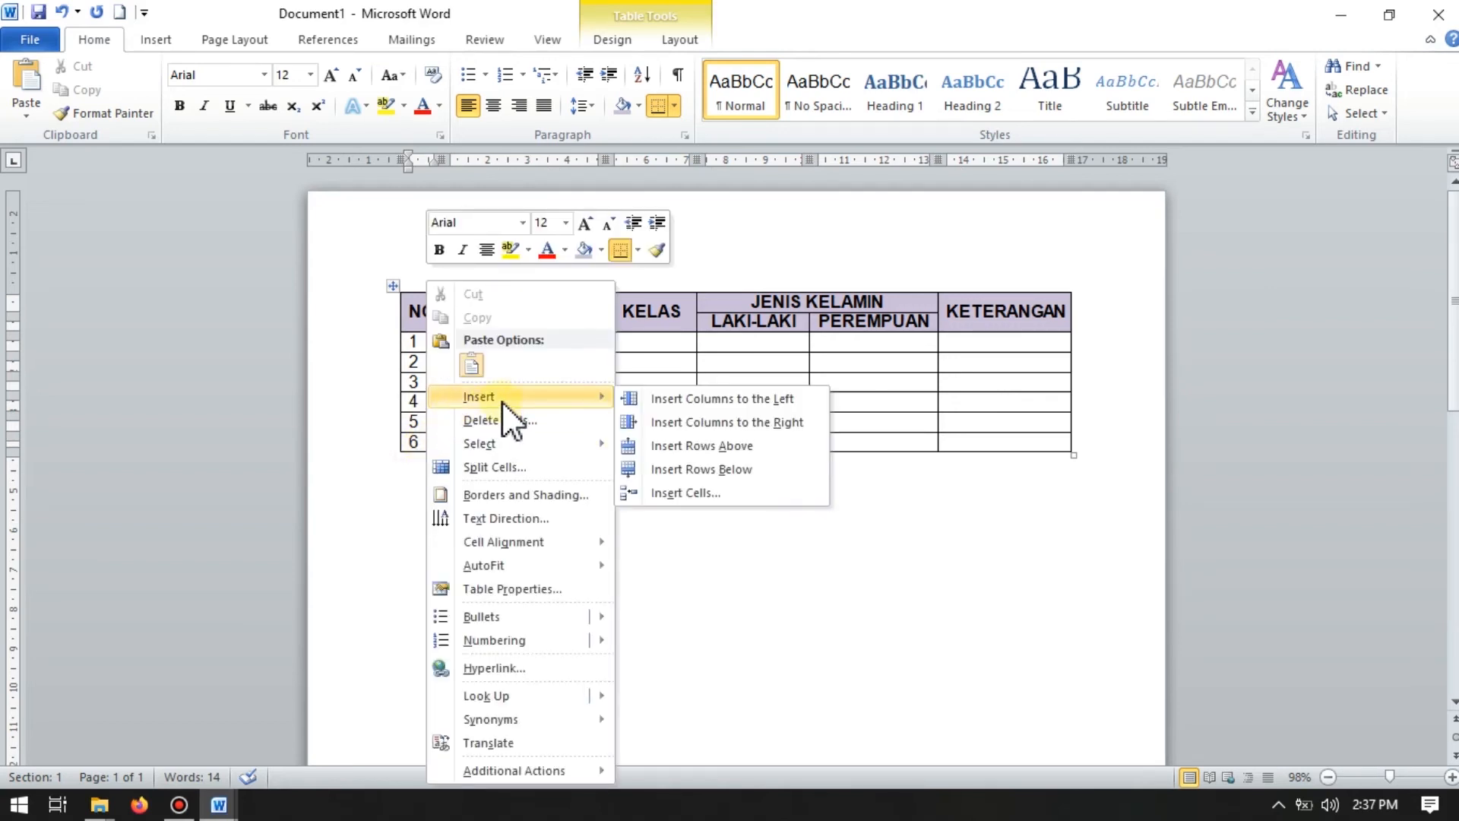
pyautogui.click(703, 469)
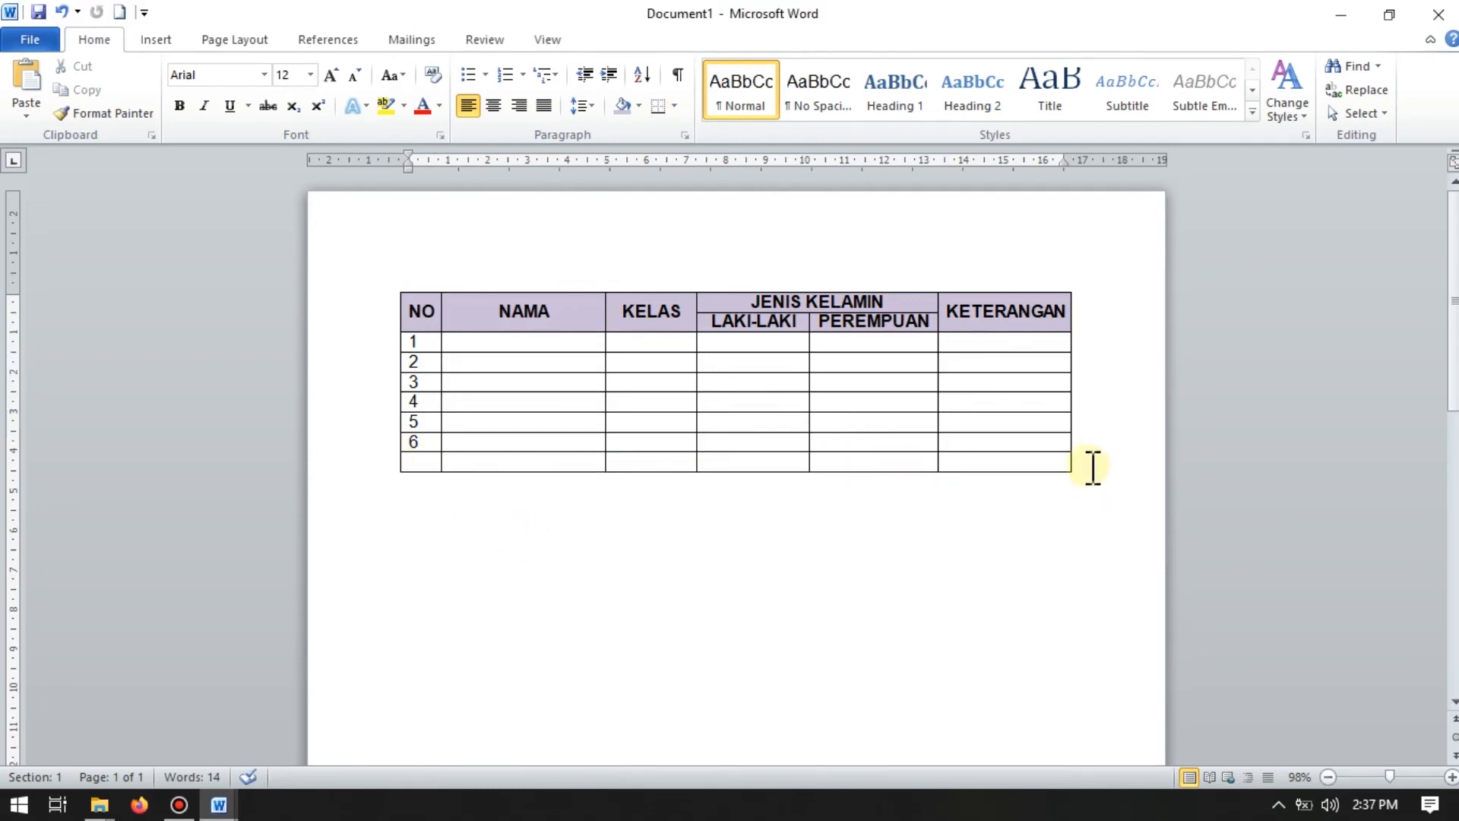
# Step: Add two more empty rows at the end of the table
pyautogui.click(1092, 461)
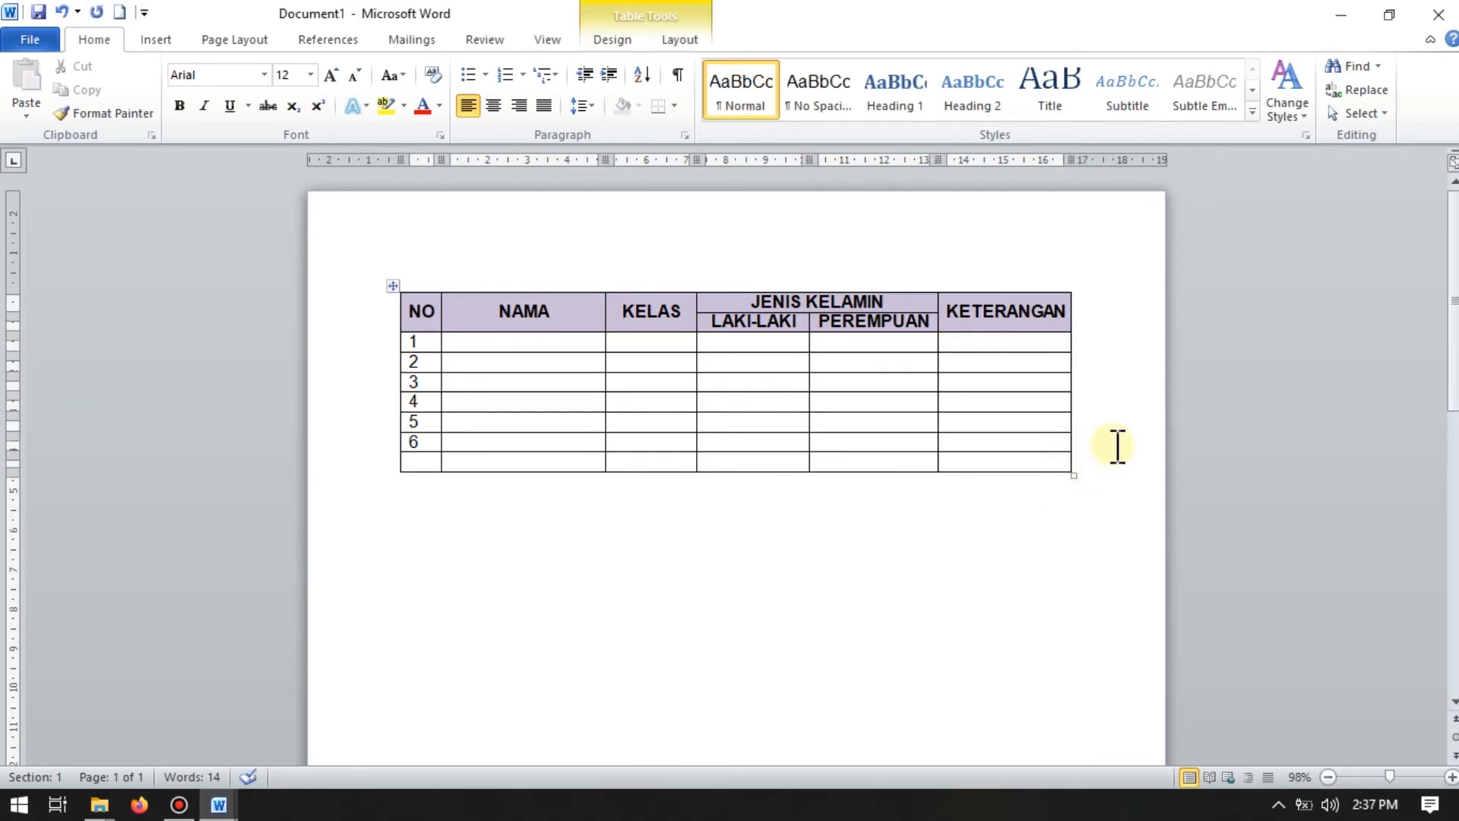
pyautogui.press('Return')
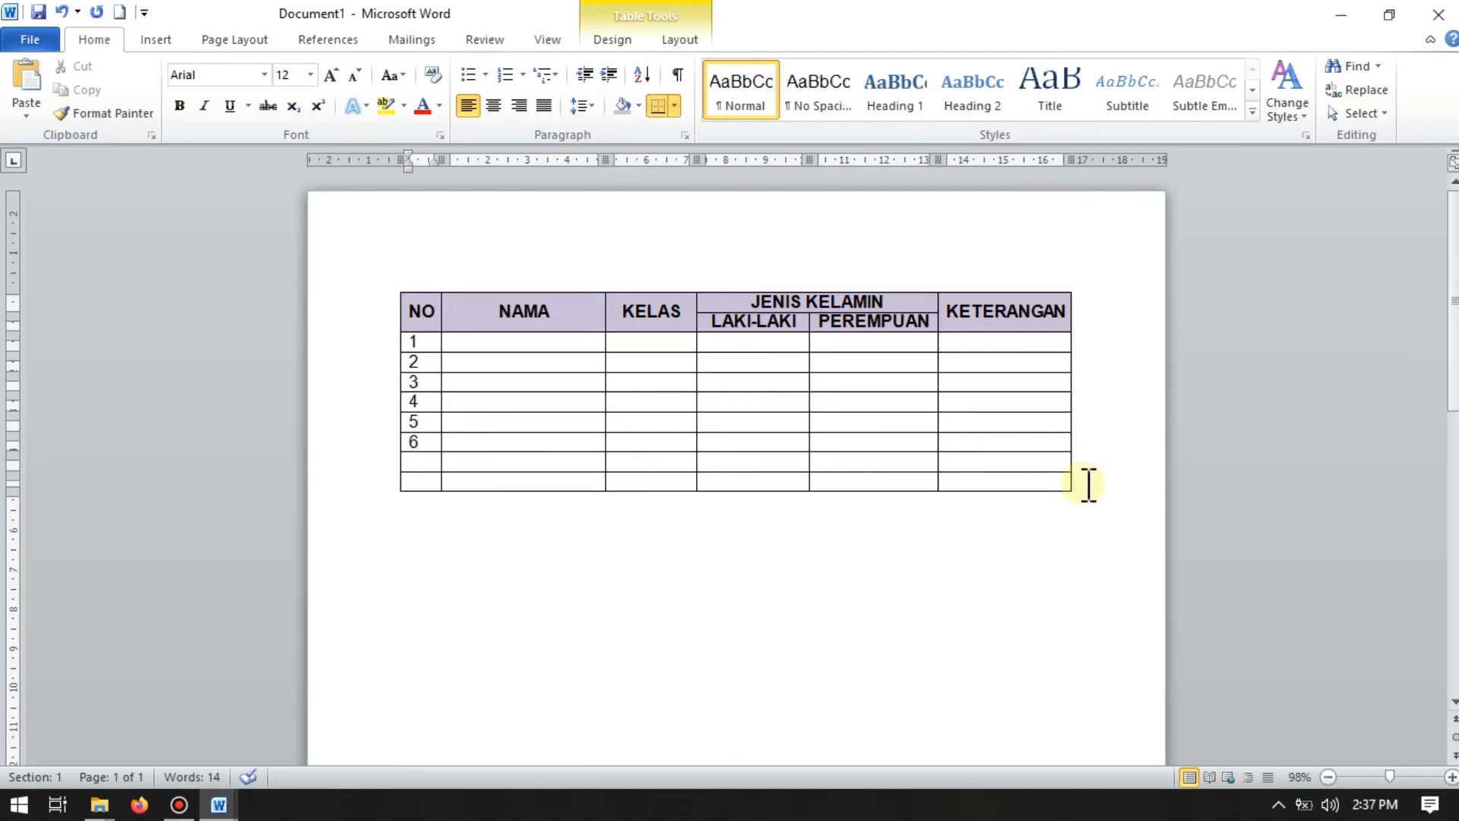
pyautogui.click(1088, 484)
pyautogui.press('Return')
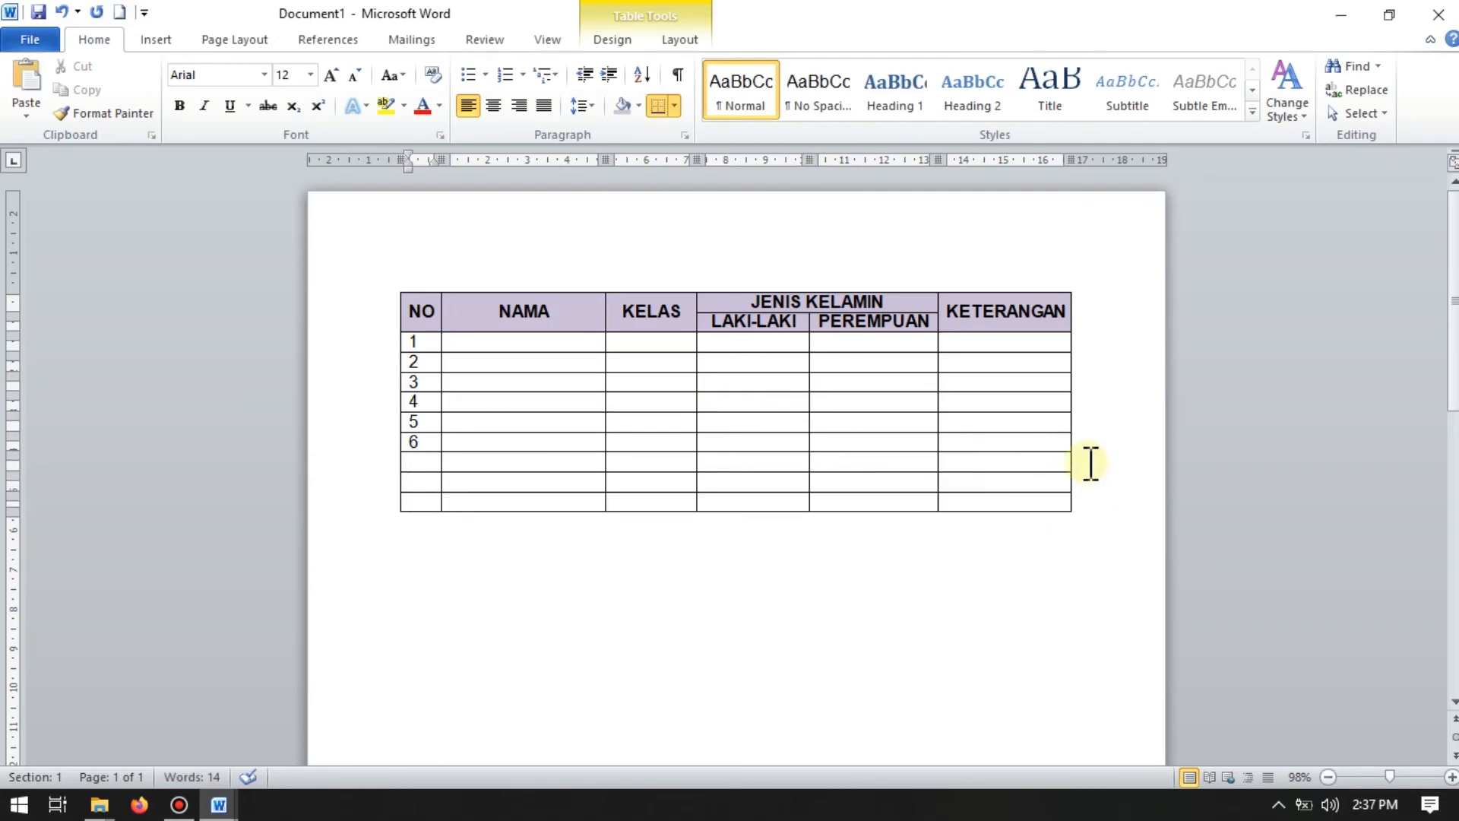
# Step: Number the three new rows 7, 8 and 9 in the NO column
pyautogui.click(423, 465)
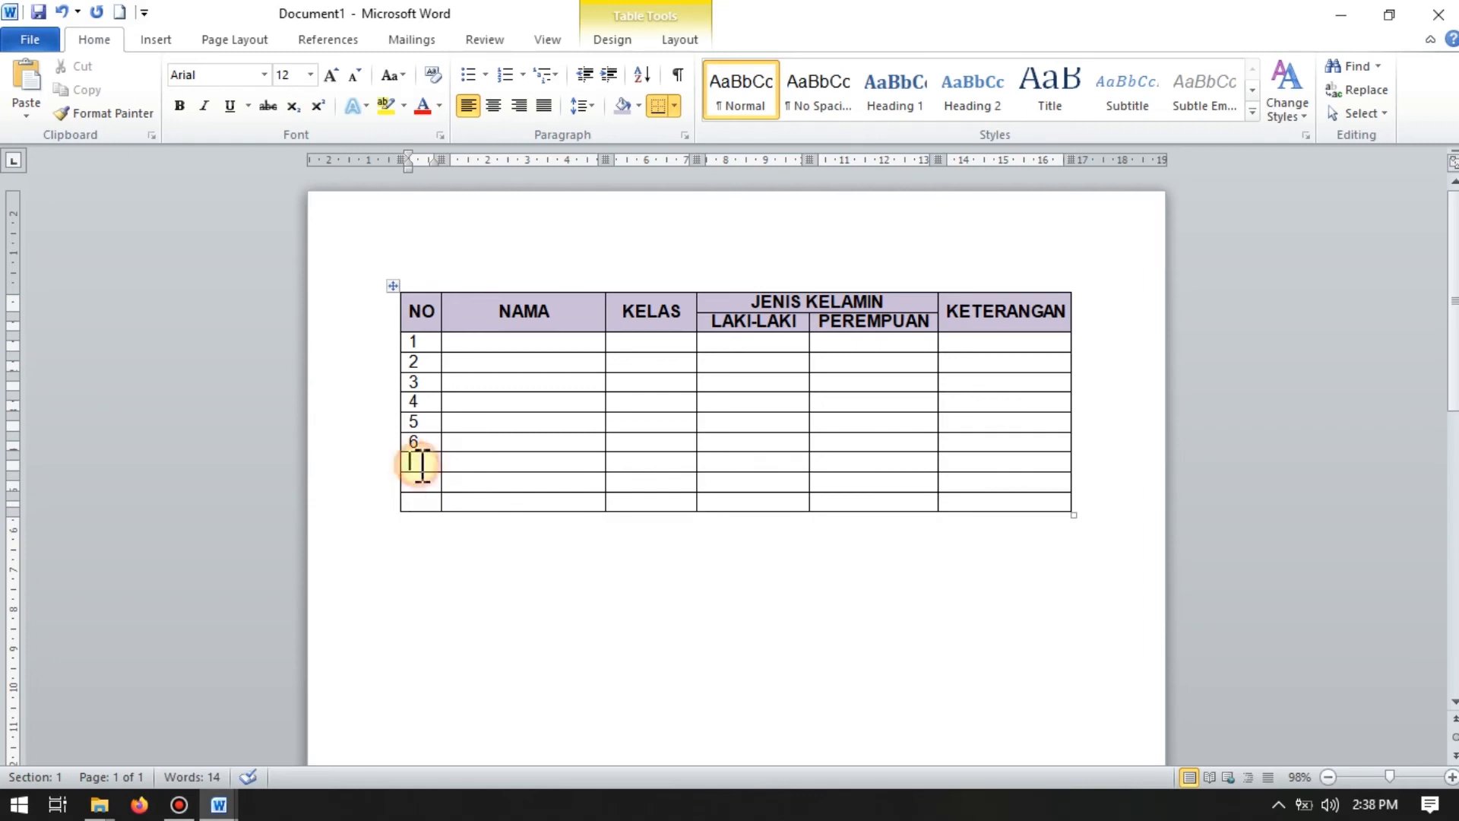
pyautogui.write('7 ')
pyautogui.write('8')
pyautogui.press('Down')
pyautogui.write('9')
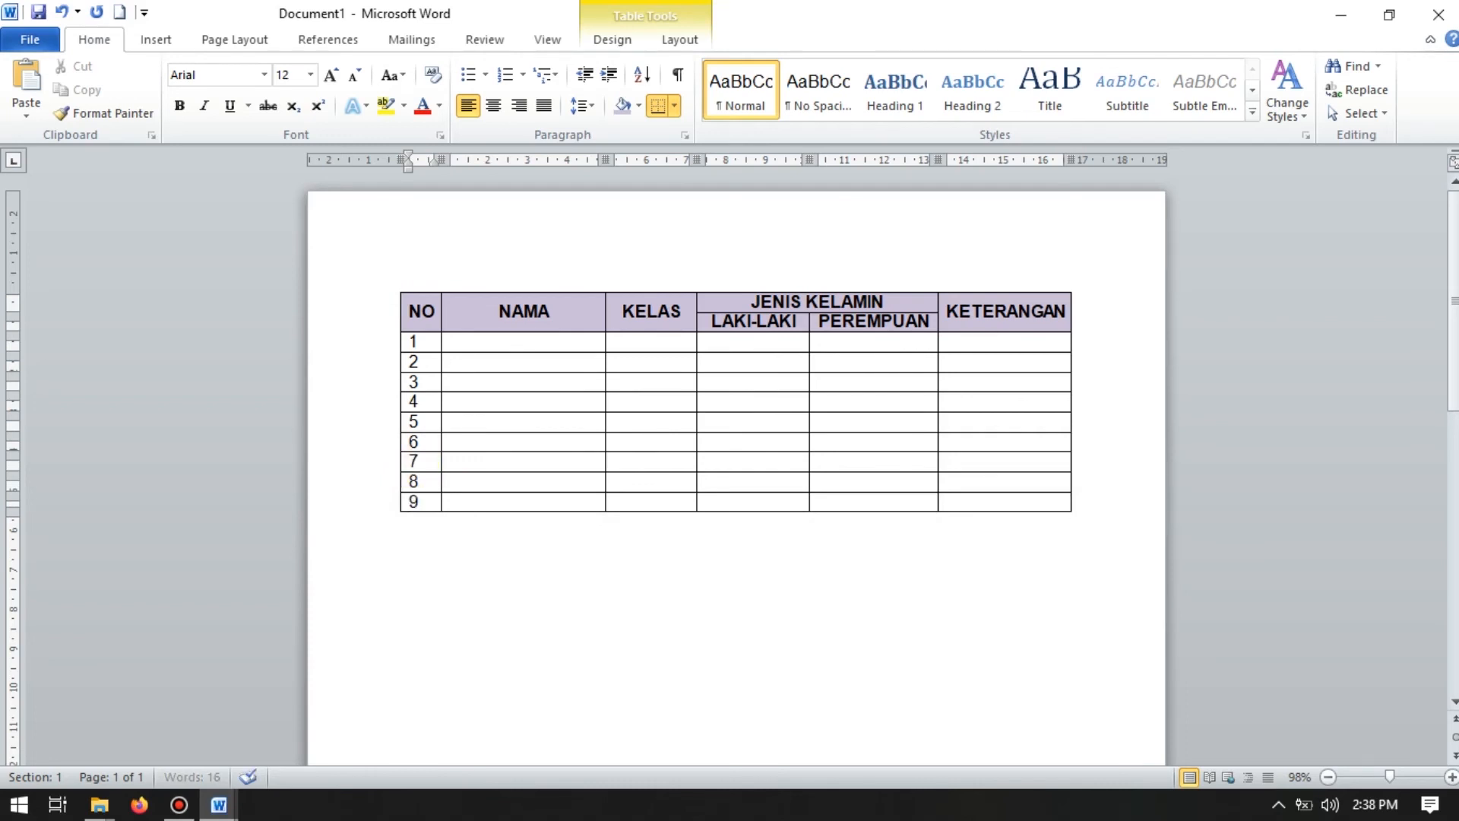
pyautogui.press('Down')
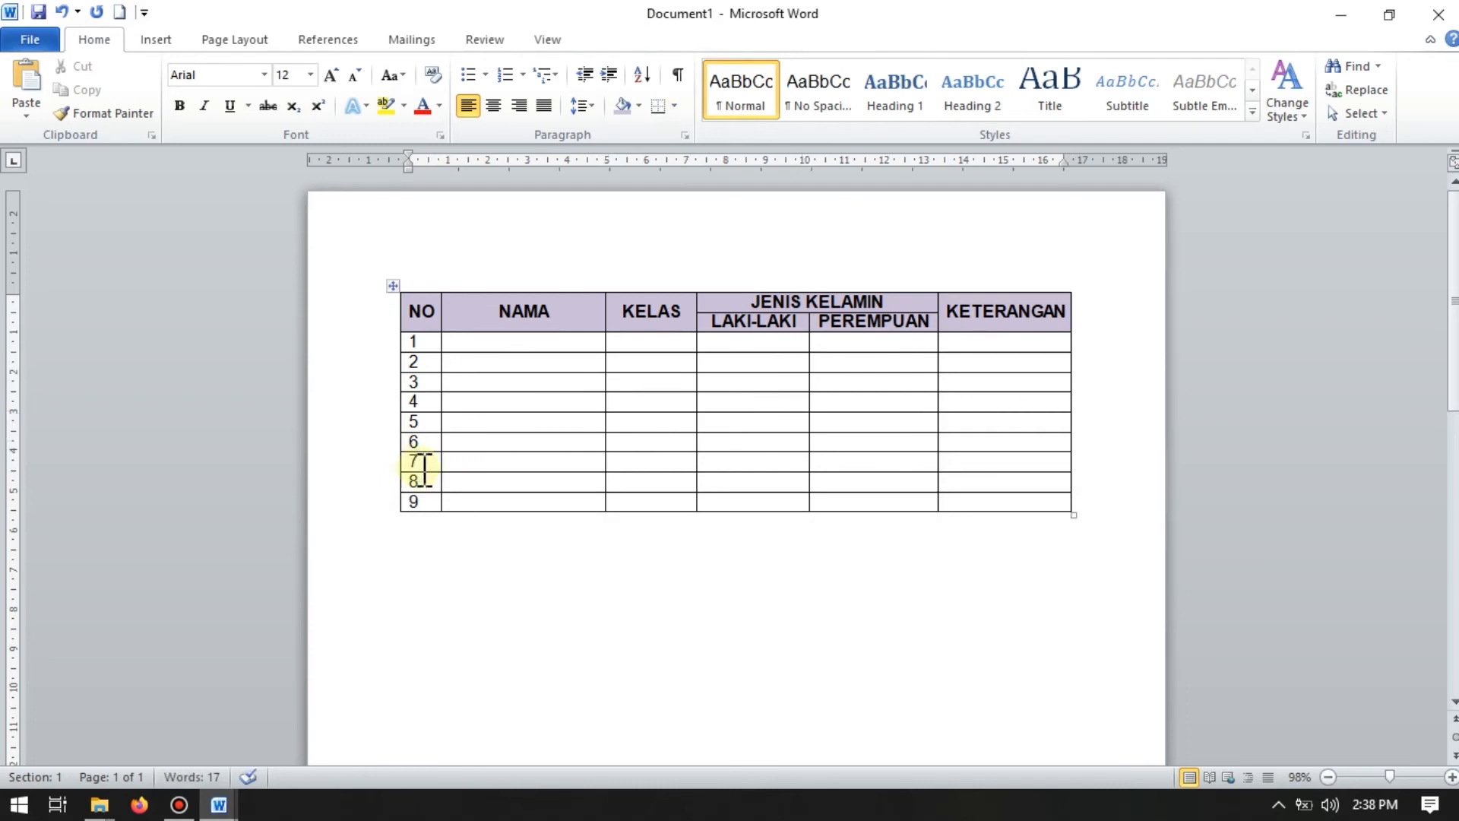
# Step: Add another row after row 9 and number it 10
pyautogui.click(1095, 506)
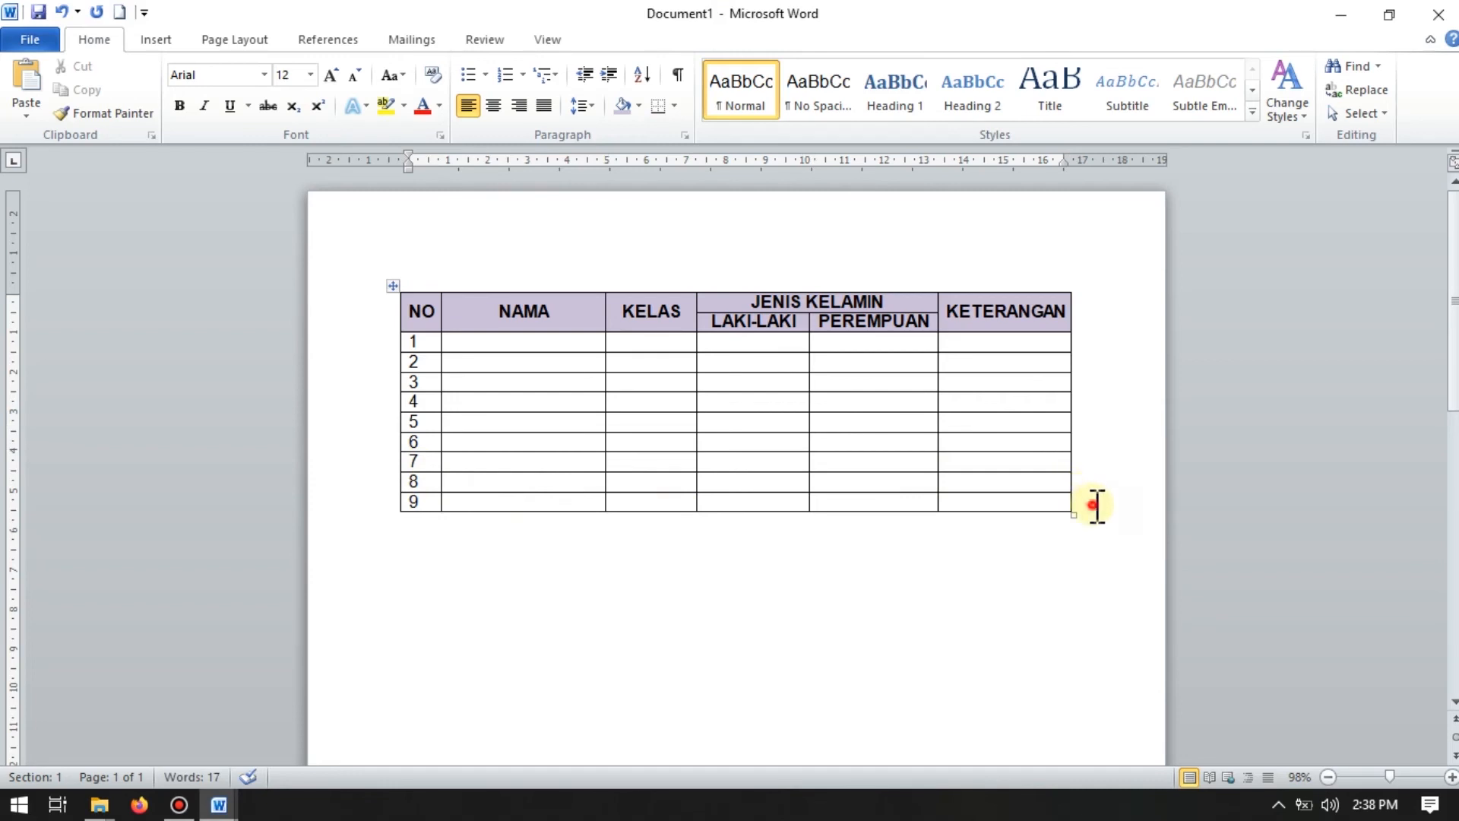
pyautogui.press('Return')
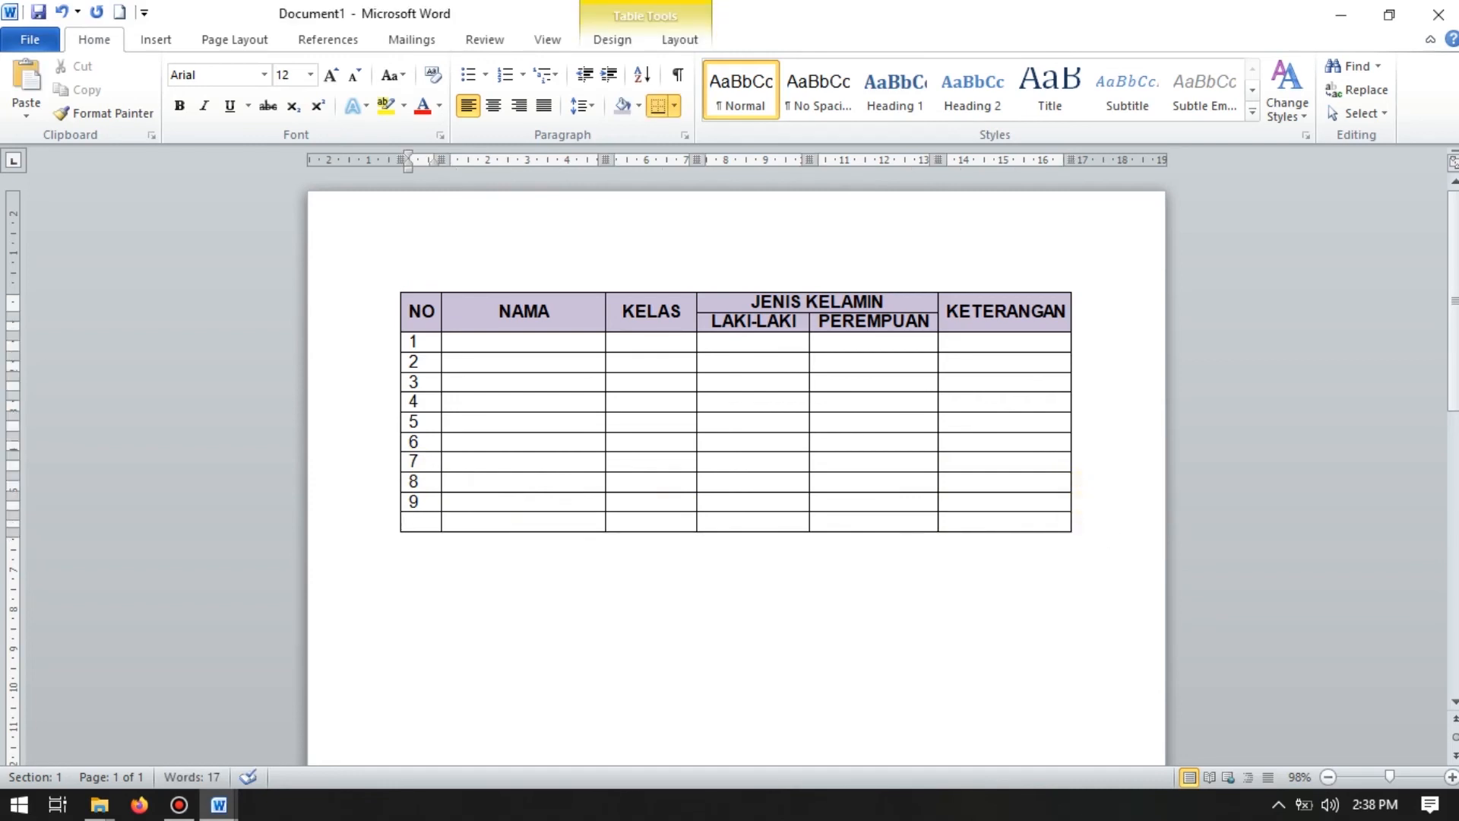
pyautogui.write('10')
pyautogui.press('Down')
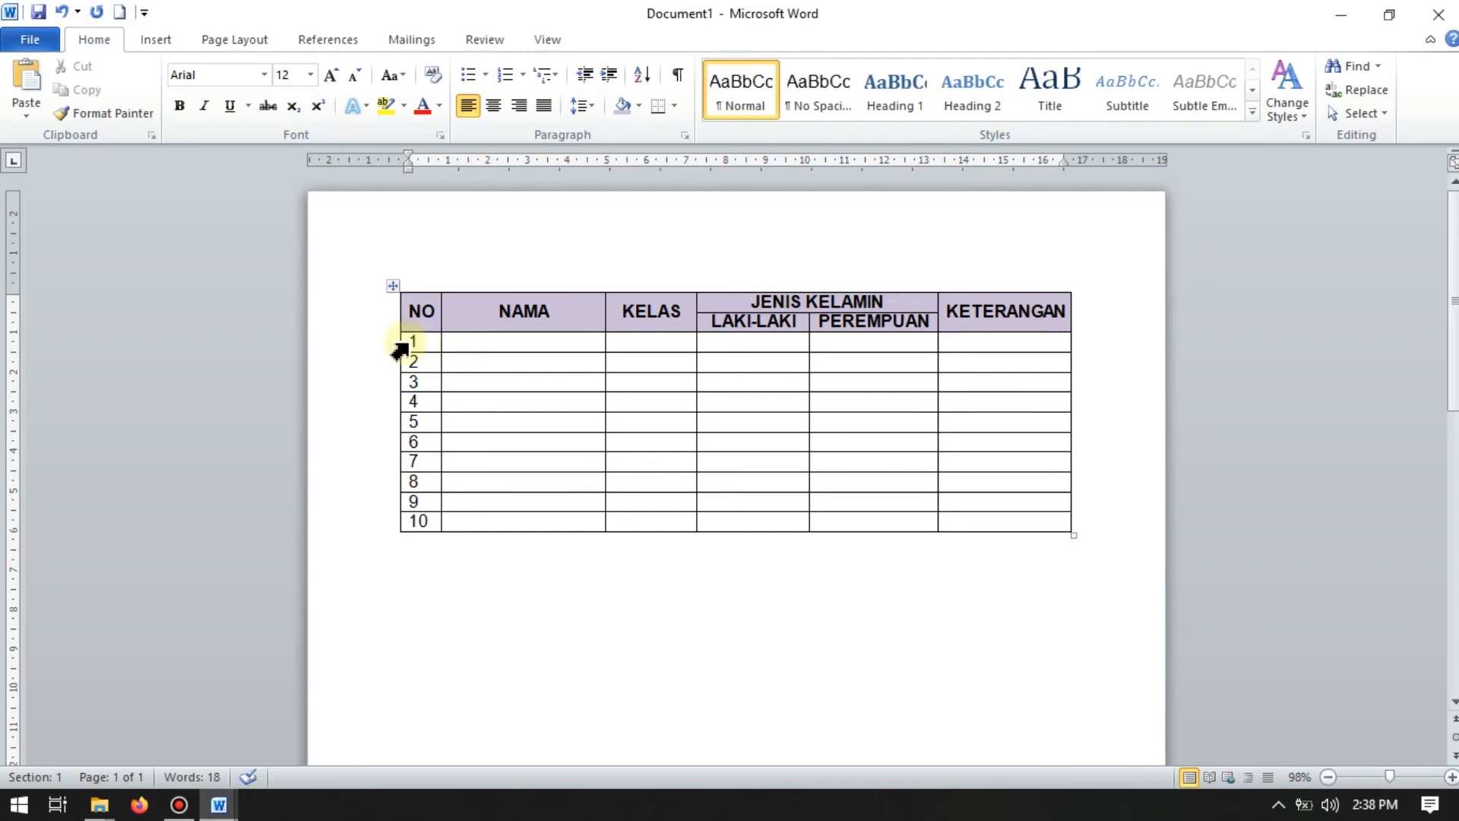
# Step: Centre the numbers 1 to 10 in the NO column horizontally and vertically in their cells
pyautogui.moveTo(400, 351); pyautogui.dragTo(416, 530)
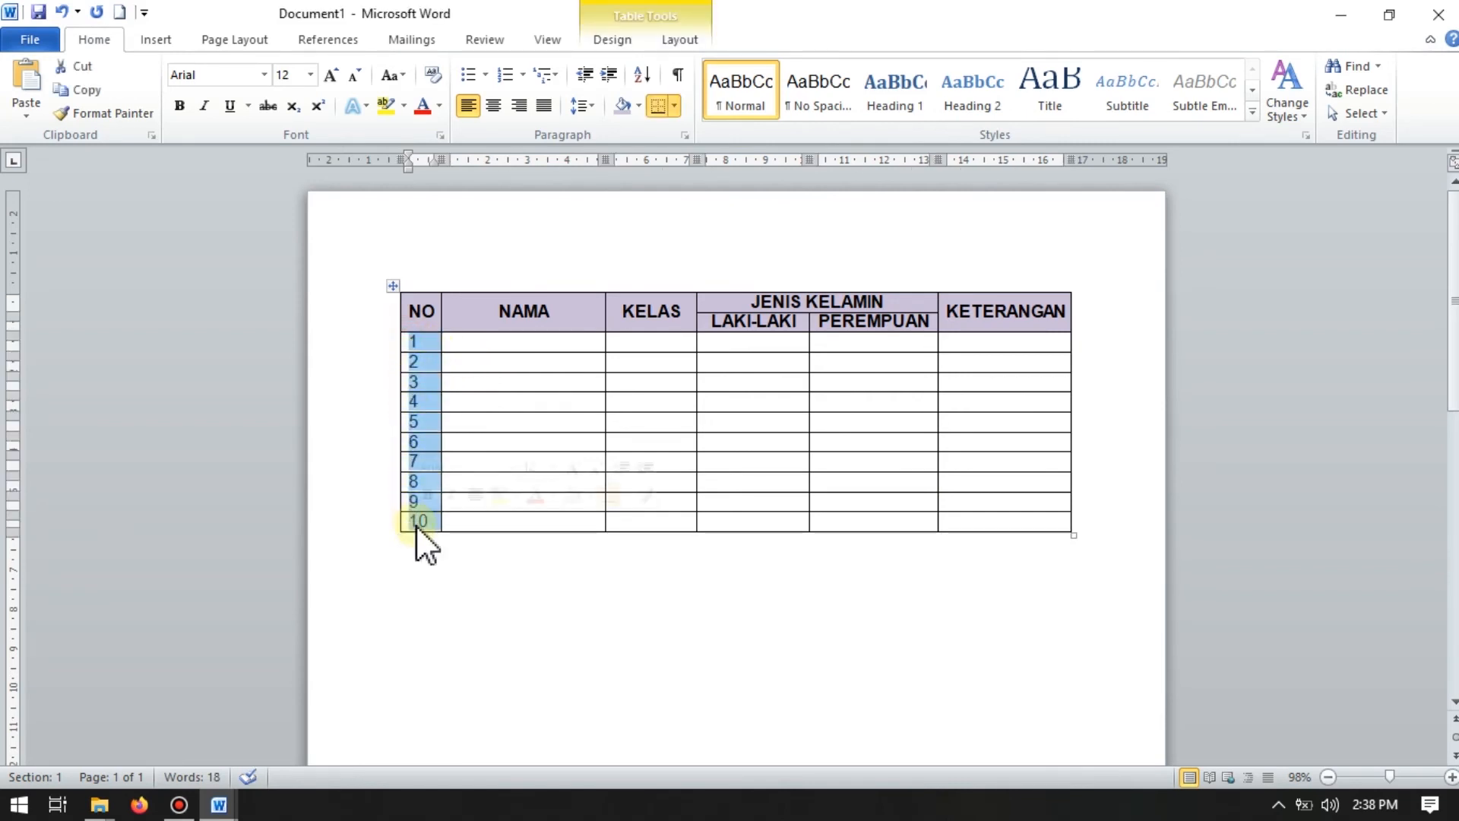
pyautogui.click(673, 40)
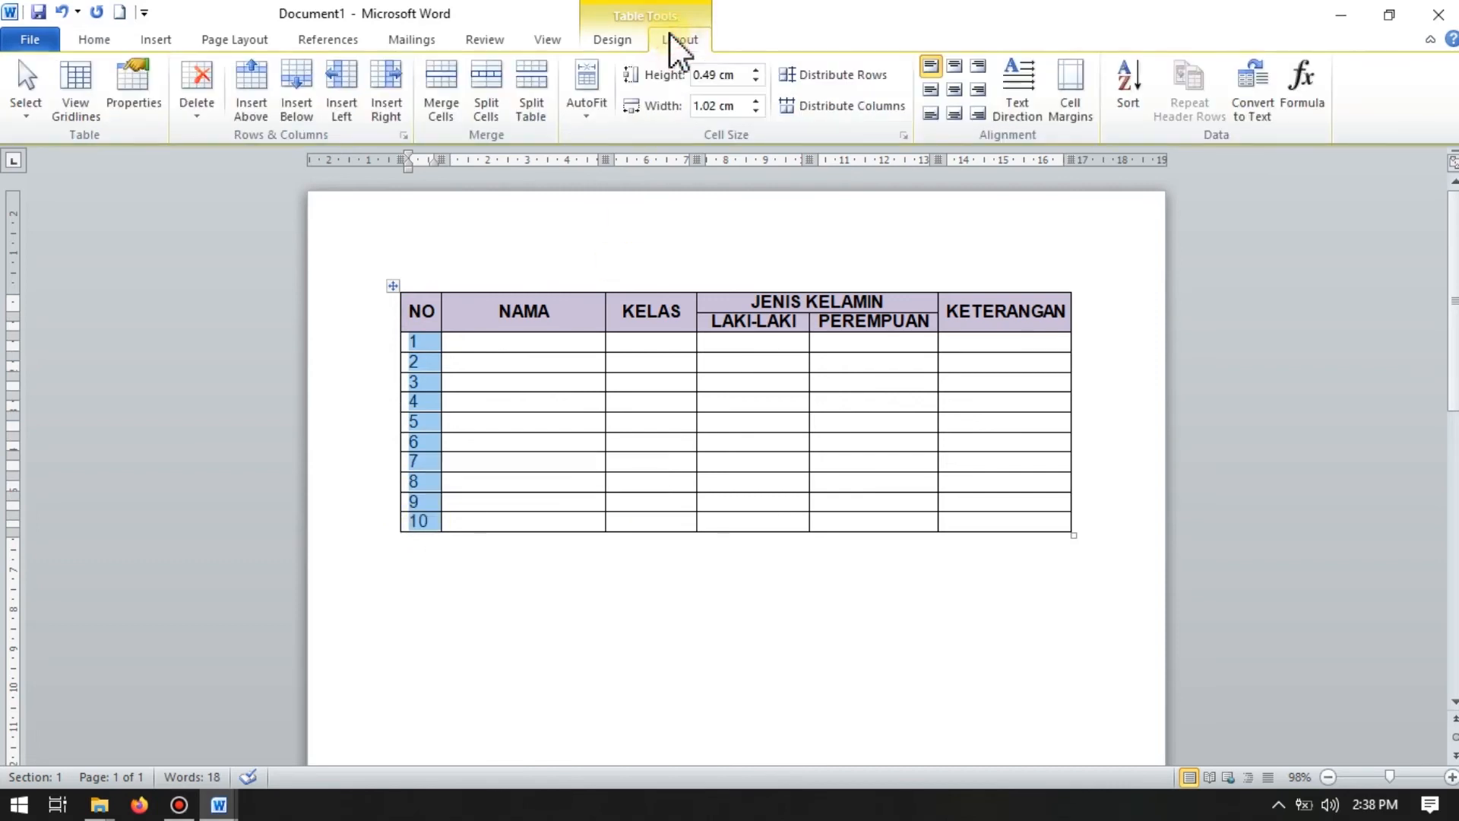
pyautogui.click(955, 90)
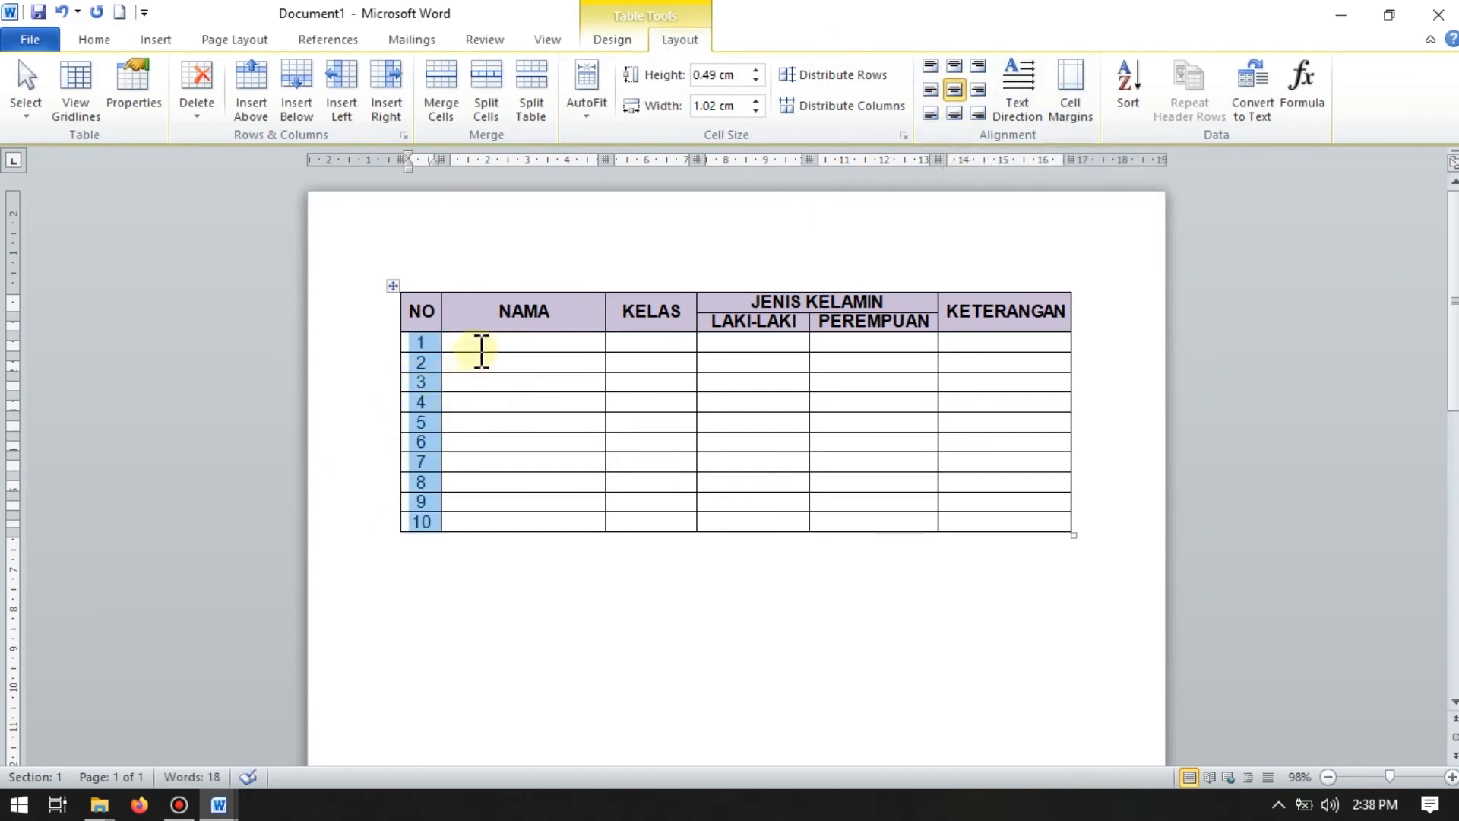
pyautogui.click(482, 351)
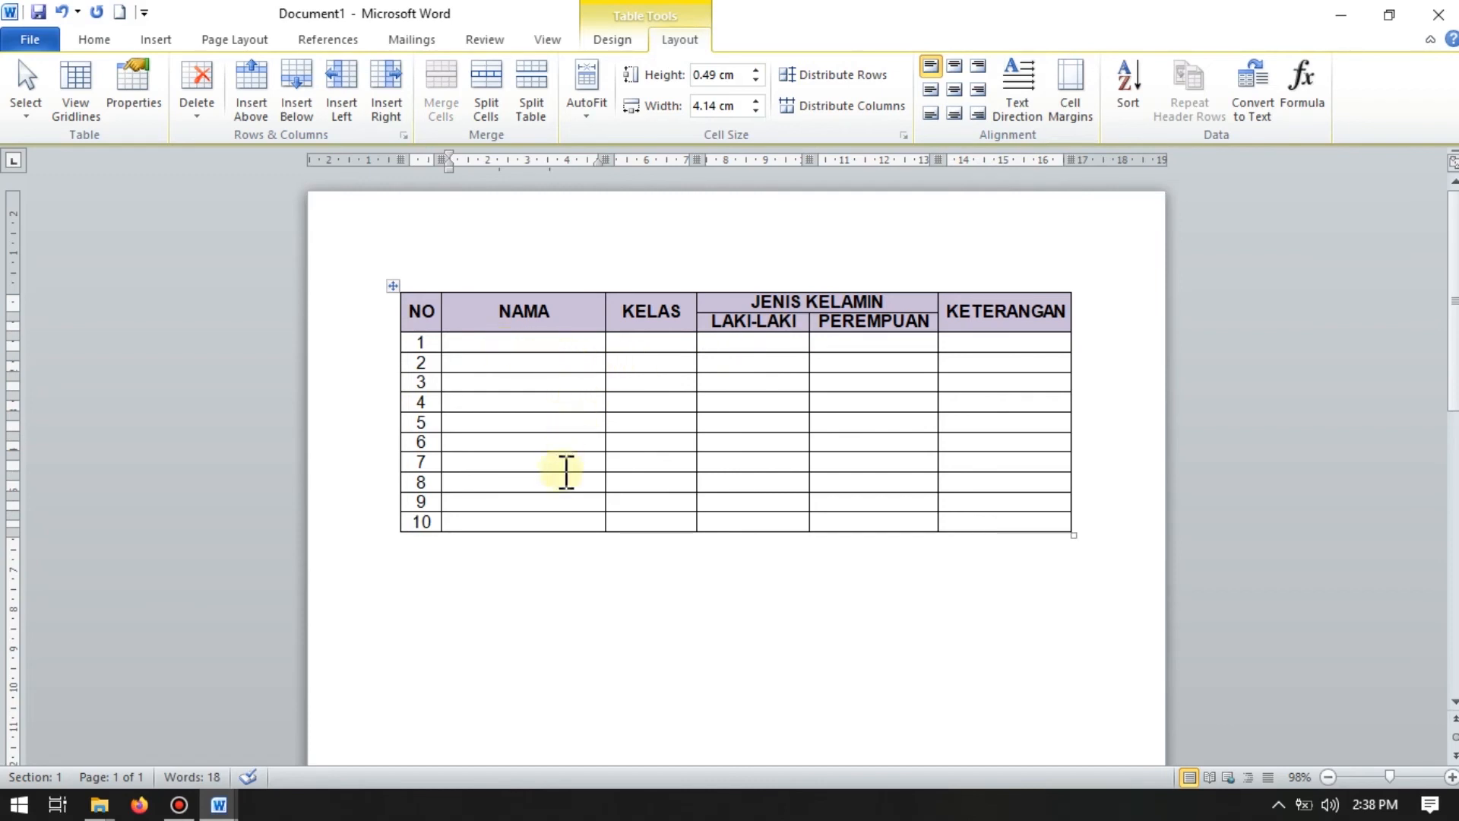
pyautogui.click(673, 358)
pyautogui.click(634, 456)
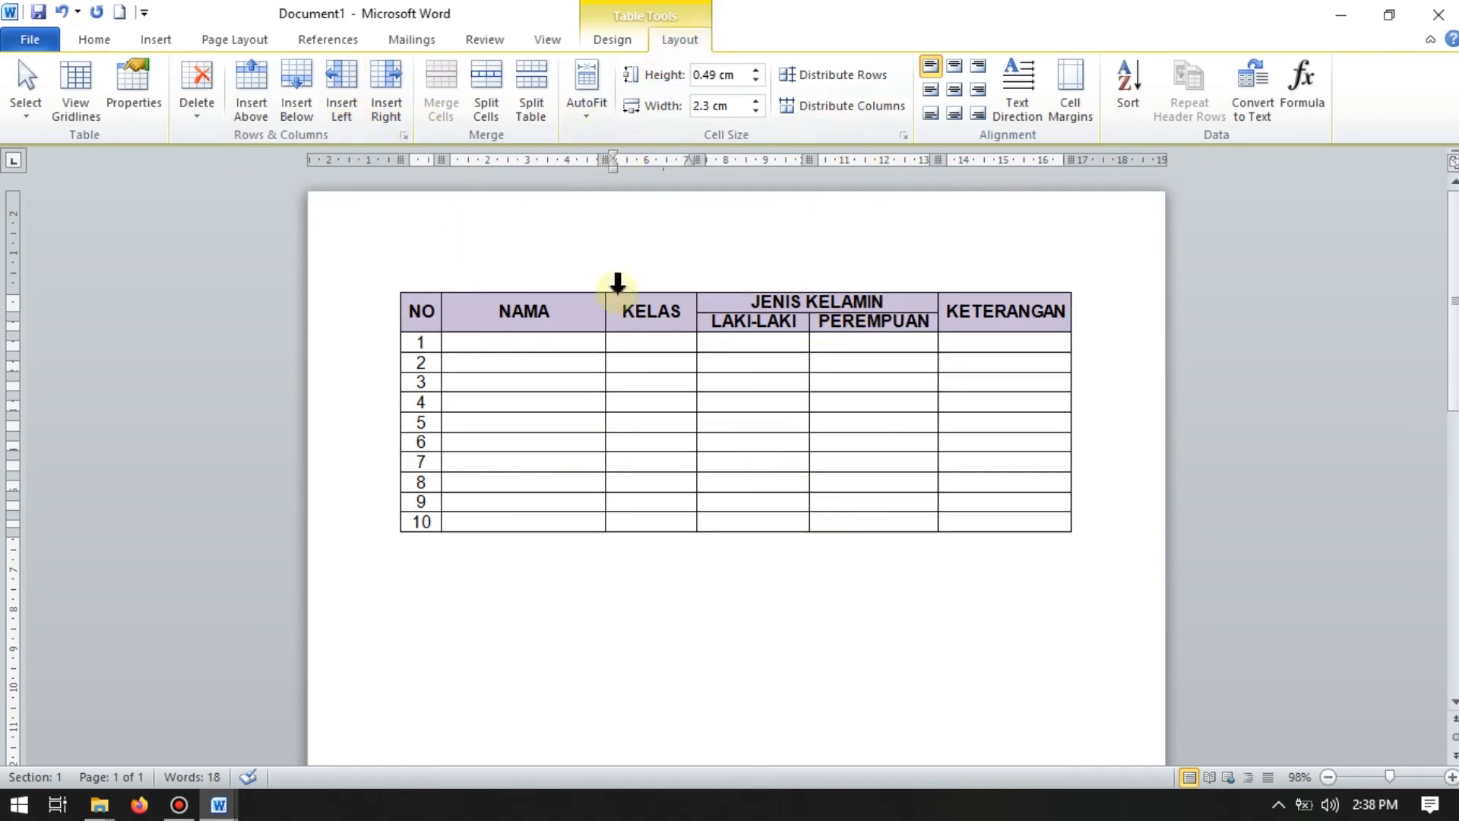
pyautogui.click(1081, 524)
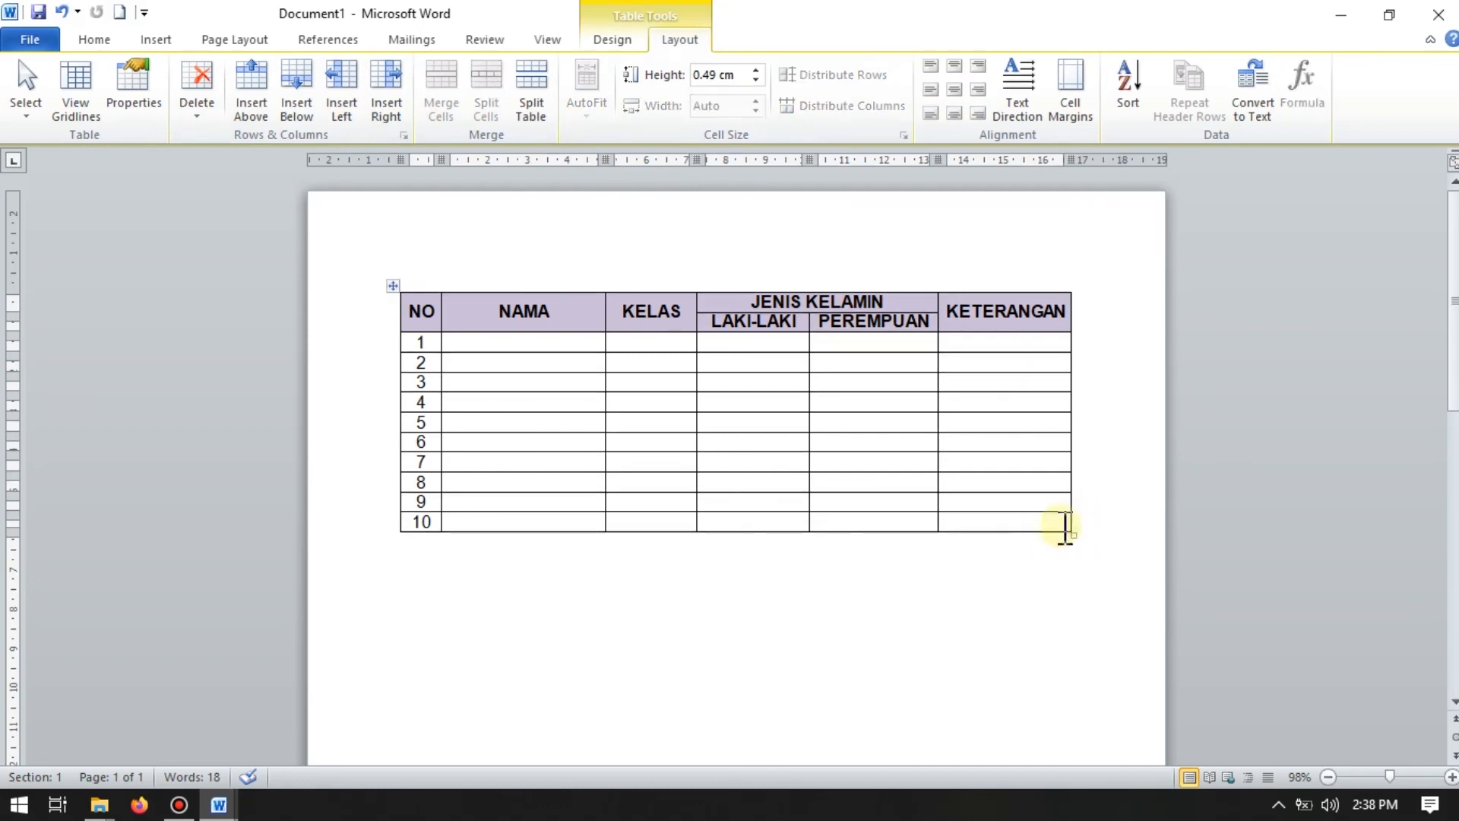
# Step: Delete the entire row numbered 10 from the table
pyautogui.moveTo(400, 530); pyautogui.dragTo(1032, 526)
pyautogui.press('BackSpace')
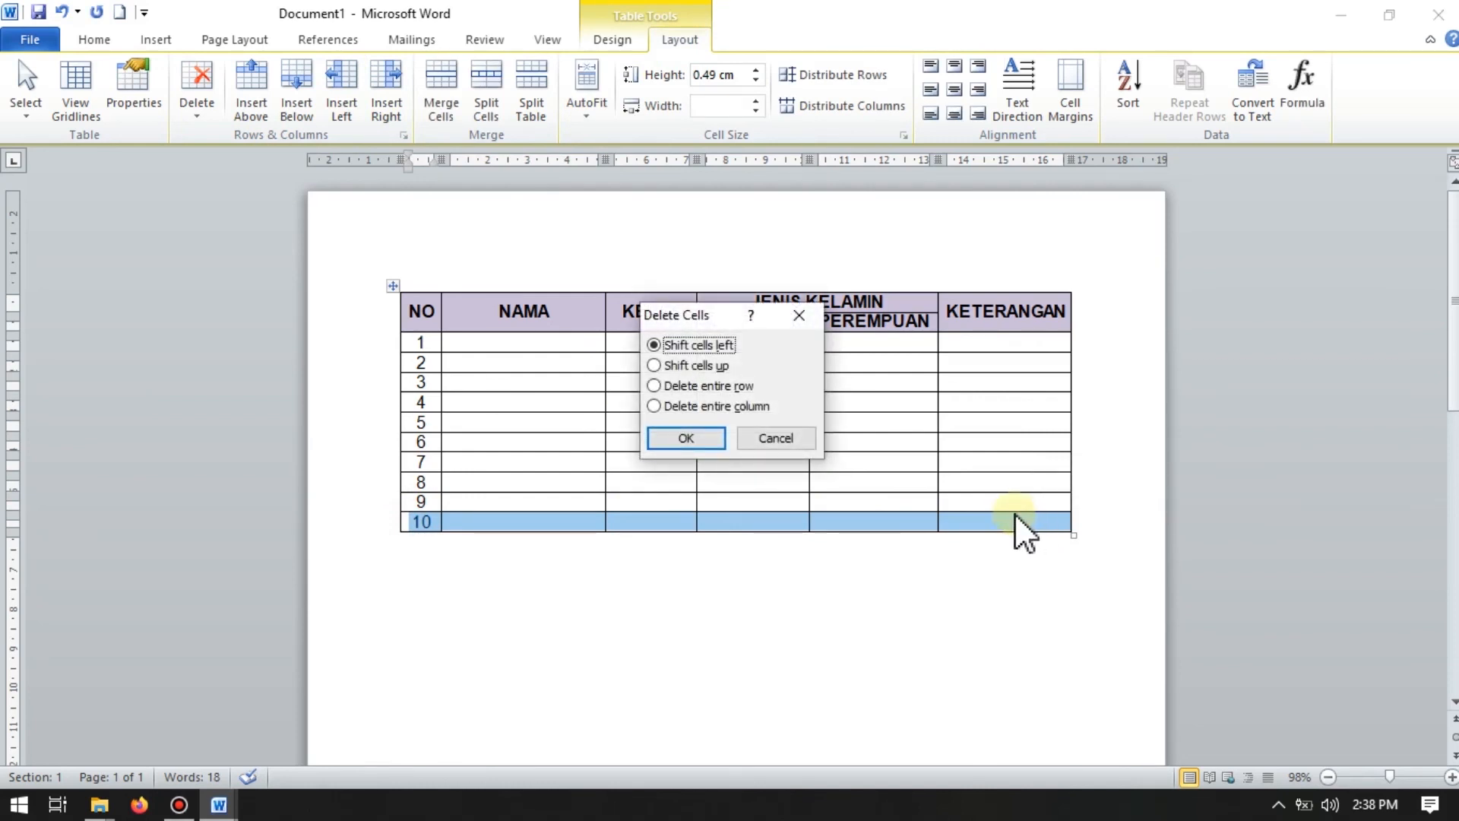
pyautogui.click(656, 386)
pyautogui.click(673, 436)
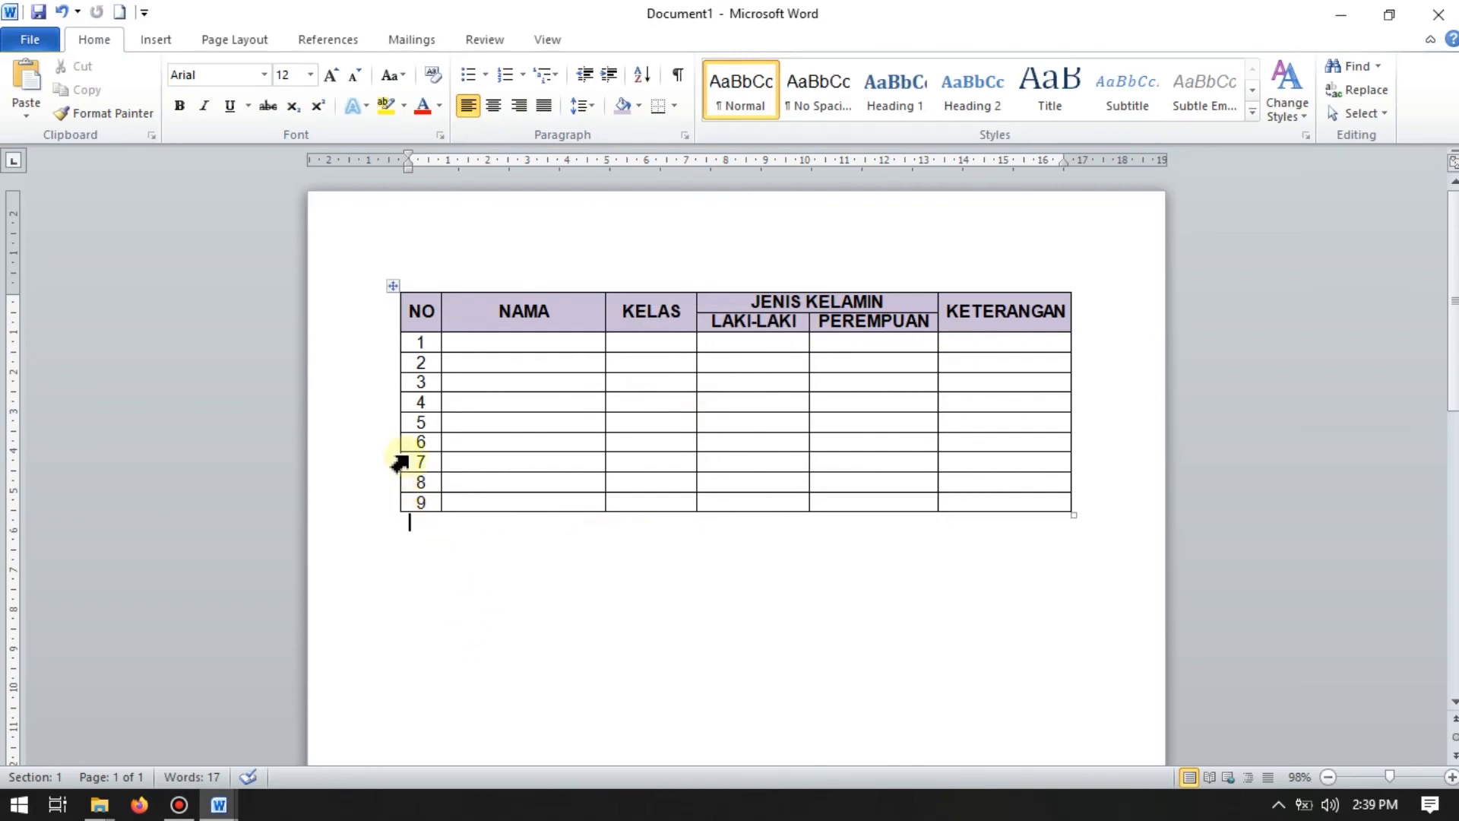
# Step: Clear the contents of the row numbered 9, leaving its cells in place
pyautogui.moveTo(403, 503); pyautogui.dragTo(995, 510)
pyautogui.press('Delete')
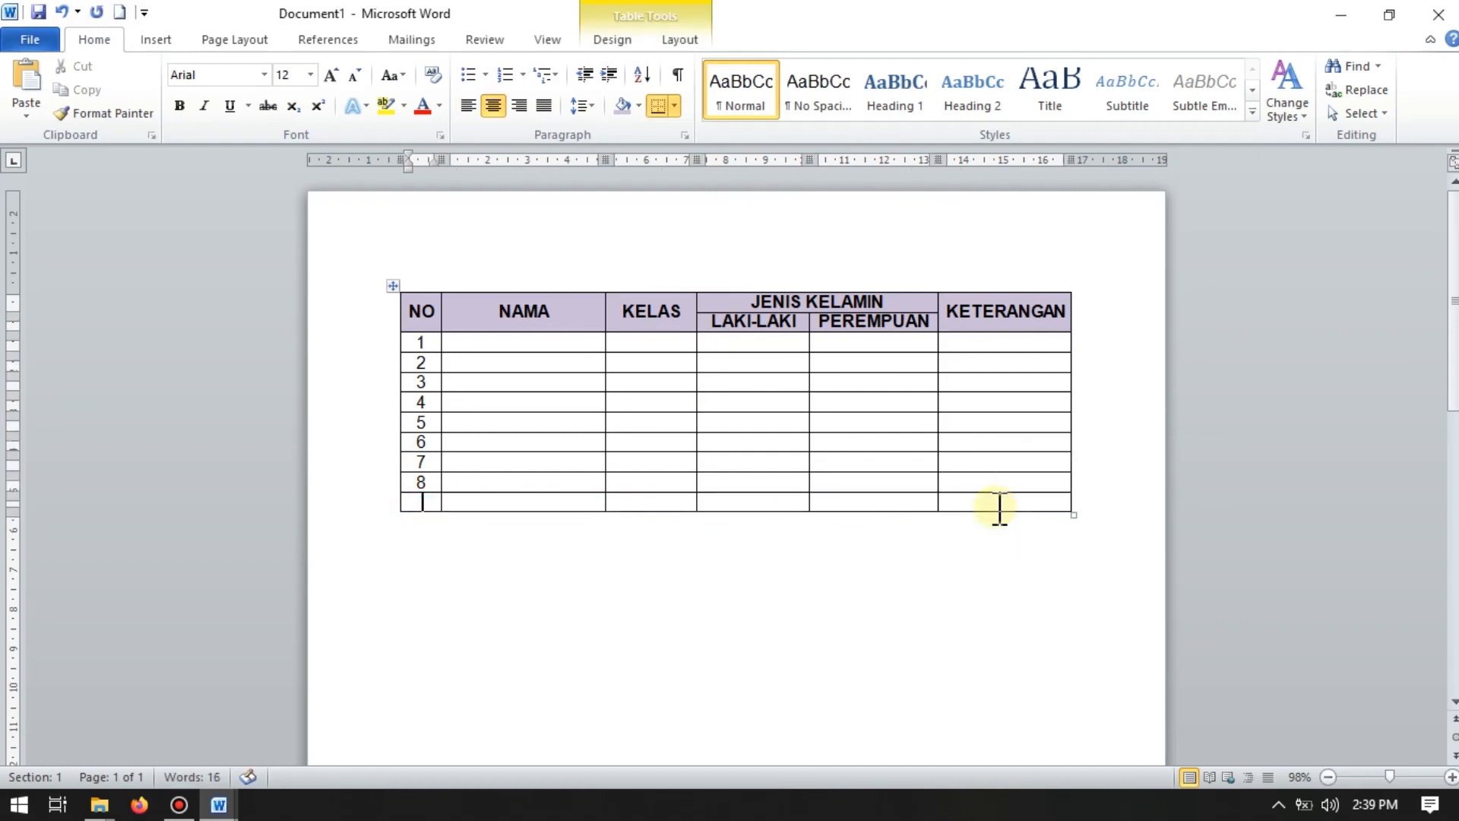
pyautogui.click(399, 564)
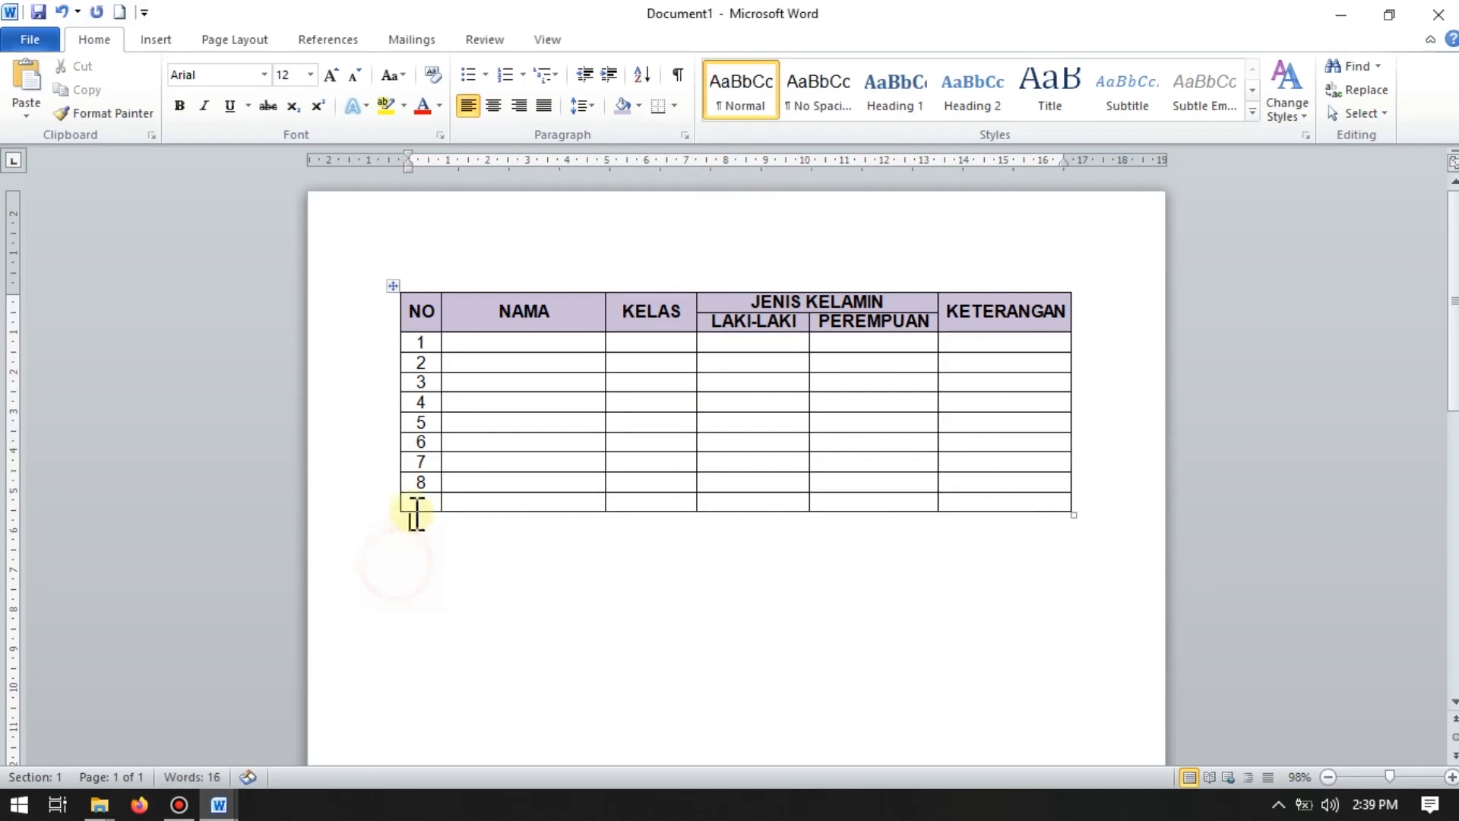
# Step: Delete the entire empty row below row 8 from the table
pyautogui.moveTo(401, 503); pyautogui.dragTo(997, 505)
pyautogui.press('BackSpace')
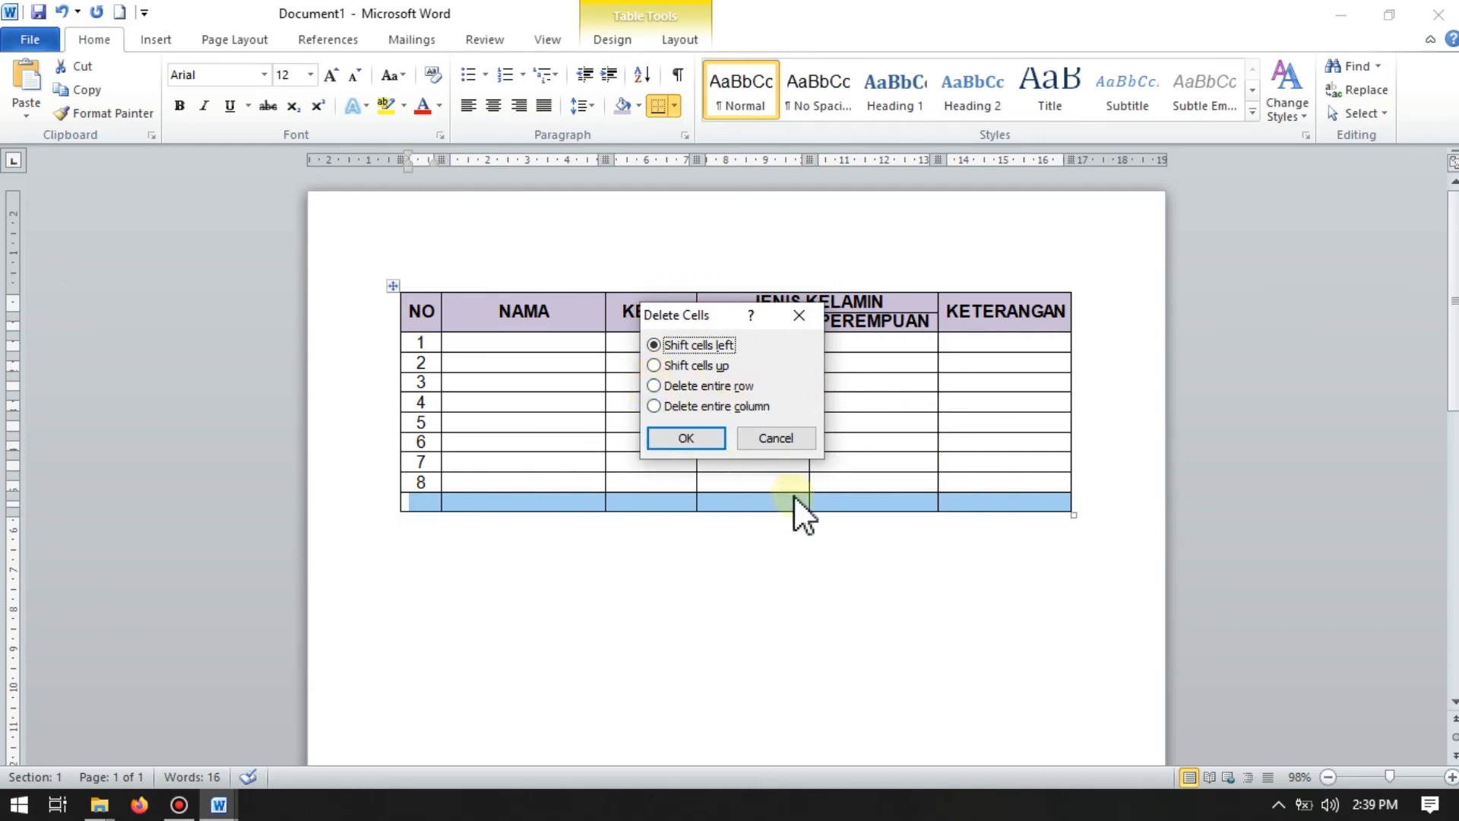
pyautogui.click(656, 386)
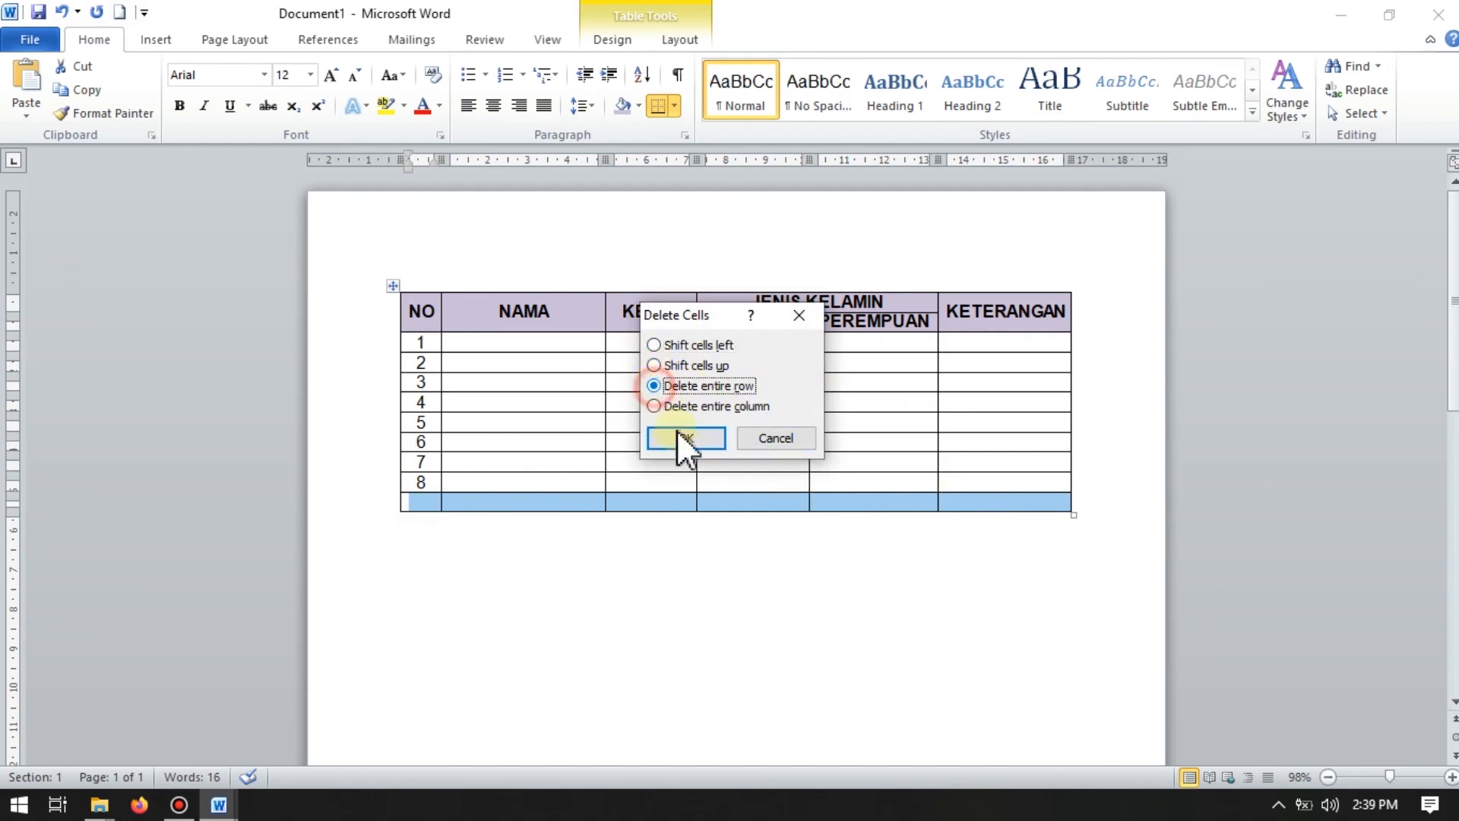
pyautogui.click(686, 440)
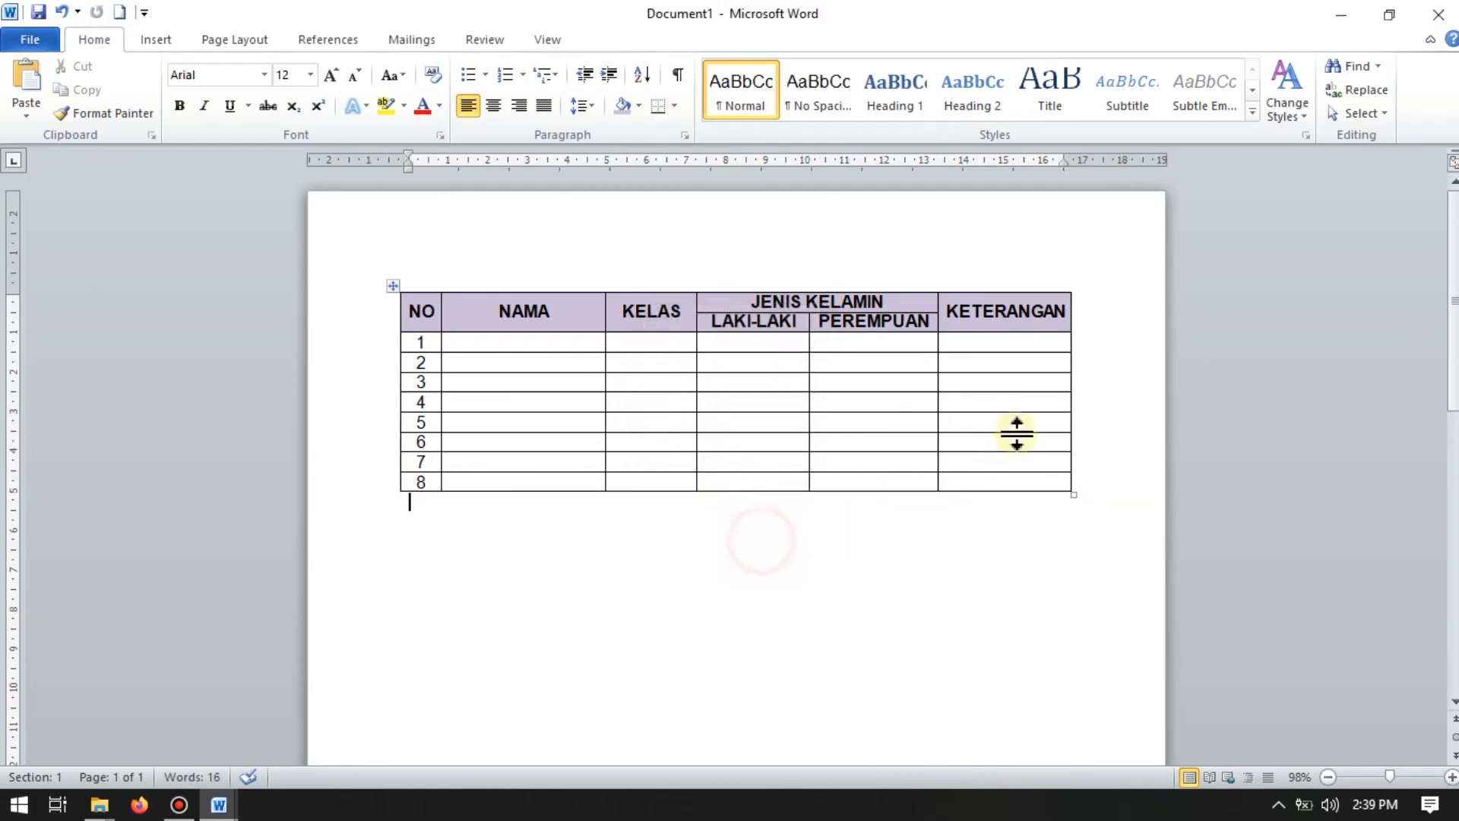
pyautogui.click(964, 281)
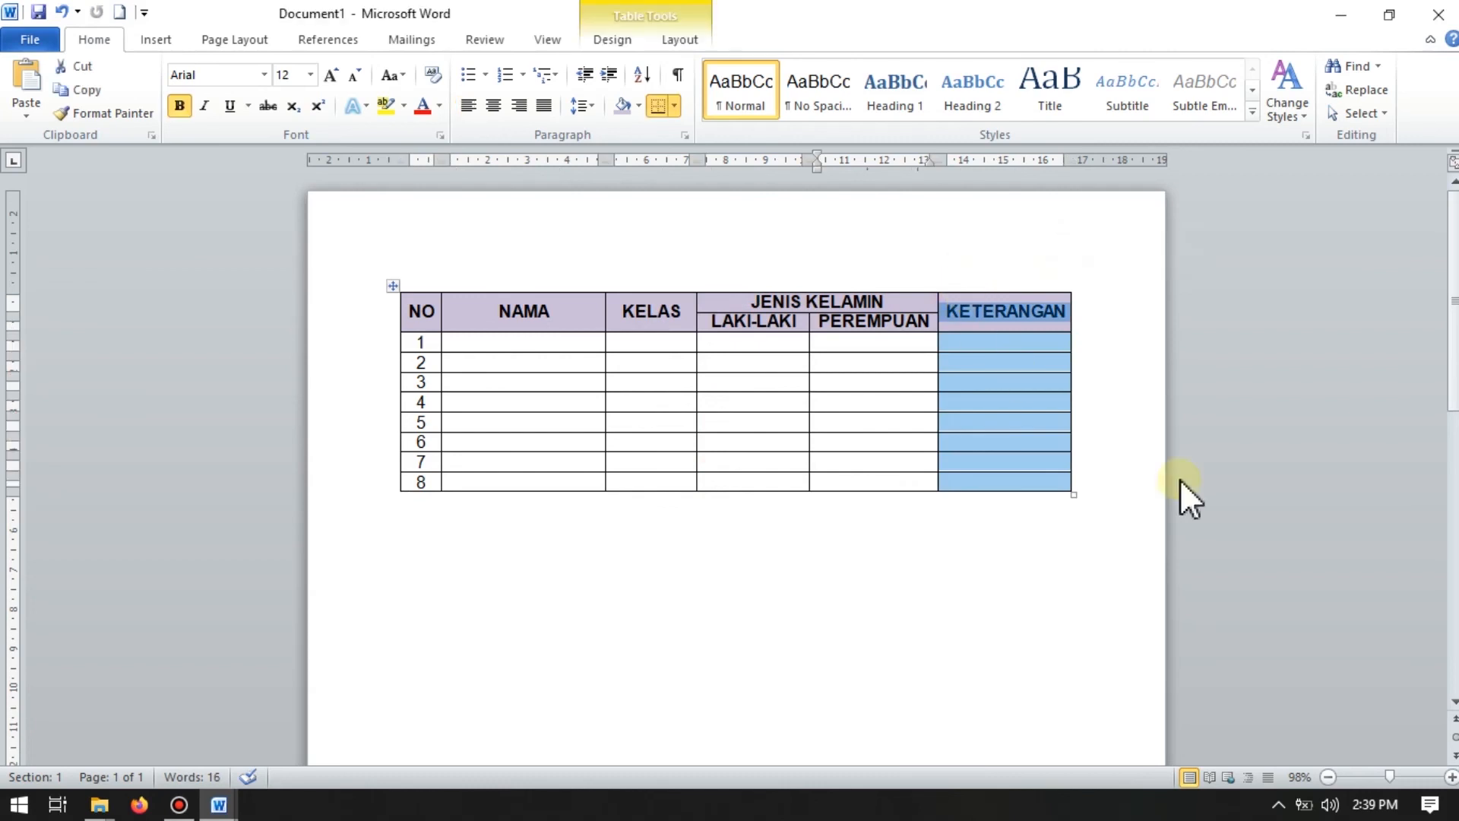
pyautogui.click(1087, 570)
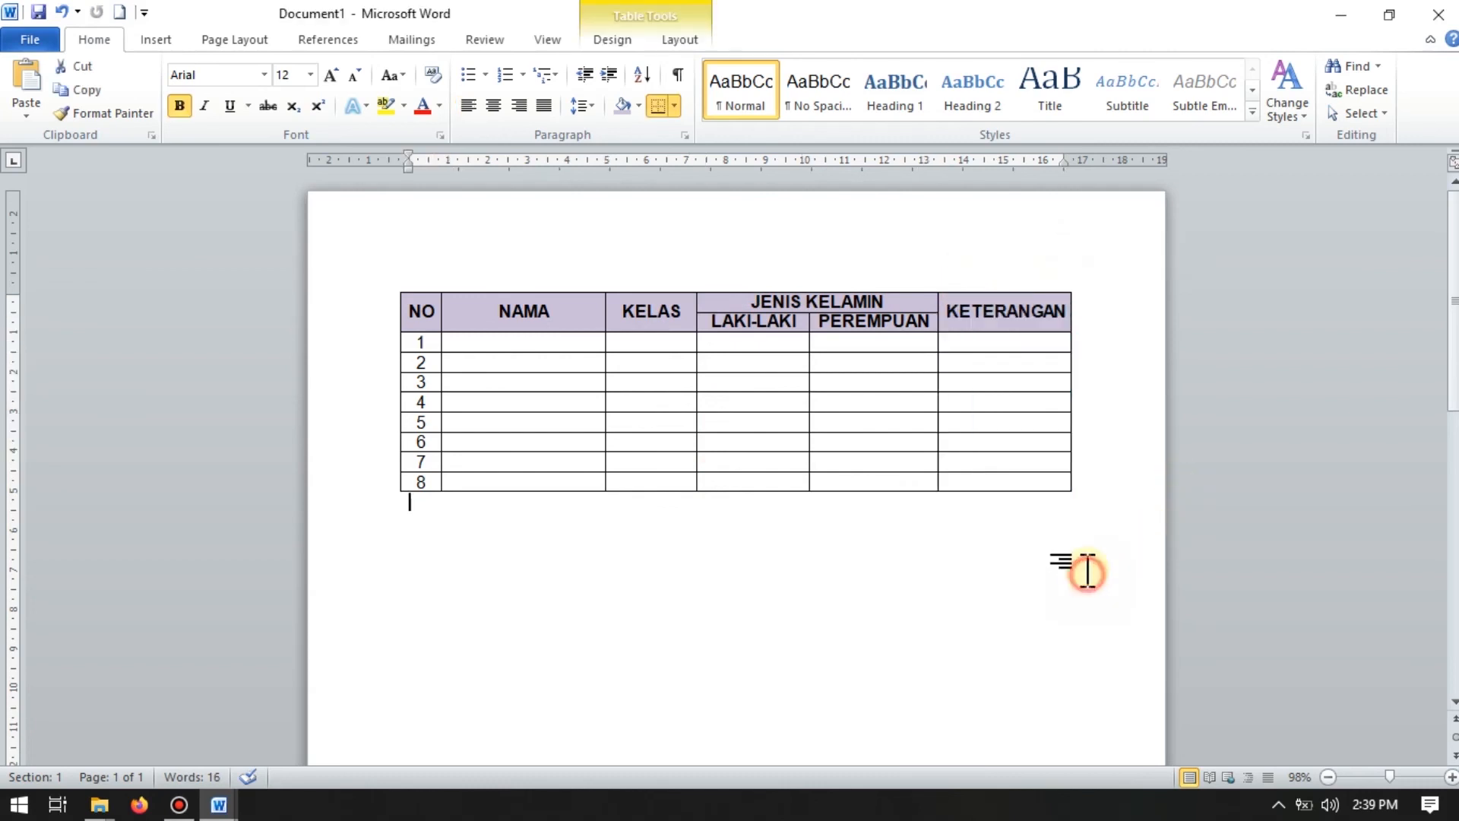
pyautogui.click(987, 285)
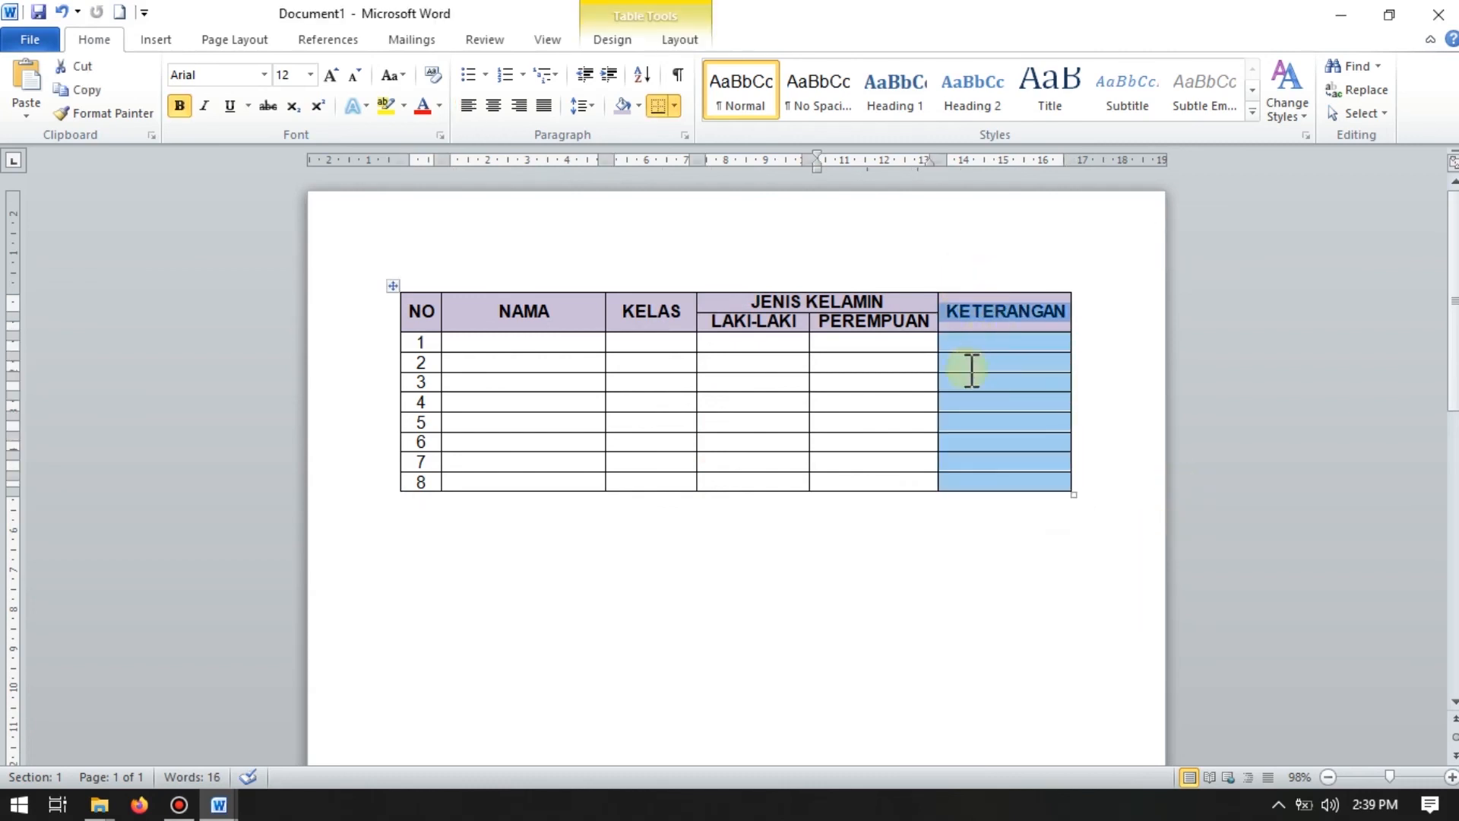
pyautogui.rightClick(988, 347)
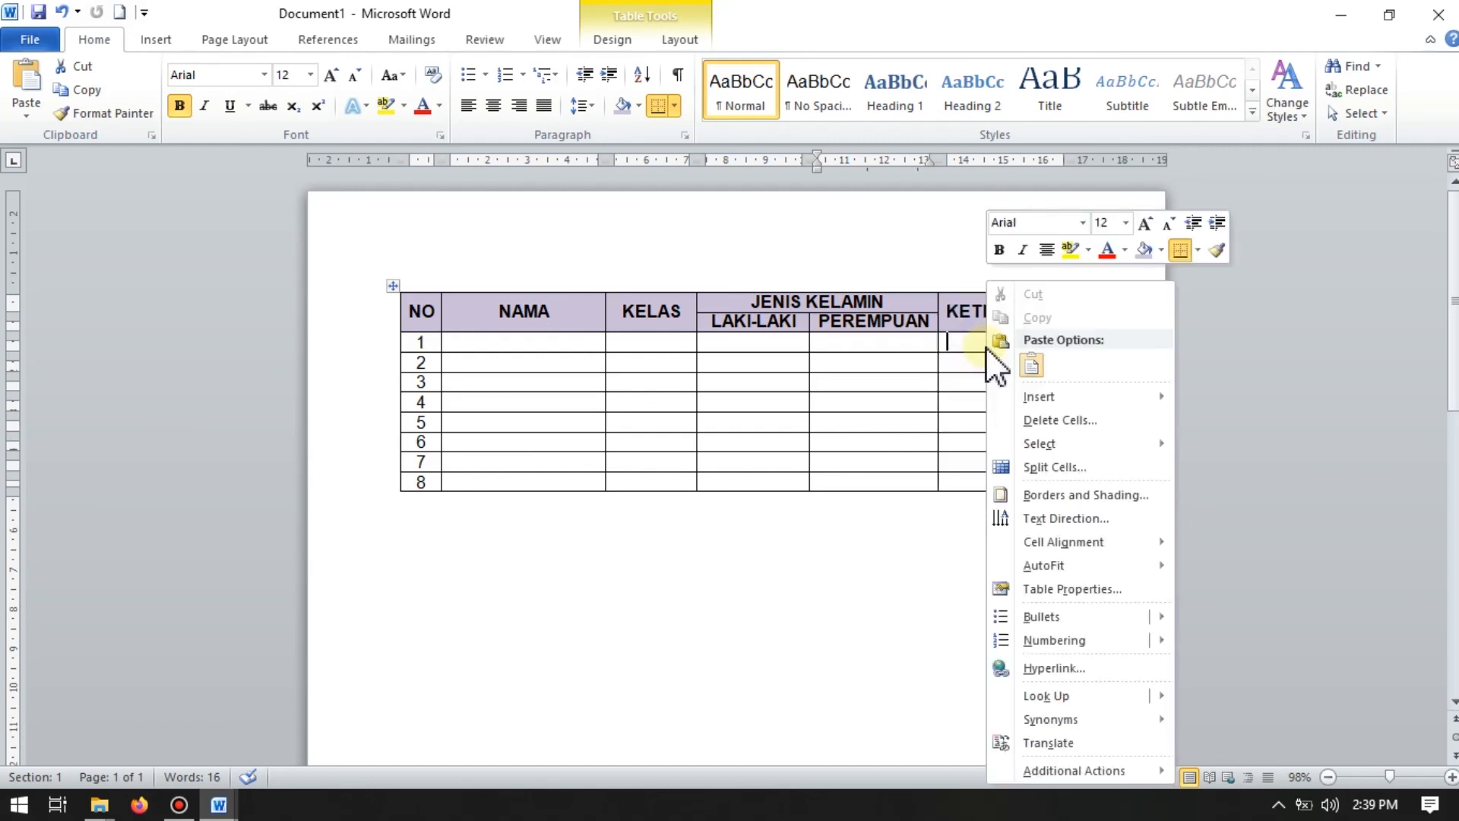
pyautogui.click(955, 237)
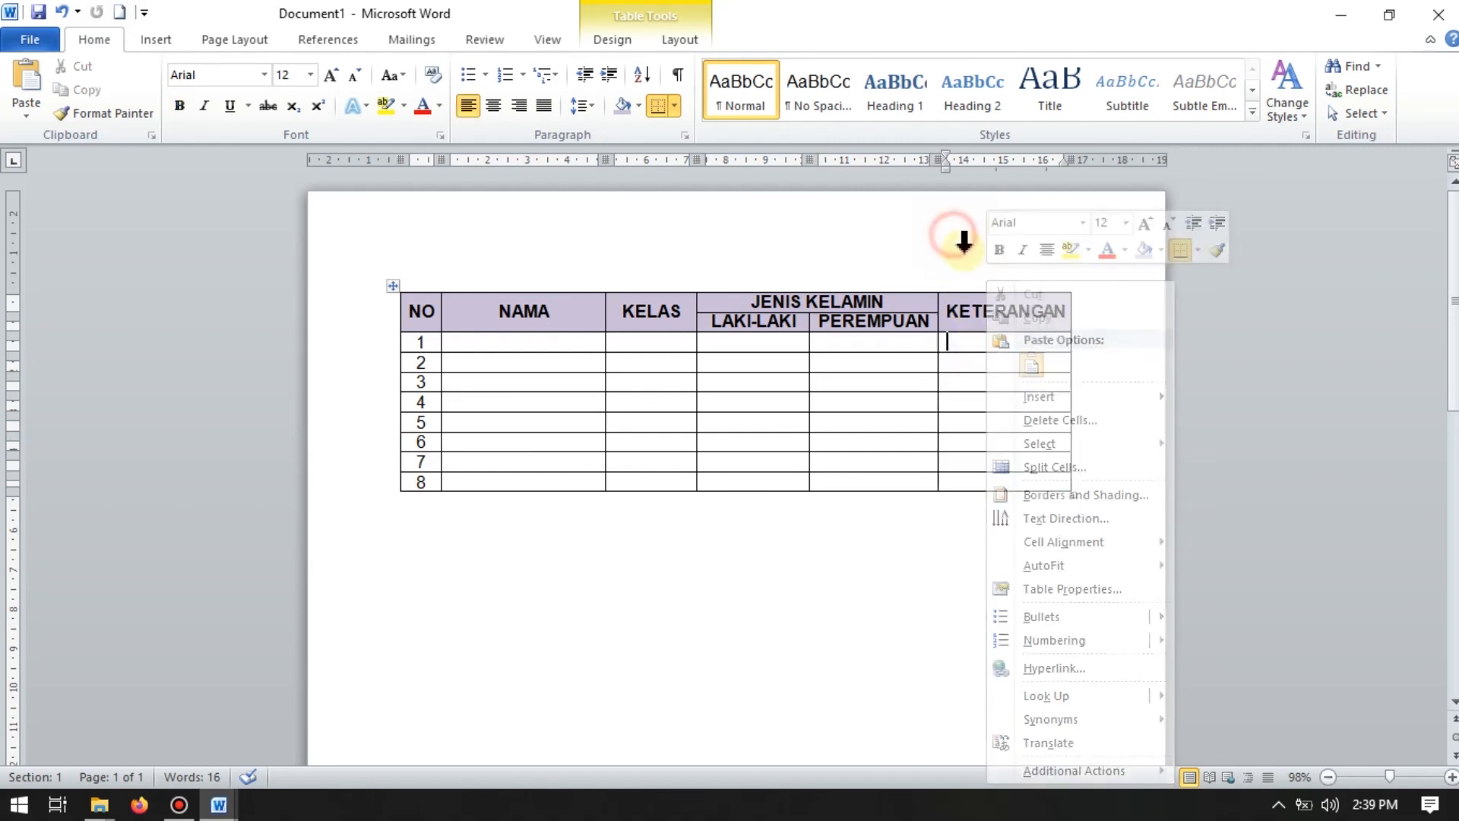
# Step: Delete the whole KETERANGAN column from the table and undo that deletion
pyautogui.click(990, 271)
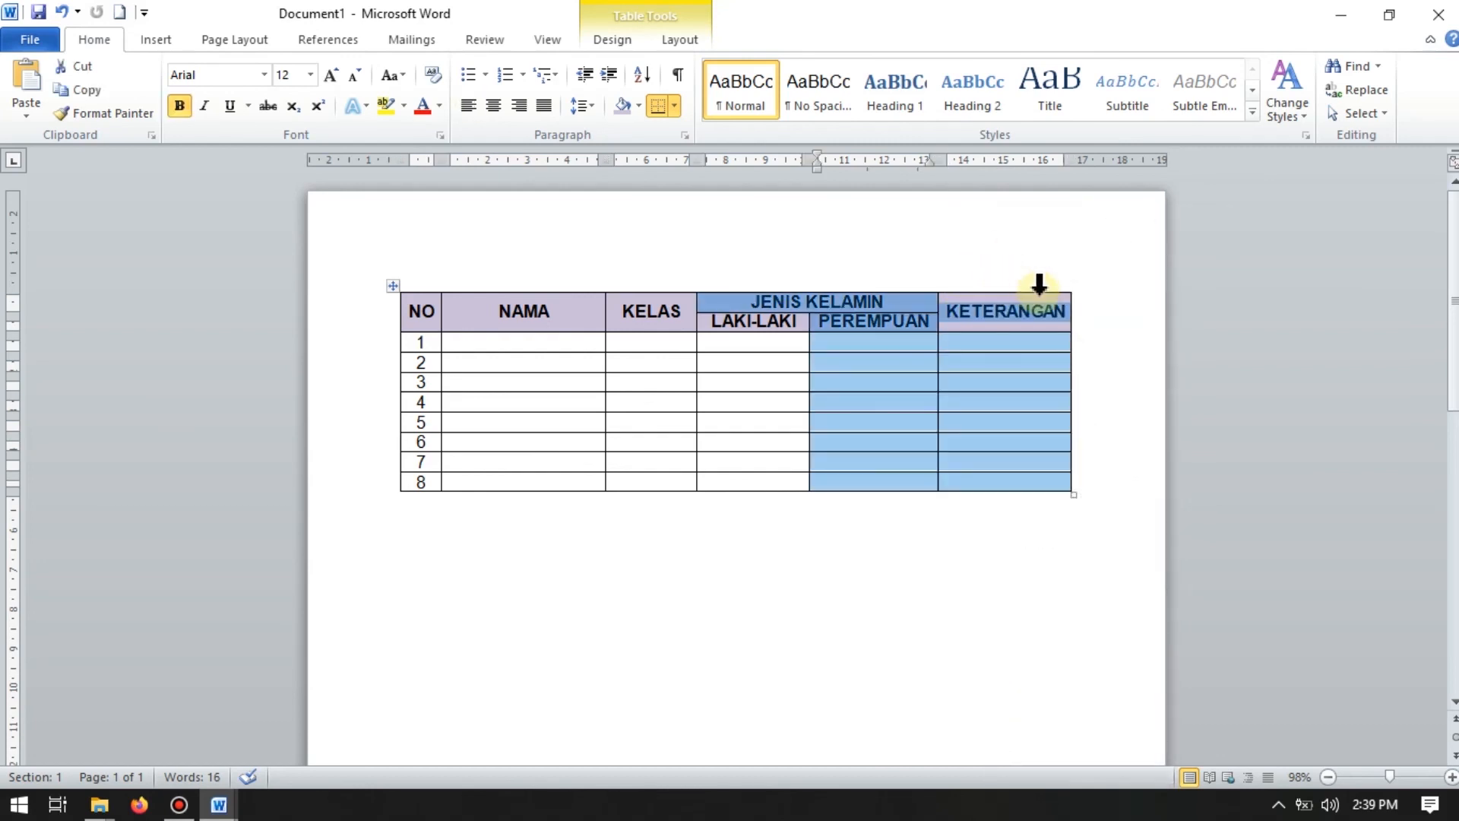
pyautogui.click(1039, 283)
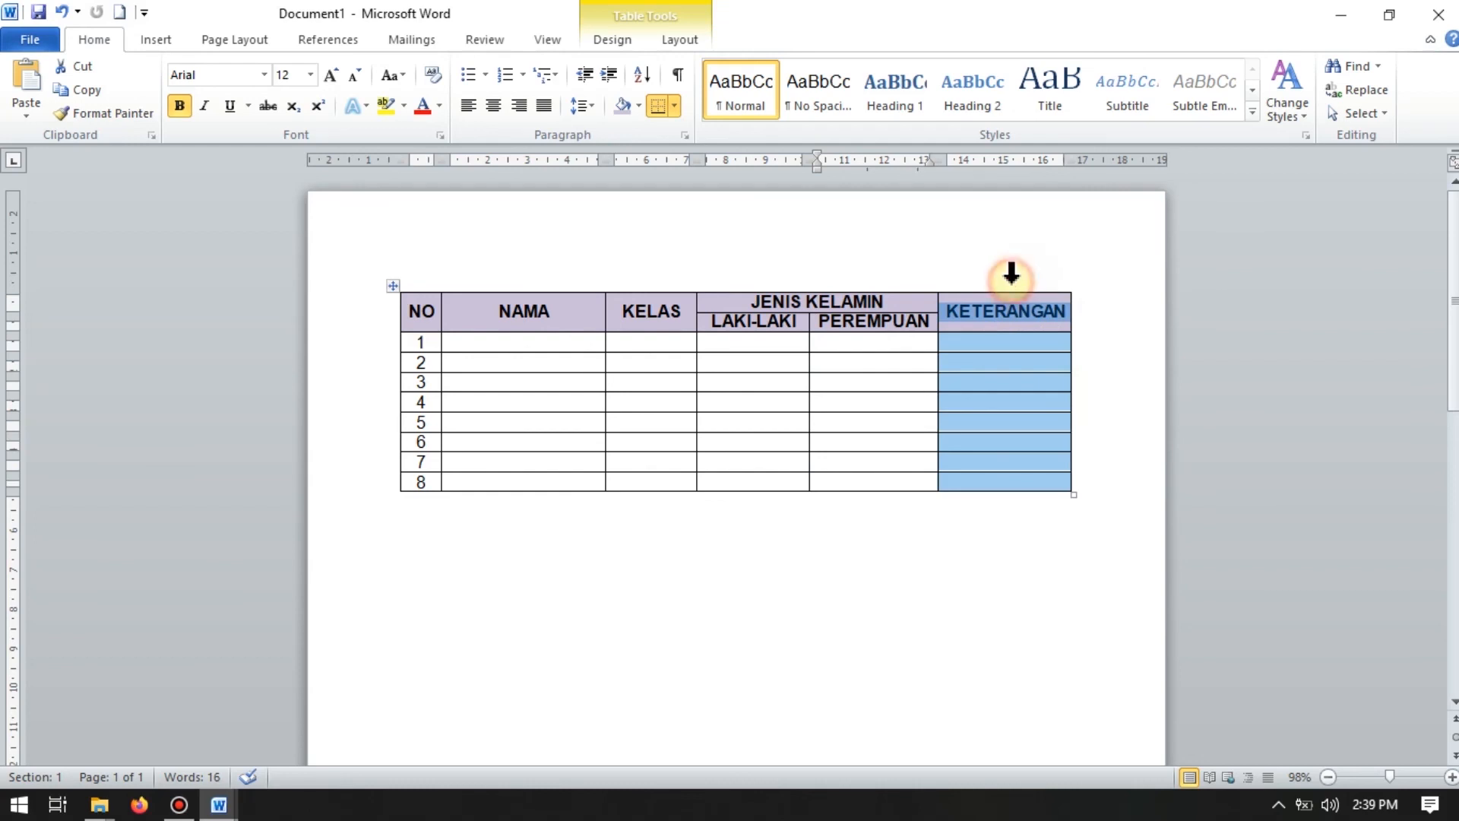
pyautogui.press('BackSpace')
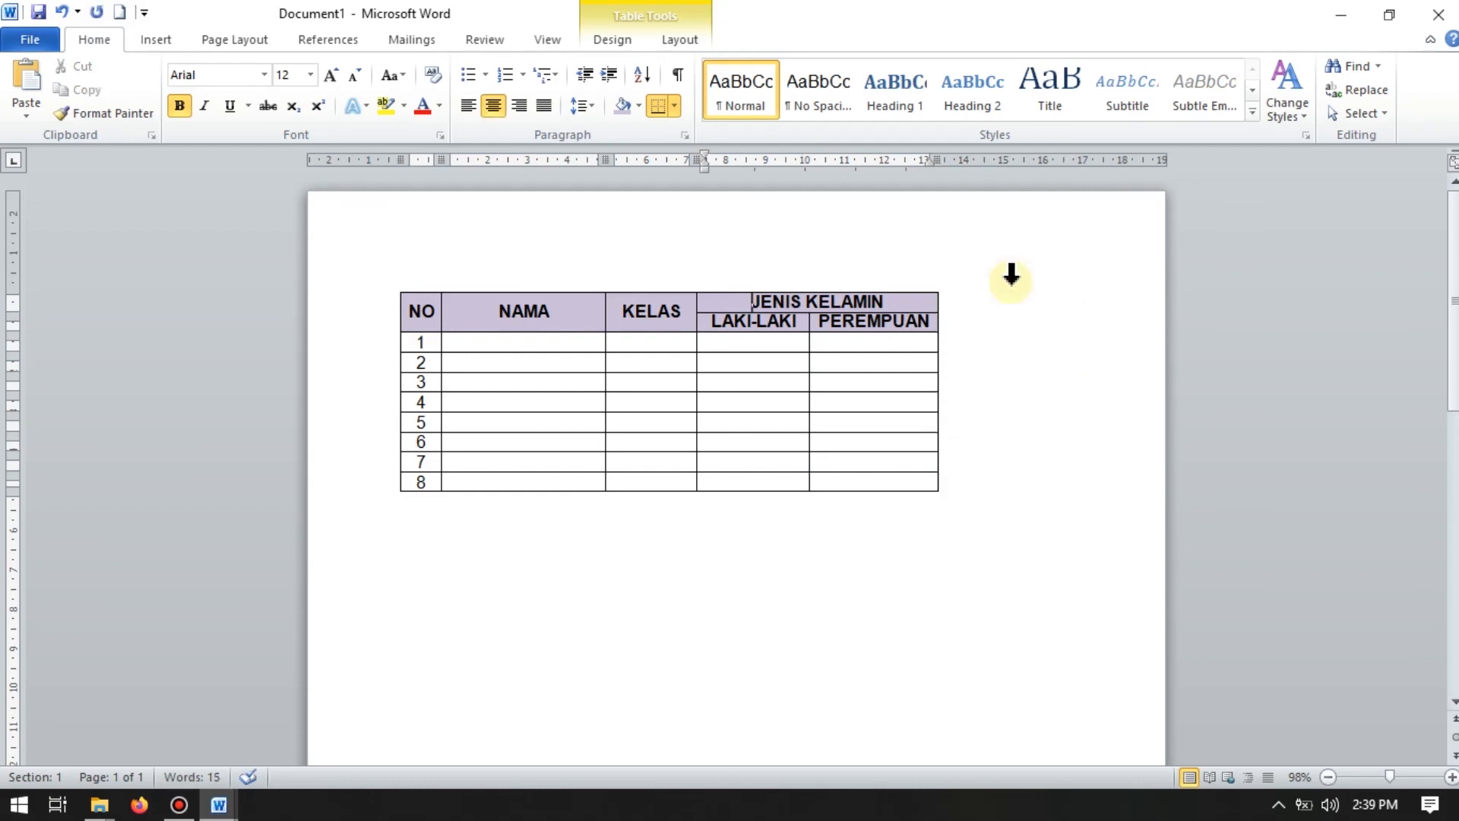
pyautogui.hotkey('ctrl', 'z')
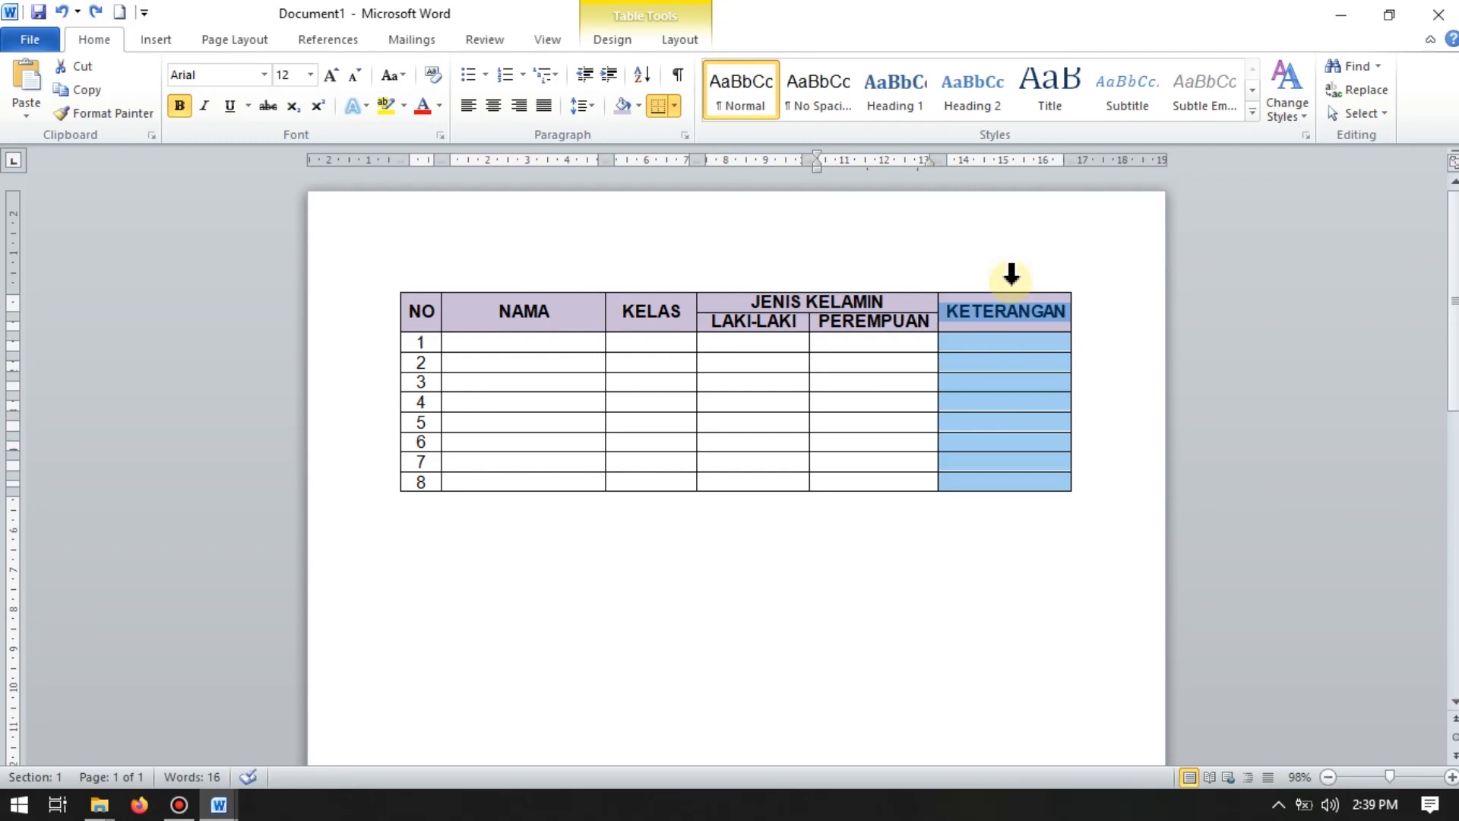
pyautogui.click(1096, 555)
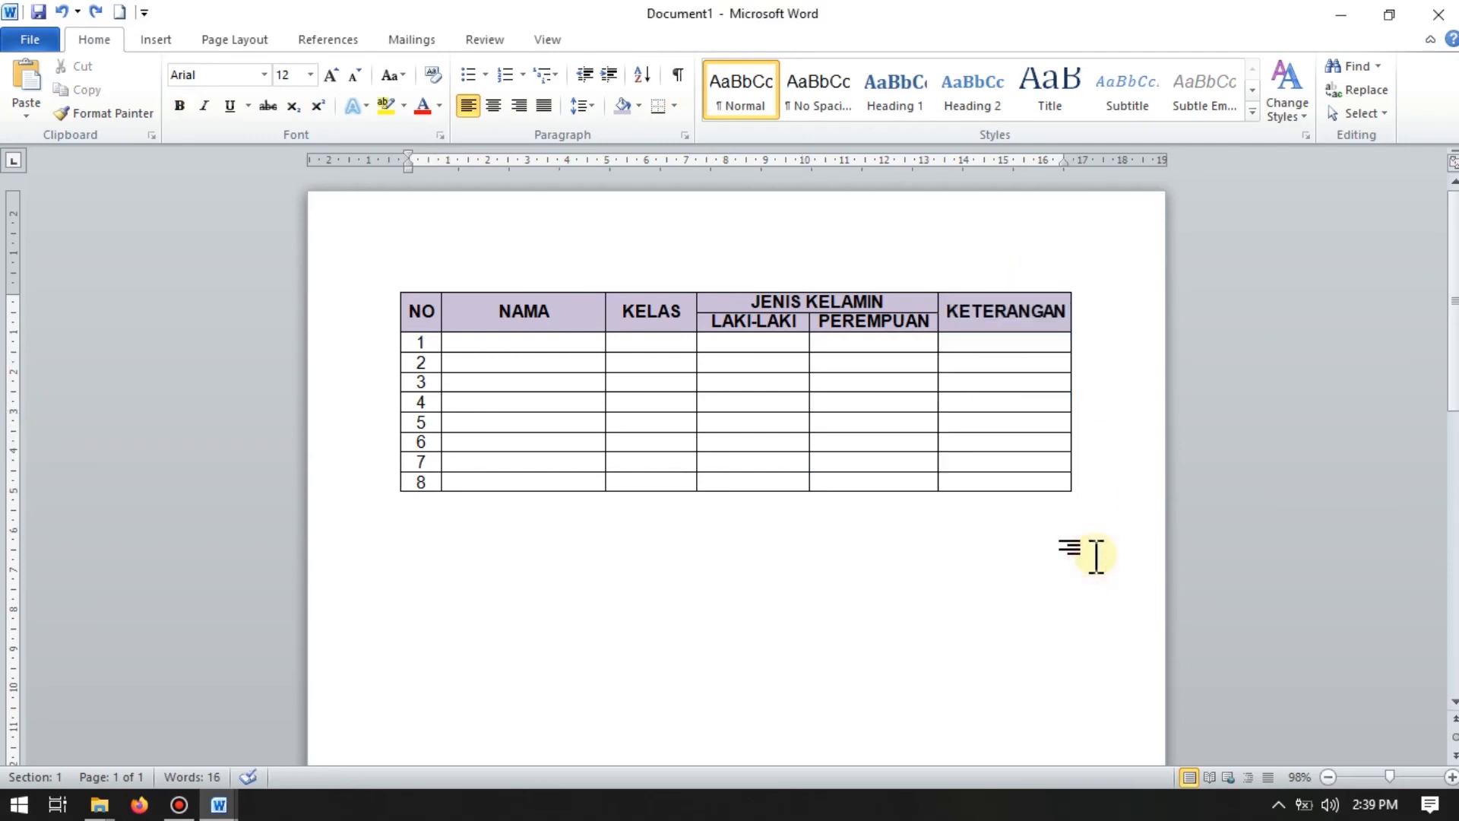